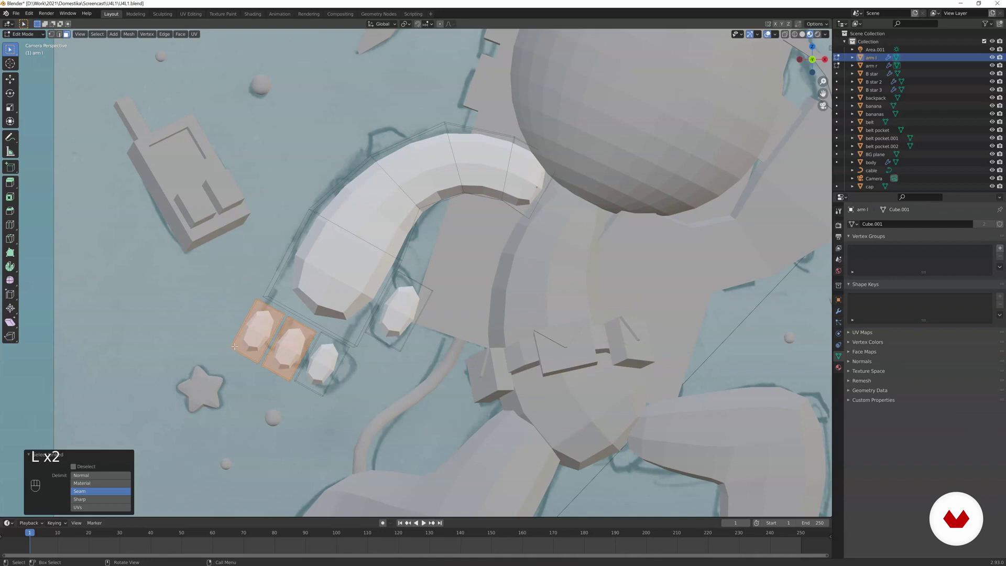
Delete the vertices of the two selected fingers farthest from the thumb.
key(x)
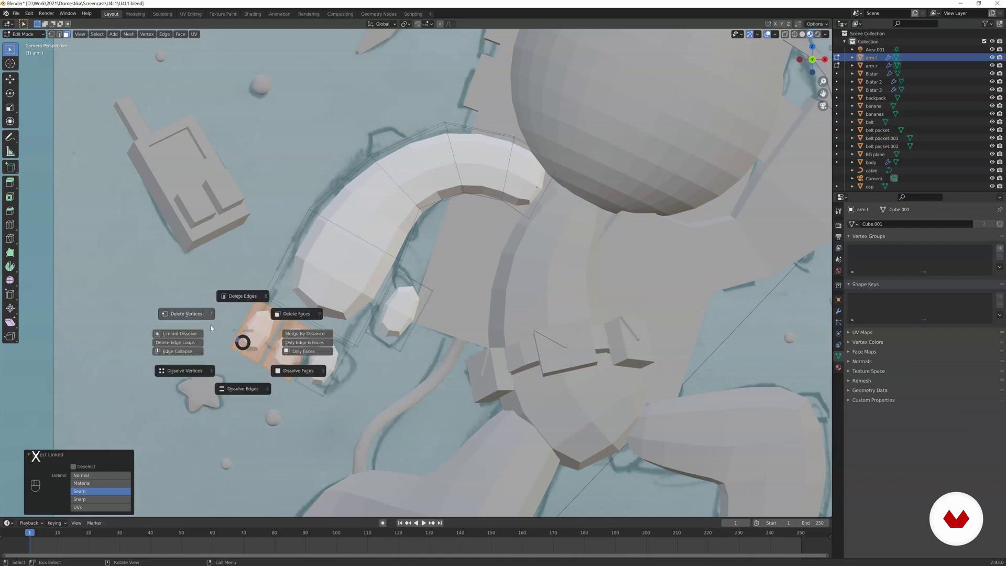
click(233, 333)
Shorten the remaining finger by moving its end face up toward the palm, using the wireframe over the reference sketch.
scroll(233, 333, up, 3)
shift+middle_drag(267, 432, 345, 360)
scroll(345, 359, up, 3)
key(z)
click(255, 412)
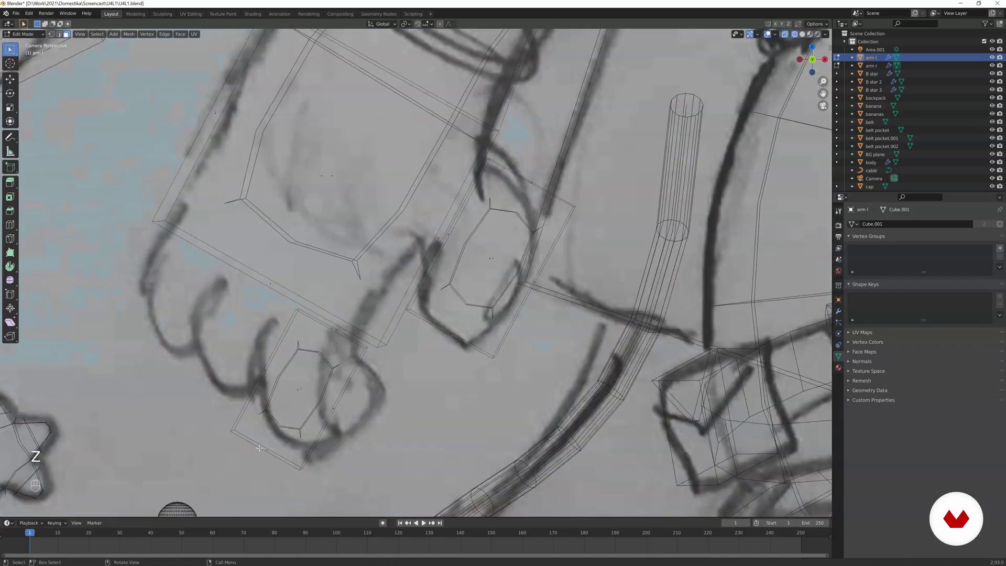
key(z)
click(278, 377)
click(270, 452)
key(g)
click(386, 405)
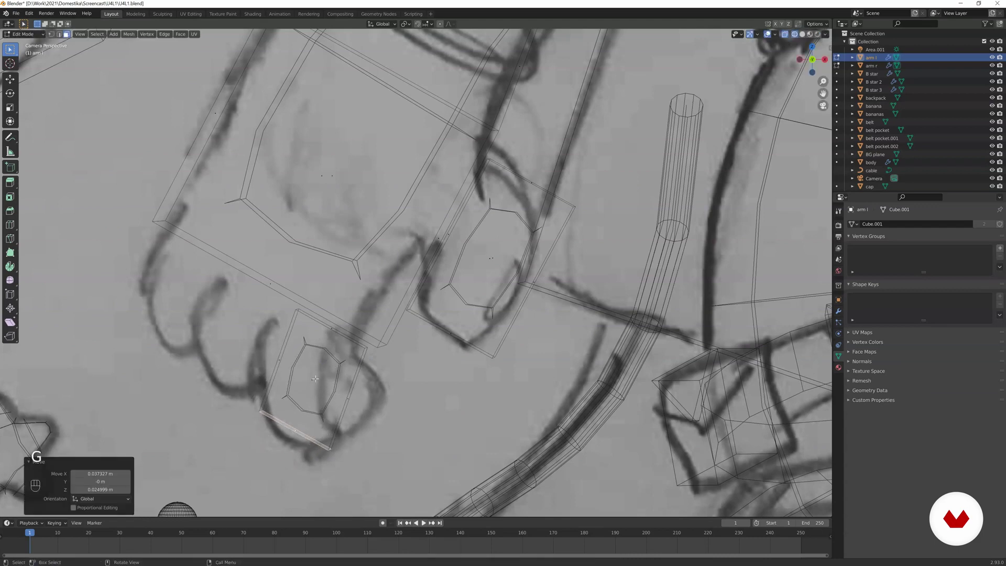
Rotate the finger's end face about 9°, reposition it at the knuckle, and extrude it to form a second segment reaching the sketched fingertip.
key(r)
click(340, 376)
key(g)
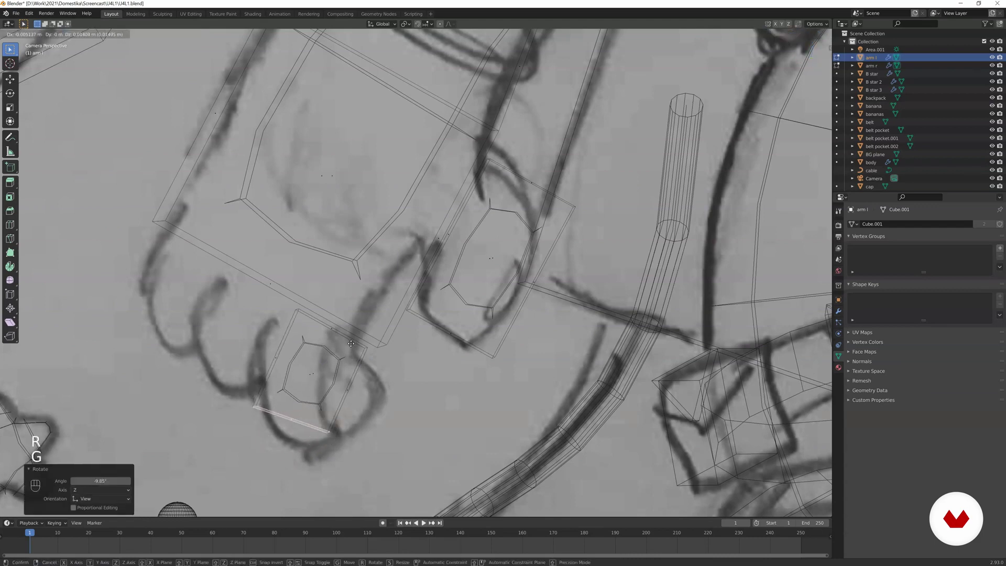
click(335, 366)
key(g)
key(g)
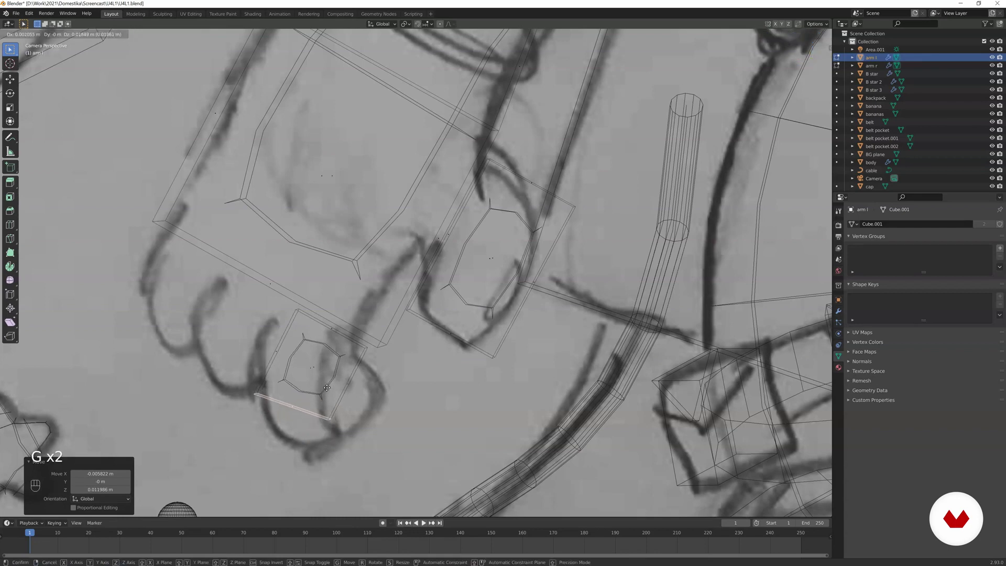
click(334, 383)
key(e)
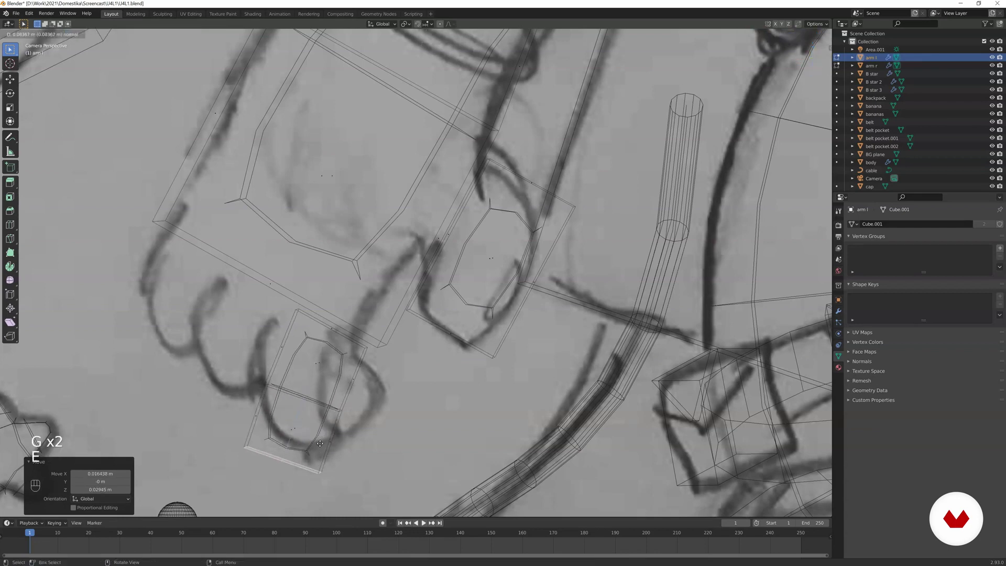
click(317, 436)
Extrude the palm-facing side face of the lower finger segment twice, by about 0.015 m and 0.073 m, to form the curled fingertip.
middle_drag(344, 365, 439, 286)
scroll(381, 358, up, 5)
key(z)
click(376, 369)
scroll(406, 323, up, 5)
click(432, 304)
scroll(434, 317, up, 2)
scroll(438, 285, up, 3)
key(e)
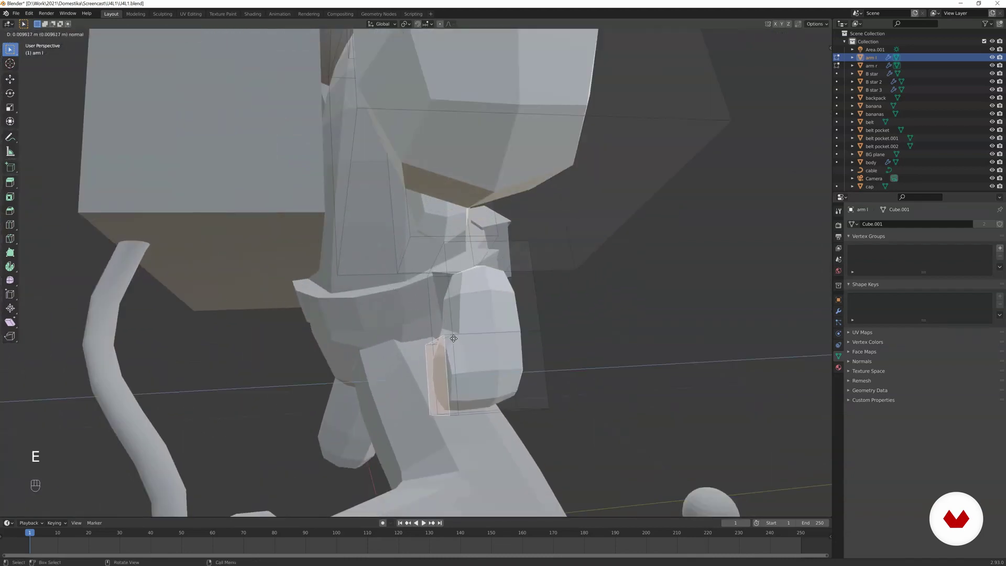
click(450, 338)
key(e)
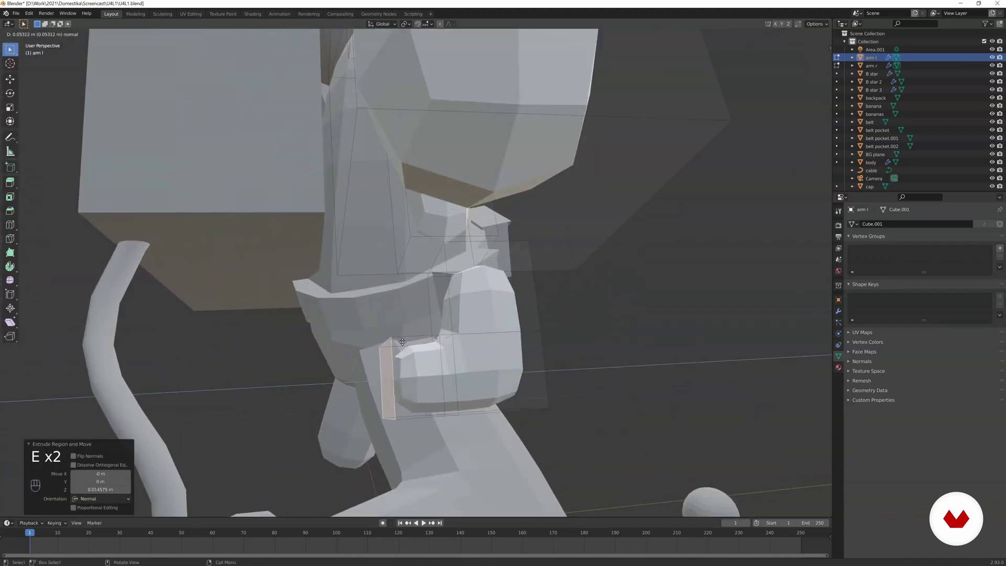
click(394, 341)
In the camera view, select the whole linked finger, rotate it freely in 3D, and move it over the sketched finger.
middle_drag(394, 342, 347, 317)
key(KP_0)
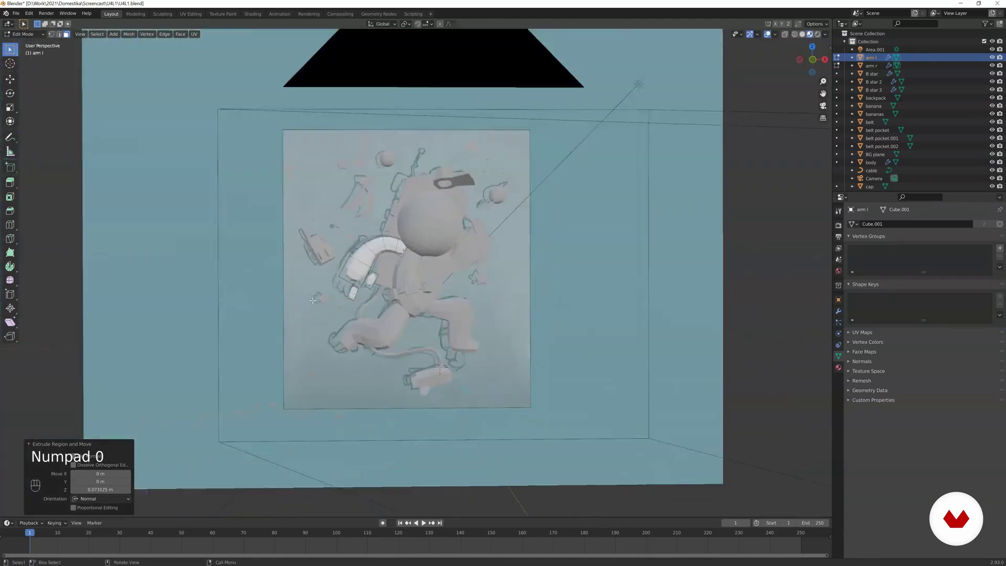
scroll(350, 394, up, 5)
key(a)
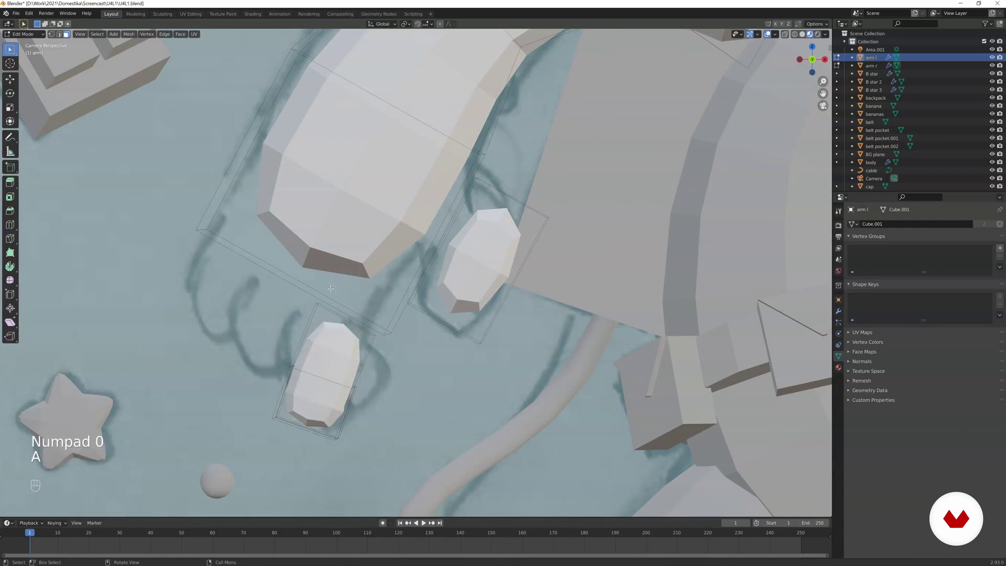
key(l)
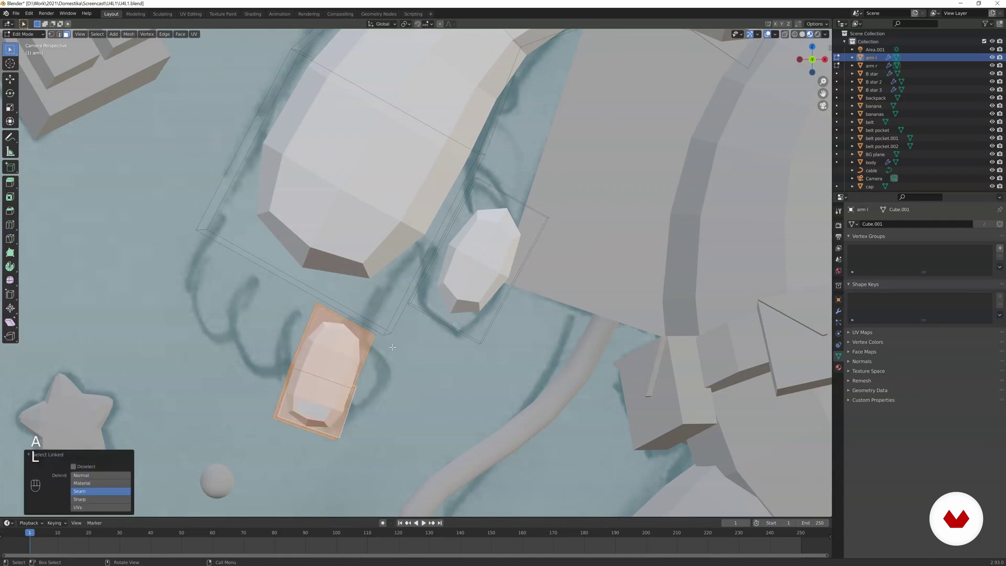
key(r)
key(r)
click(391, 361)
key(g)
click(392, 374)
Refine the curled finger's rotation and position so its bent tip follows the reference sketch.
key(r)
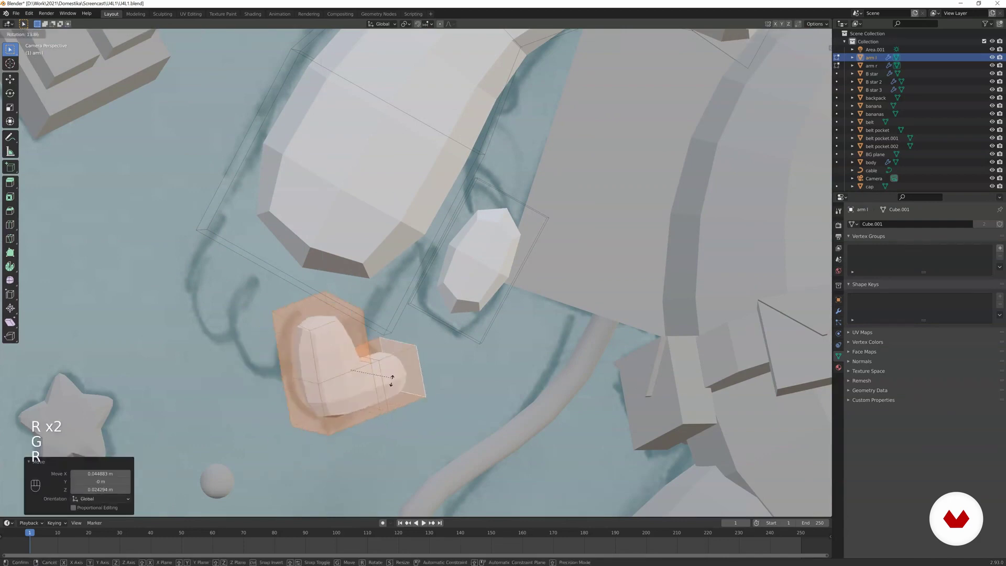
click(391, 383)
key(g)
click(374, 396)
key(r)
click(408, 374)
key(r)
key(z)
click(391, 358)
key(r)
click(377, 342)
Move the curled fingertip's end face onto the sketch outline and scale it up to about 1.3, ending in Object Mode with the solid preview.
key(z)
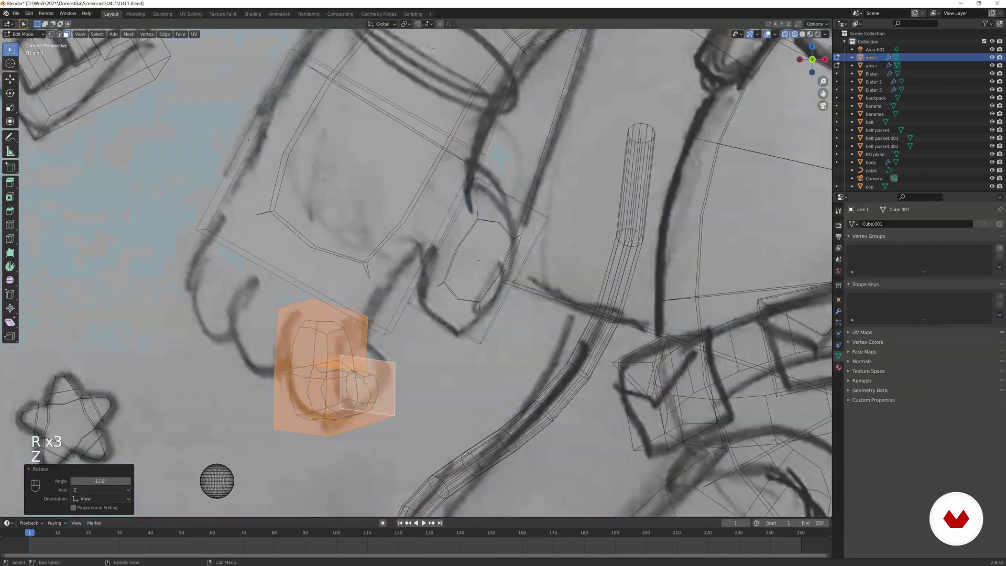
key(z)
click(366, 384)
key(g)
click(375, 370)
key(s)
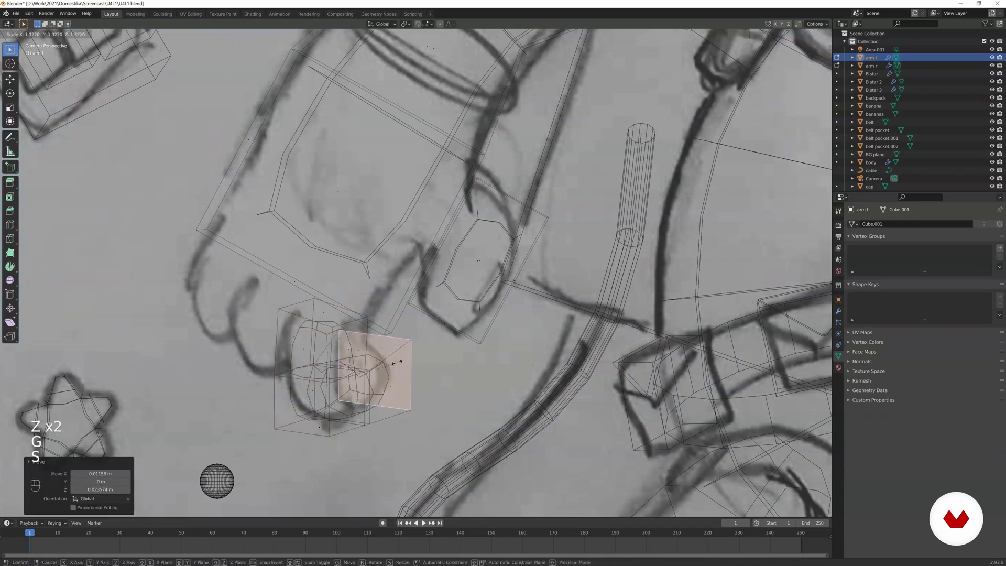
click(396, 362)
key(Tab)
key(z)
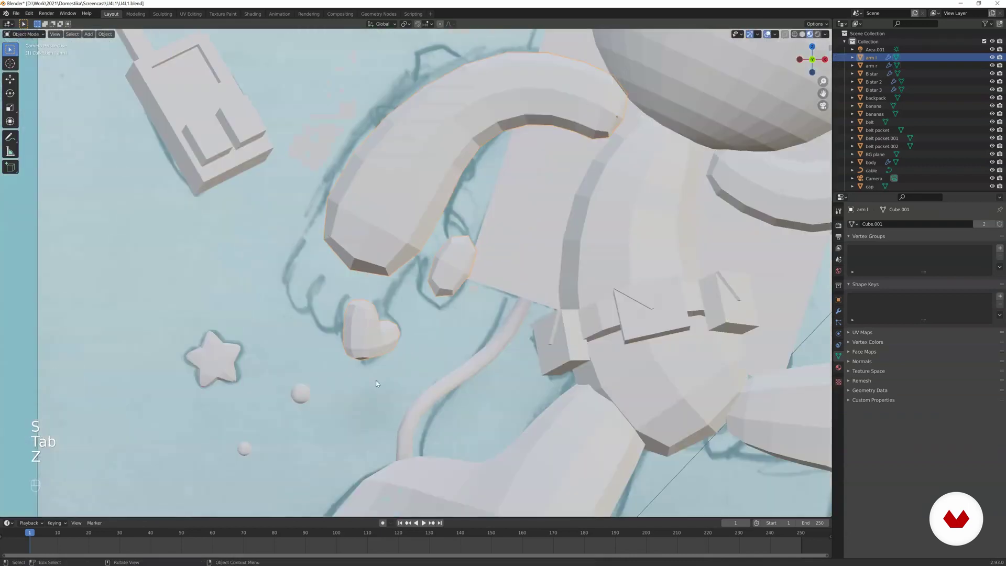
Duplicate the whole curled finger as the middle finger, rotate the copy about 12°, and place it beside the original.
scroll(411, 282, up, 3)
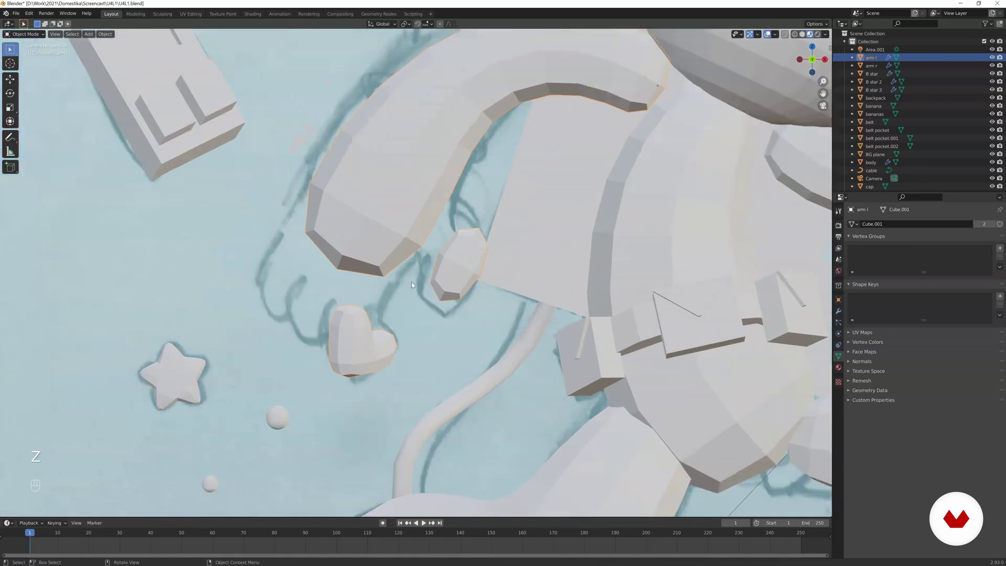
key(Tab)
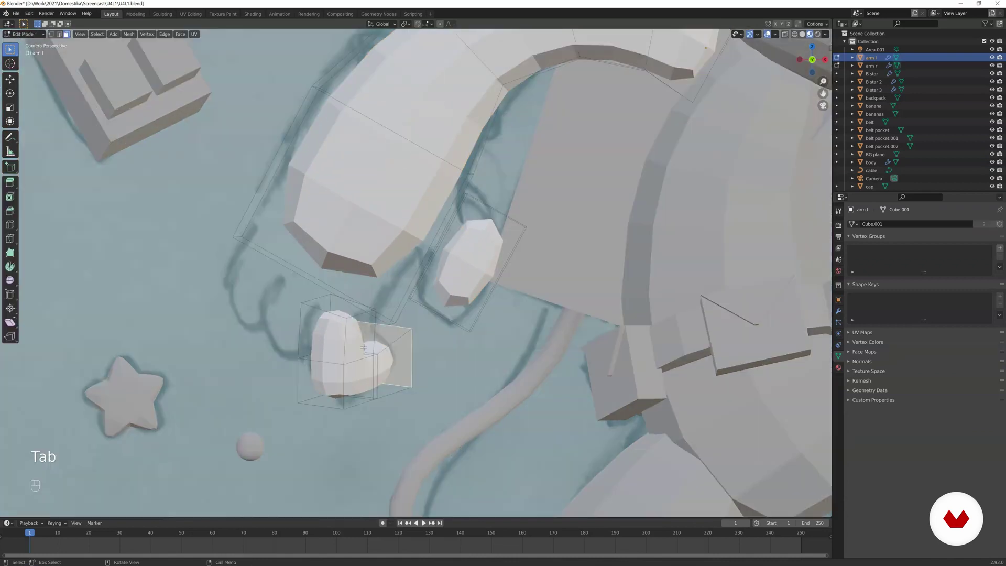
key(a)
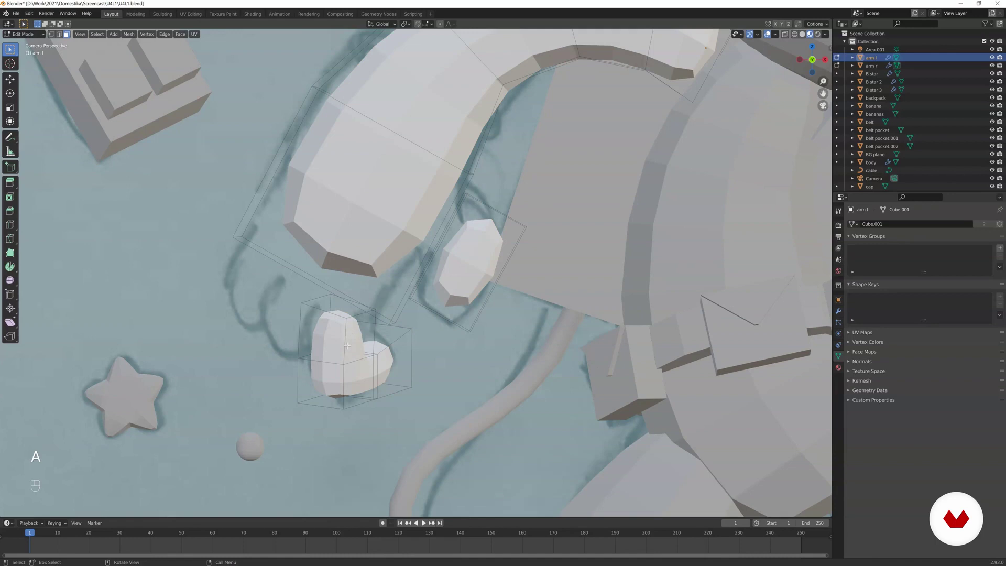
key(l)
key(shift+d)
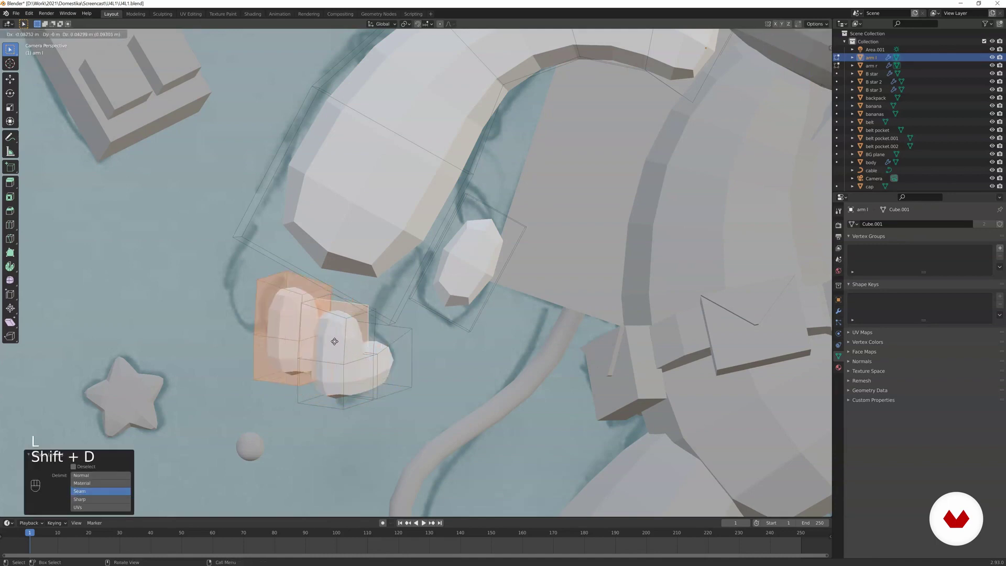
key(r)
click(376, 346)
key(r)
click(374, 344)
key(g)
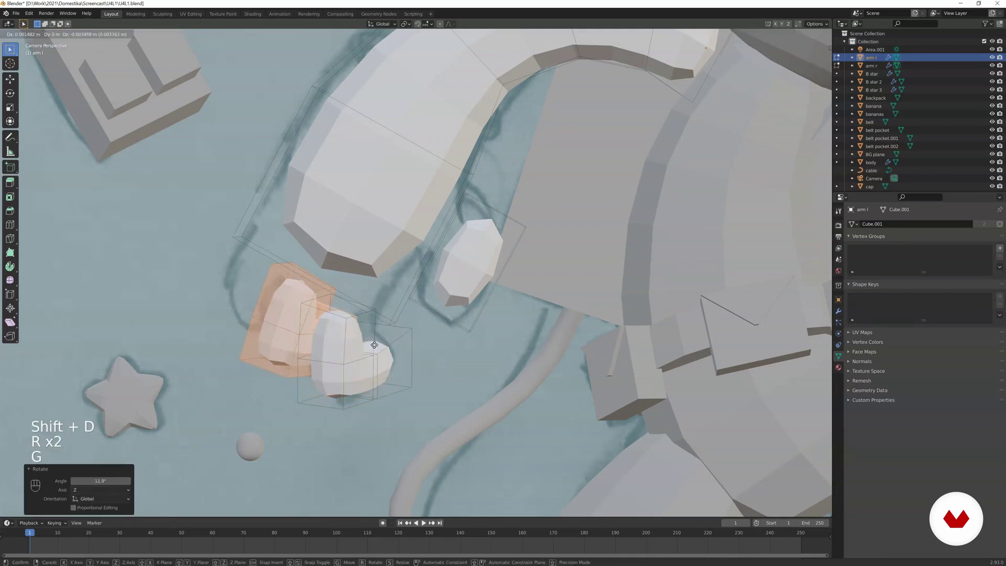
click(378, 348)
Duplicate the middle finger as the outermost finger, scale it to about 0.87, rotate it about 12°, and fit it beside the others.
key(shift+d)
key(s)
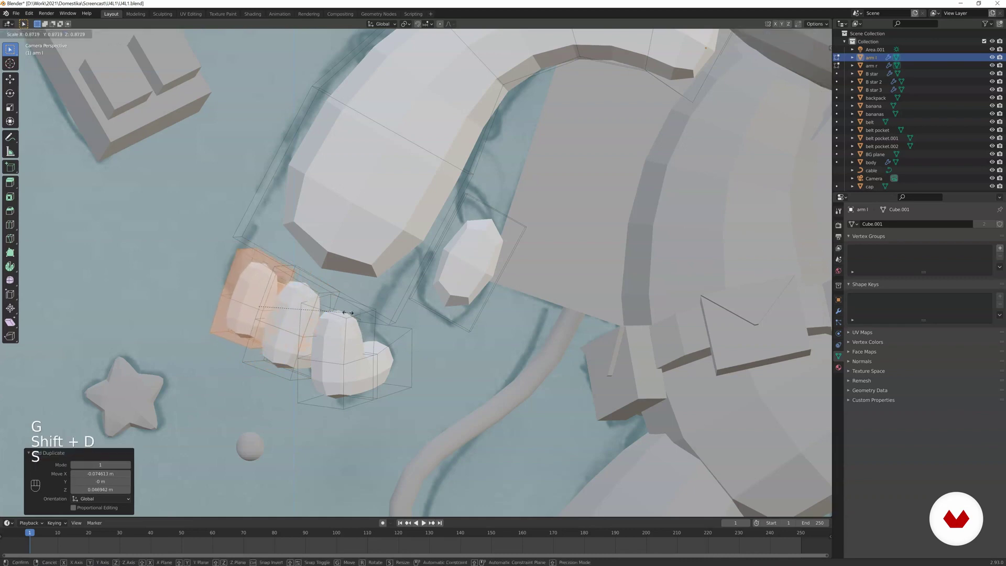
click(348, 314)
key(r)
click(345, 332)
key(g)
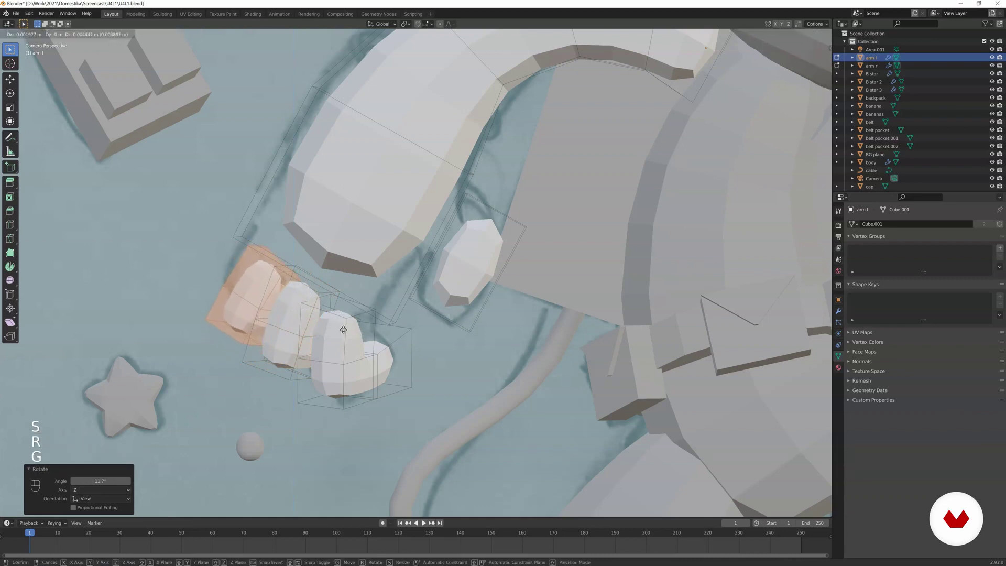
click(339, 329)
scroll(338, 329, down, 3)
key(Tab)
scroll(408, 323, down, 3)
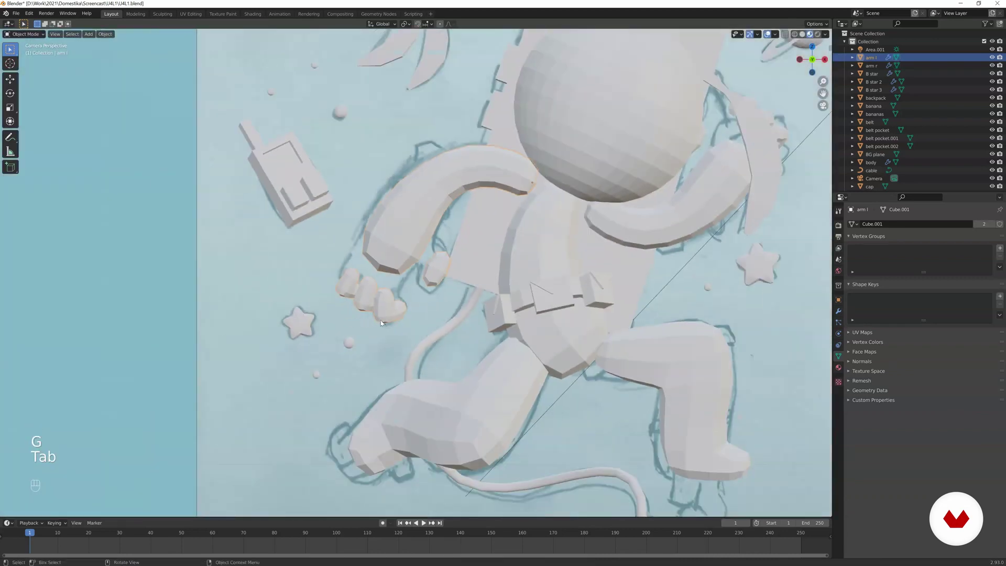
Move the thumb's end face up to its middle and extrude it about 0.085 m to the sketched thumb tip.
scroll(408, 323, up, 6)
key(Tab)
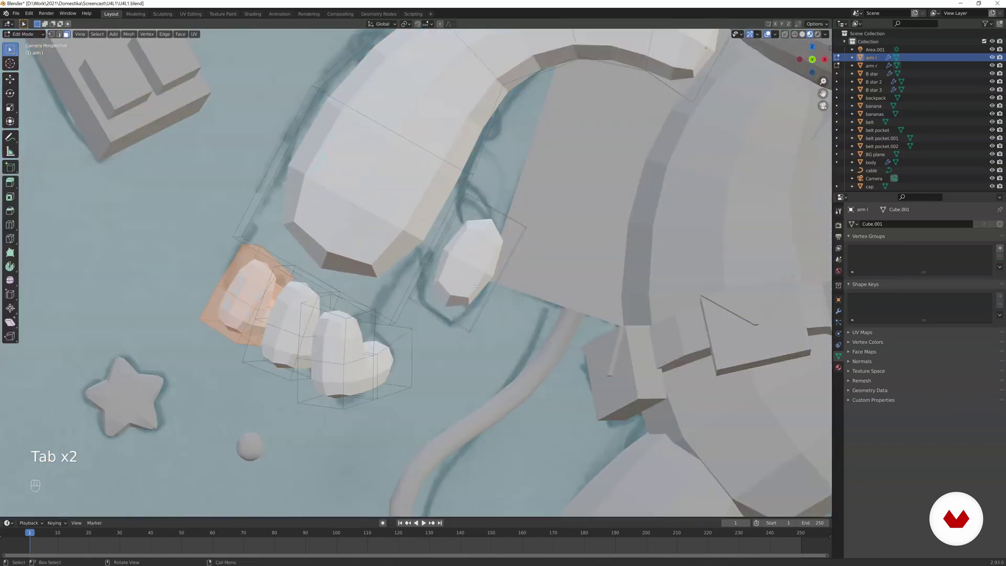
click(448, 266)
key(z)
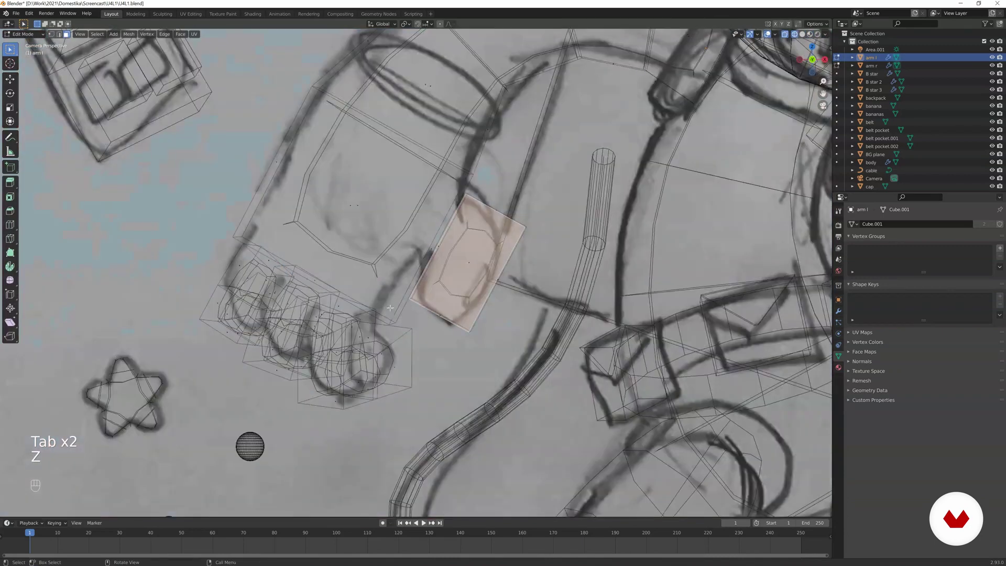
click(448, 315)
key(g)
click(490, 279)
key(e)
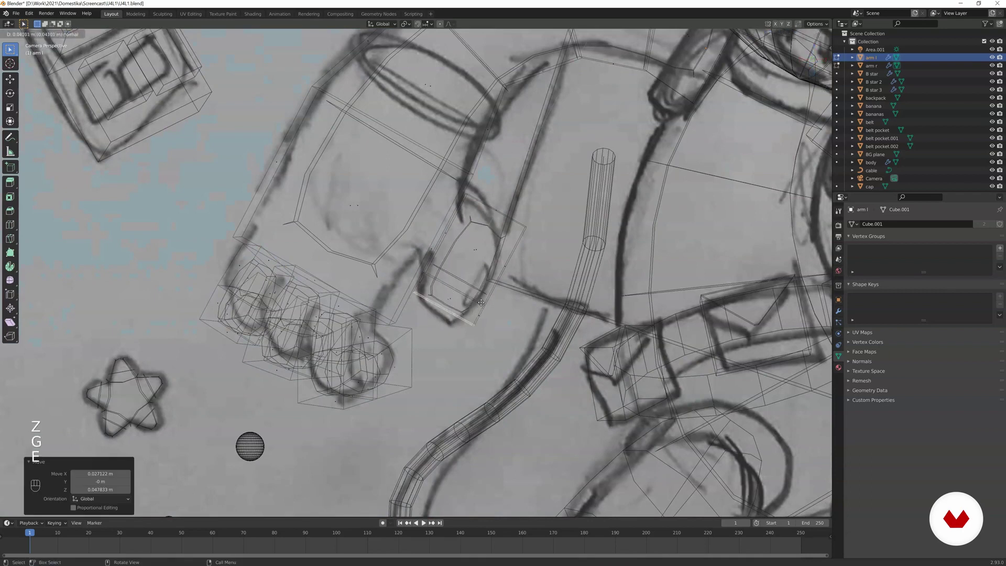
click(468, 318)
key(z)
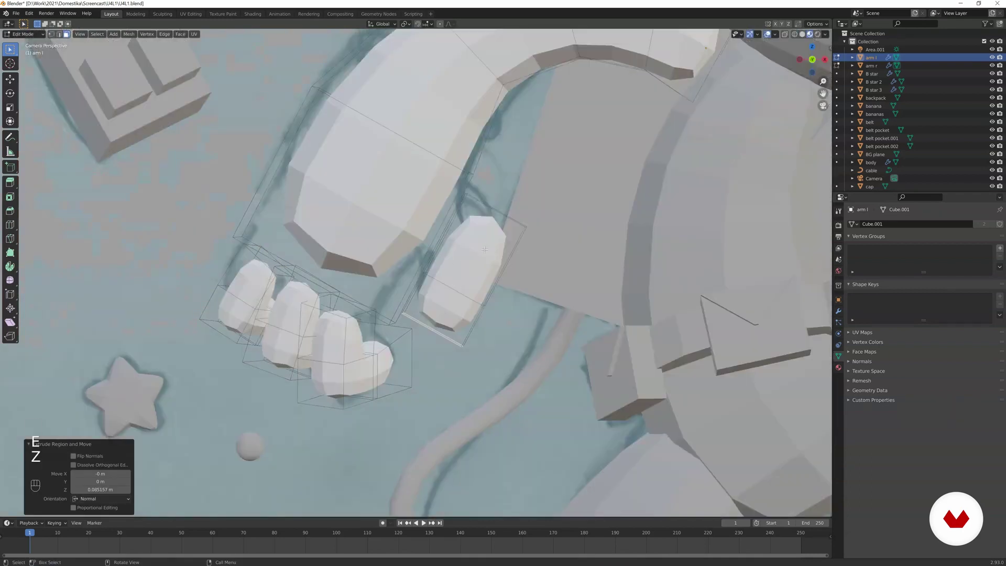
Taper the thumb by moving its upper outer corner vertices inward to the sketch line, returning to Object Mode with the solid preview.
key(1)
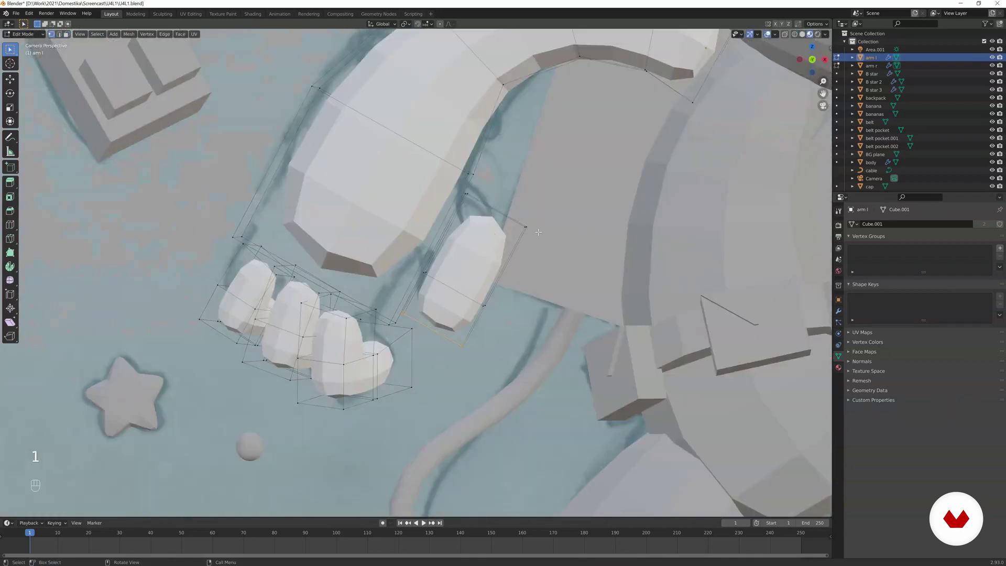
key(z)
click(473, 235)
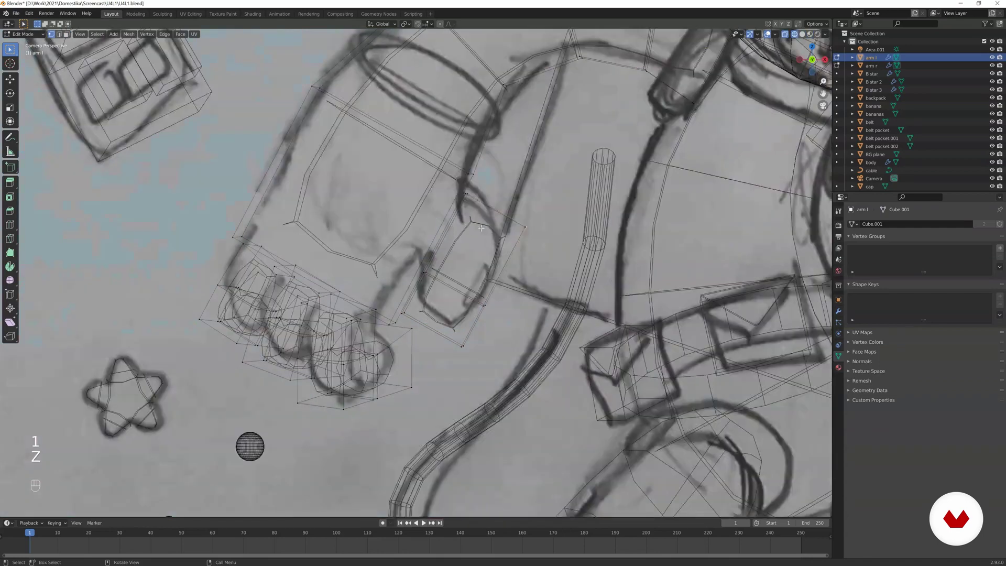
key(g)
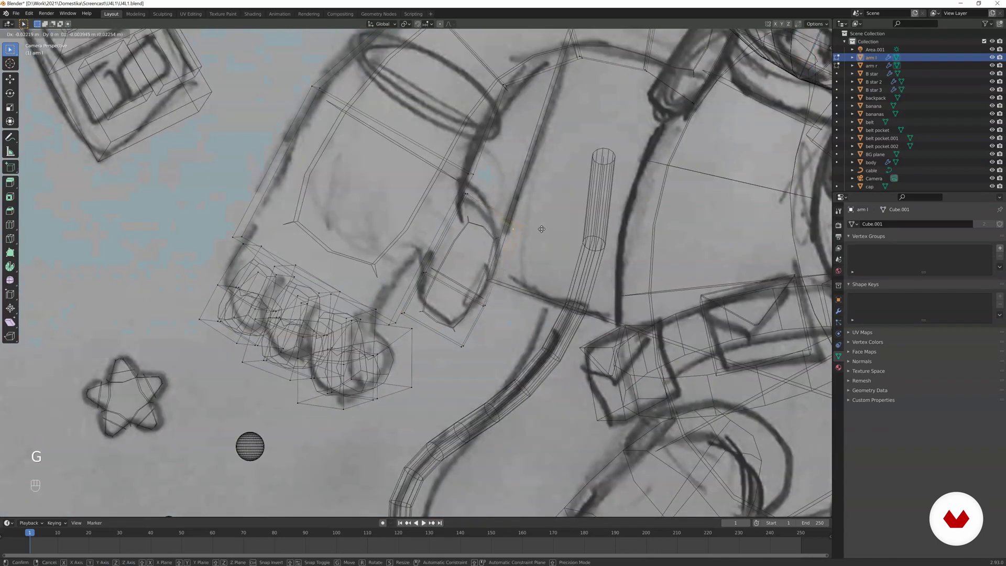
click(513, 233)
key(Tab)
key(z)
click(473, 269)
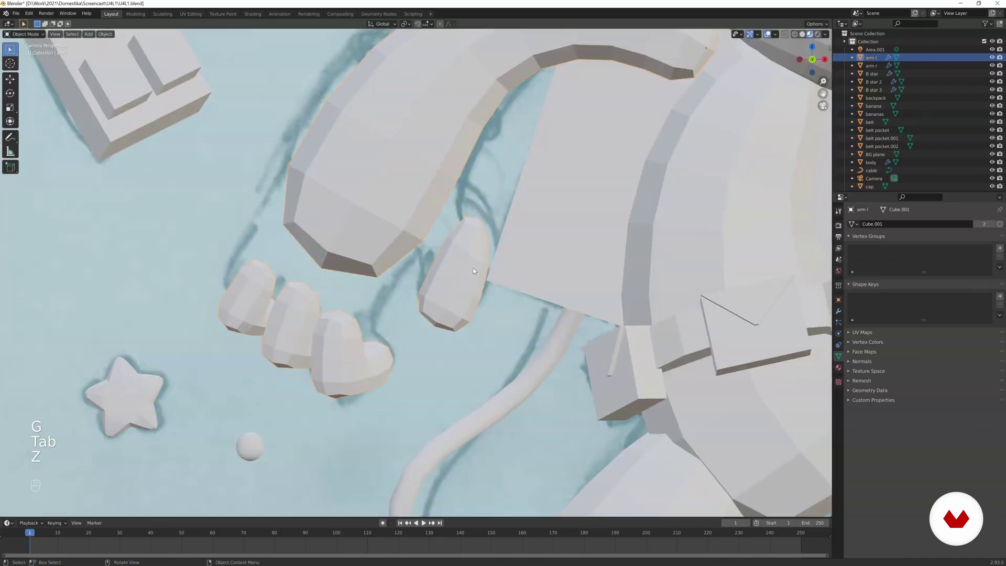
Enter face editing on the arm mesh, compare the finger base faces in wireframe, and select the arm's end face.
scroll(460, 250, down, 6)
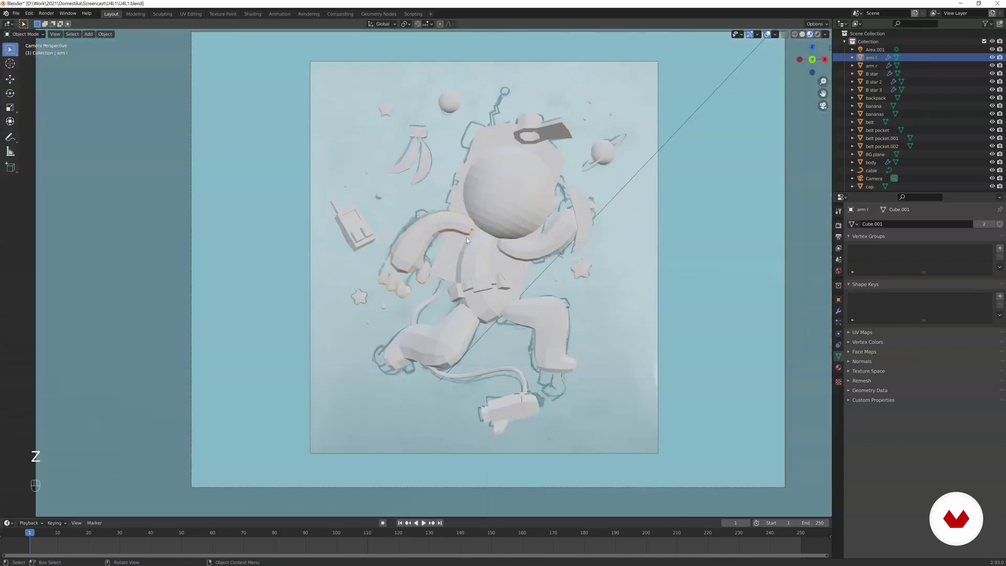
scroll(427, 256, up, 8)
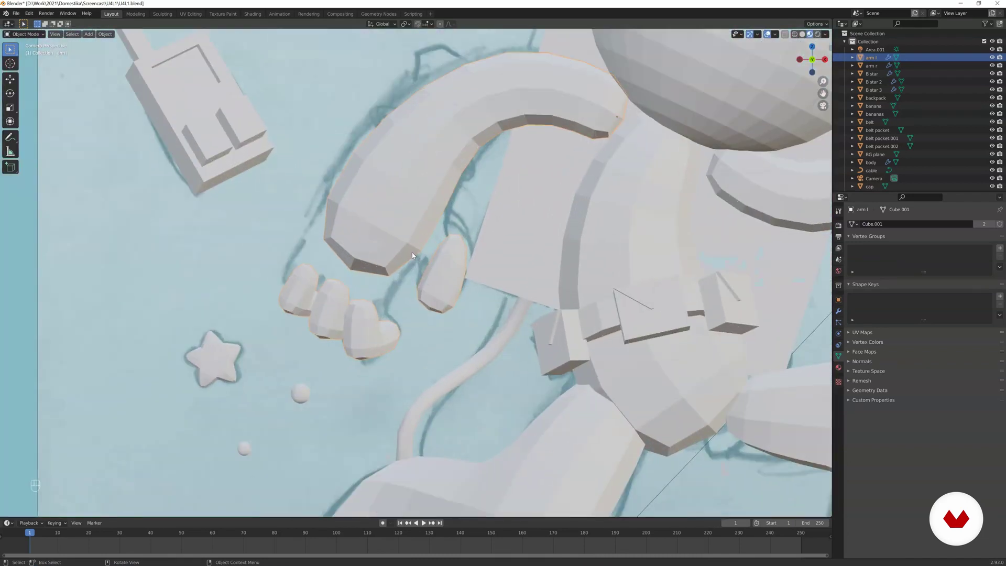
scroll(412, 255, up, 2)
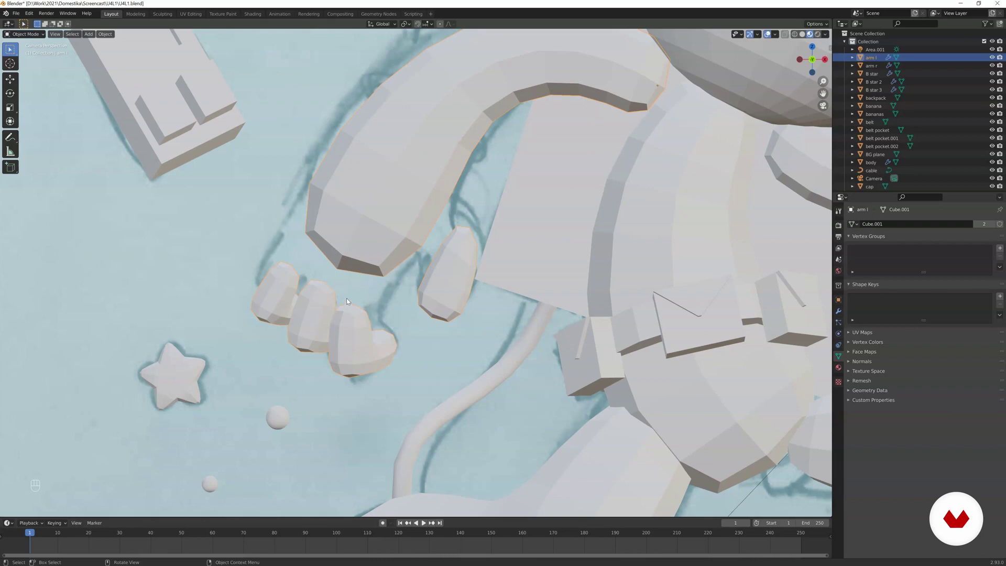
key(Tab)
scroll(360, 286, up, 2)
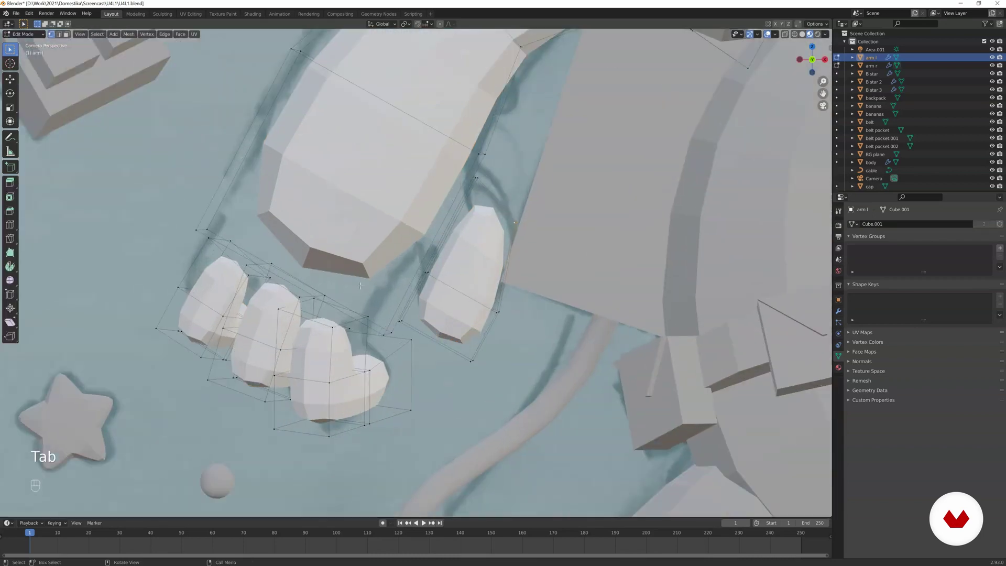
key(3)
scroll(314, 305, up, 2)
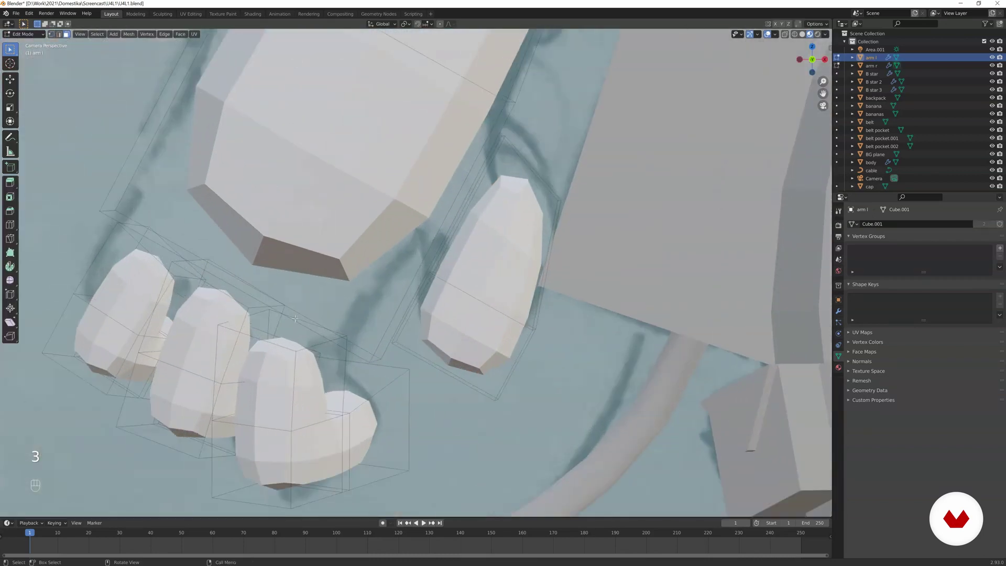
click(185, 288)
click(254, 323)
shift+click(285, 337)
key(z)
click(257, 297)
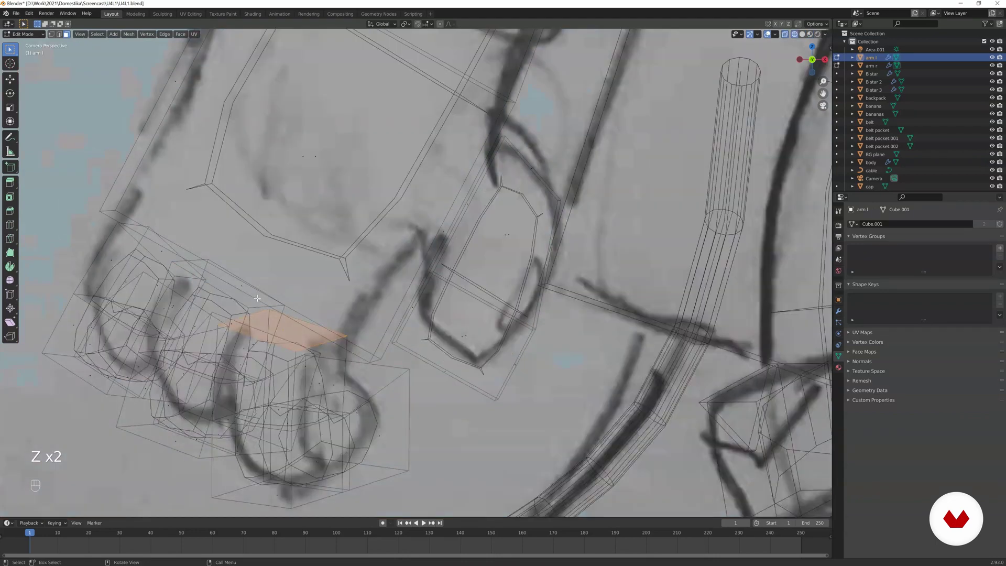
click(226, 284)
click(150, 242)
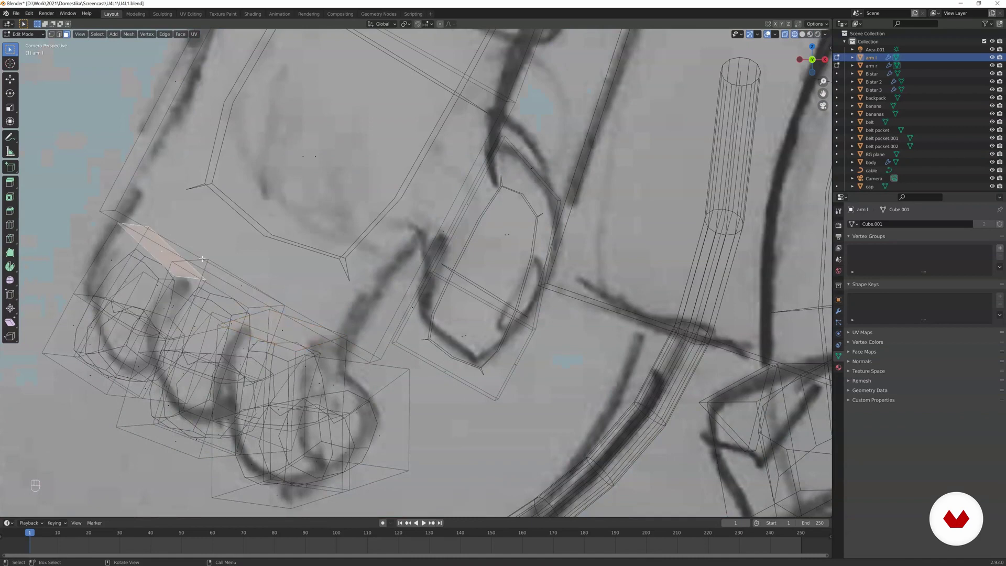
click(228, 284)
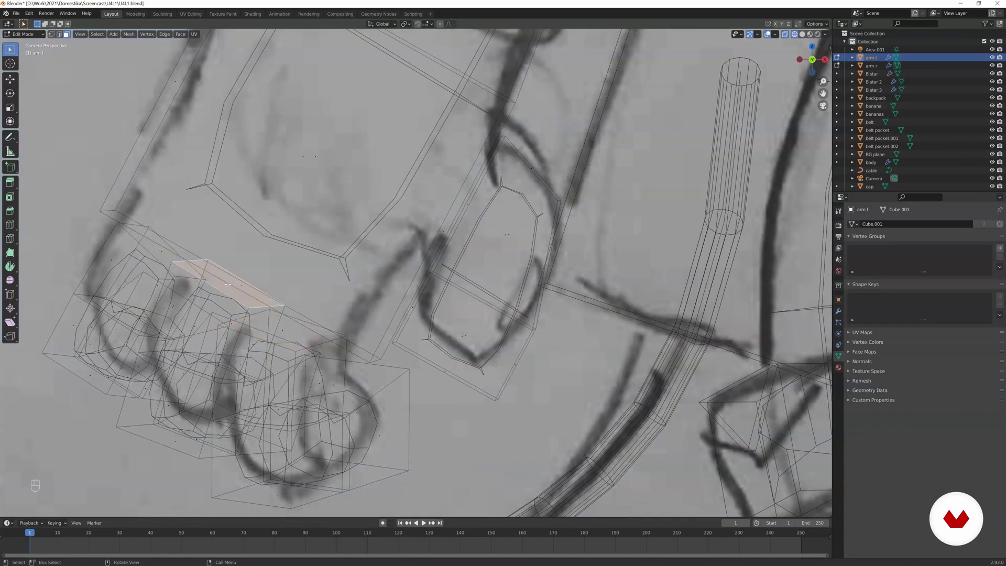
click(293, 336)
scroll(293, 334, down, 1)
click(278, 281)
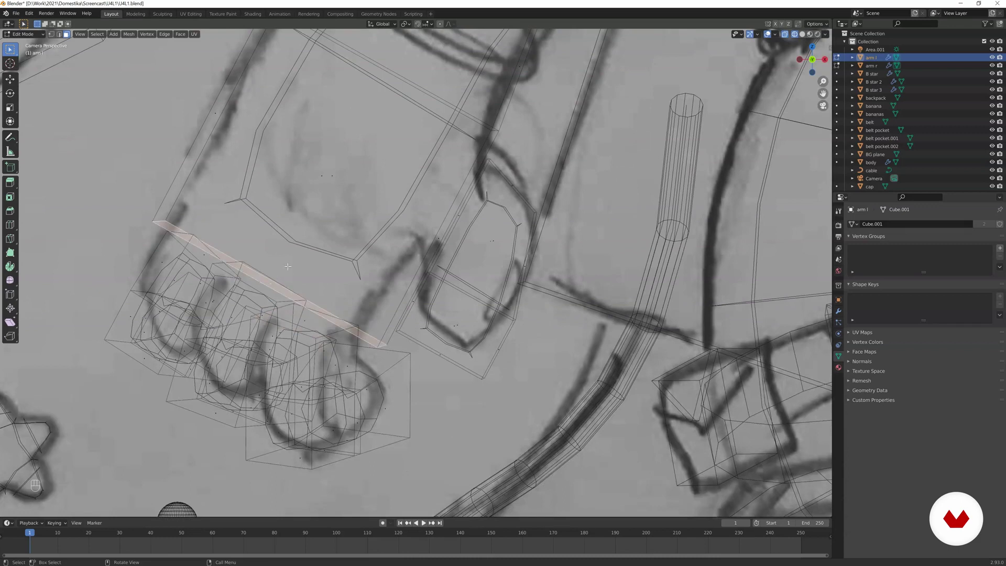
Try adding two lengthwise loop cuts along the arm, then undo them.
scroll(294, 264, down, 2)
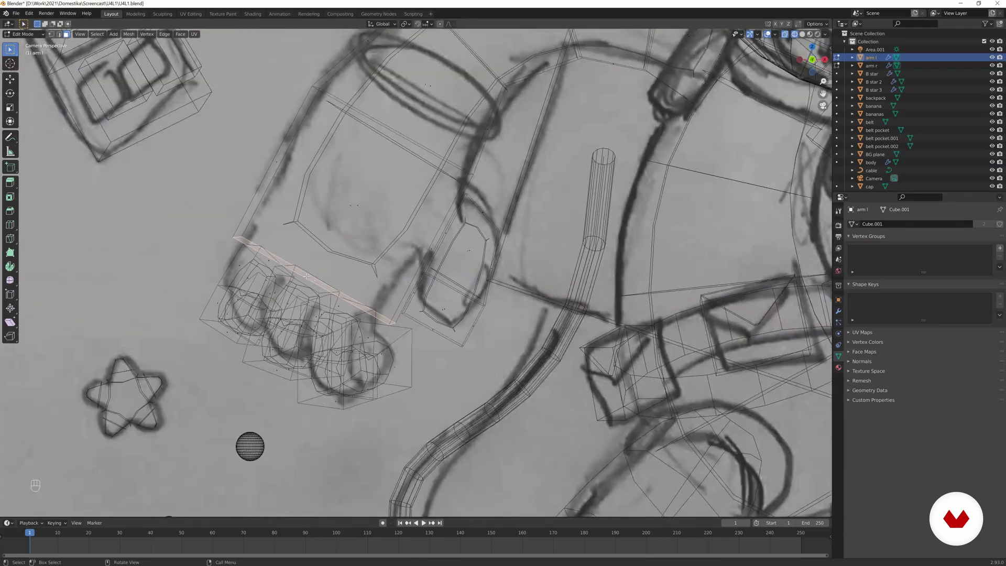
key(ctrl+r)
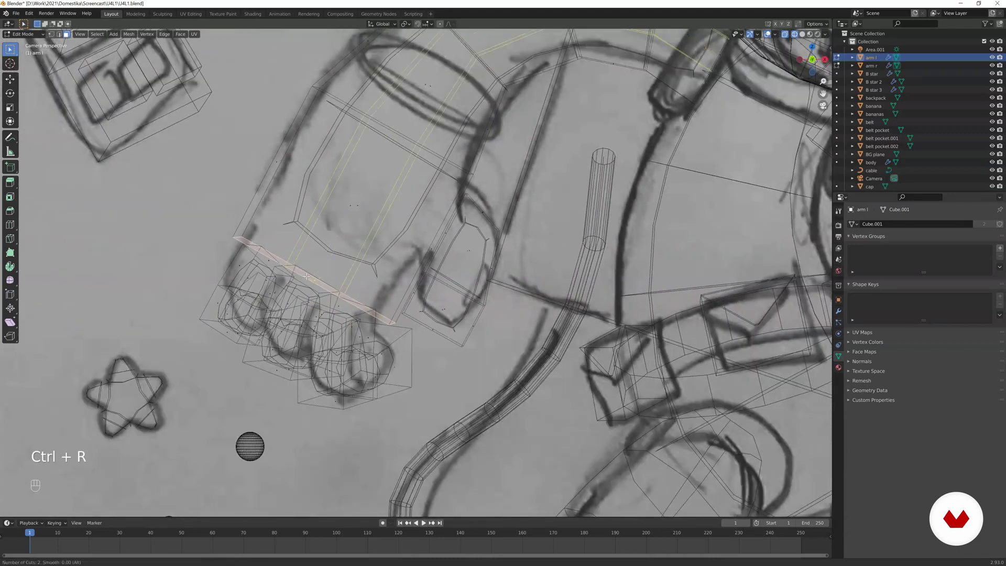
click(307, 277)
click(306, 276)
key(ctrl+z)
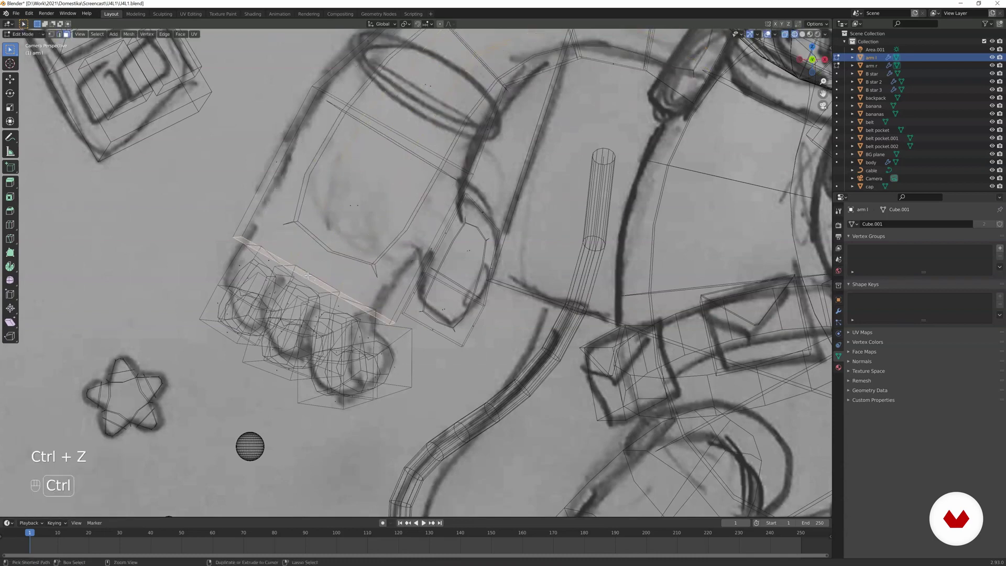
Move the arm's end face away from the fingers by about 0.016 m in X and 0.045 m in Z, and restore solid shading.
key(g)
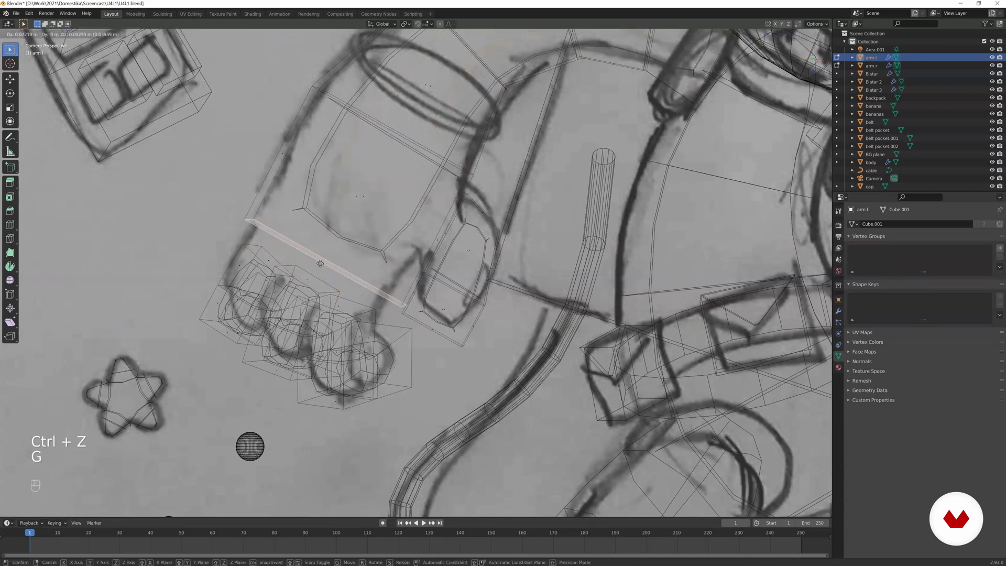
key(g)
click(327, 243)
key(z)
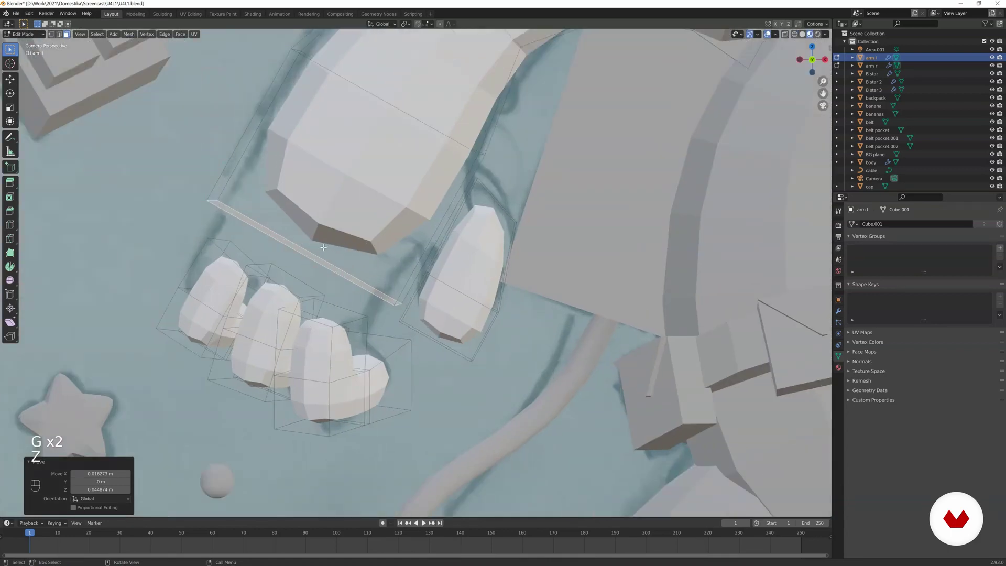
Add two evenly spaced lengthwise loop cuts along the arm, dividing its end into three faces.
key(ctrl)
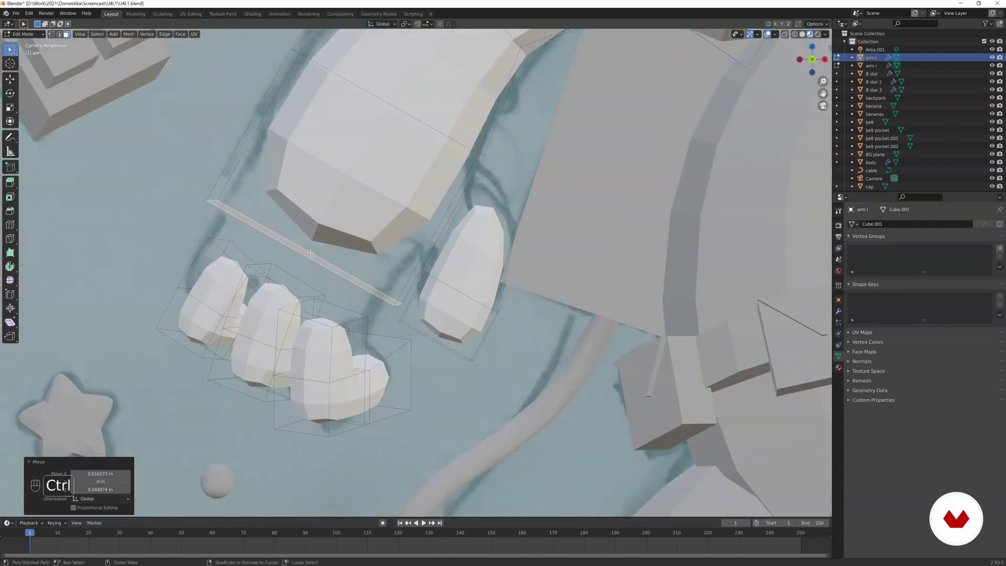
key(ctrl+r)
scroll(306, 257, up, 1)
scroll(307, 256, down, 1)
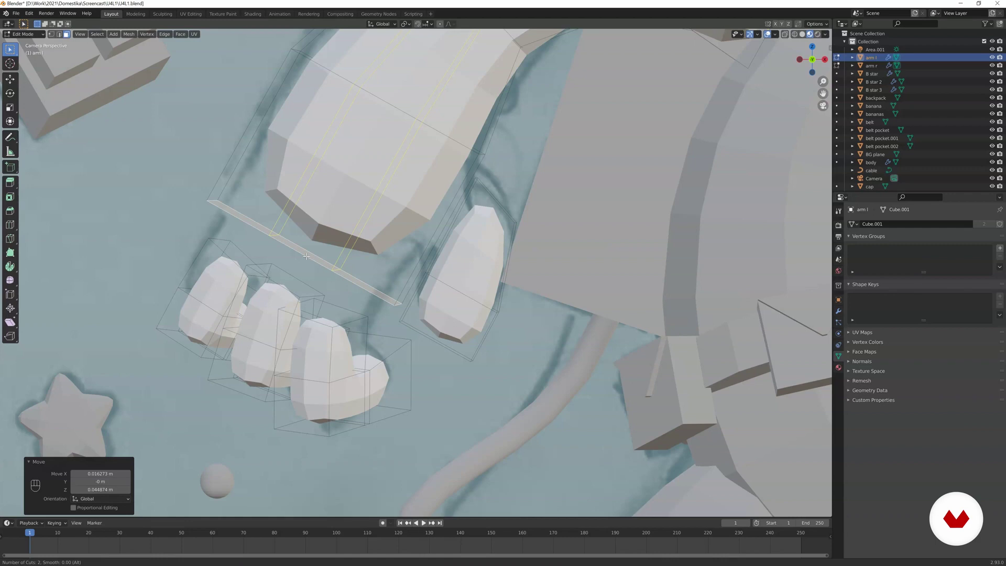
click(307, 256)
right_click(307, 256)
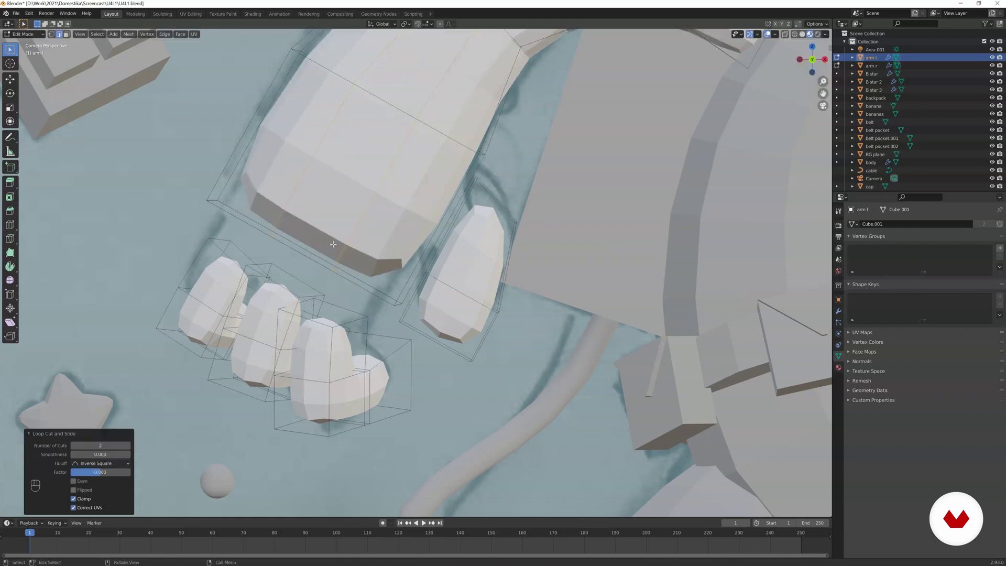
Select the arm's three end faces and move them toward the fingers by about -0.014 m in X and -0.033 m in Z.
scroll(333, 246, down, 8)
scroll(384, 275, up, 5)
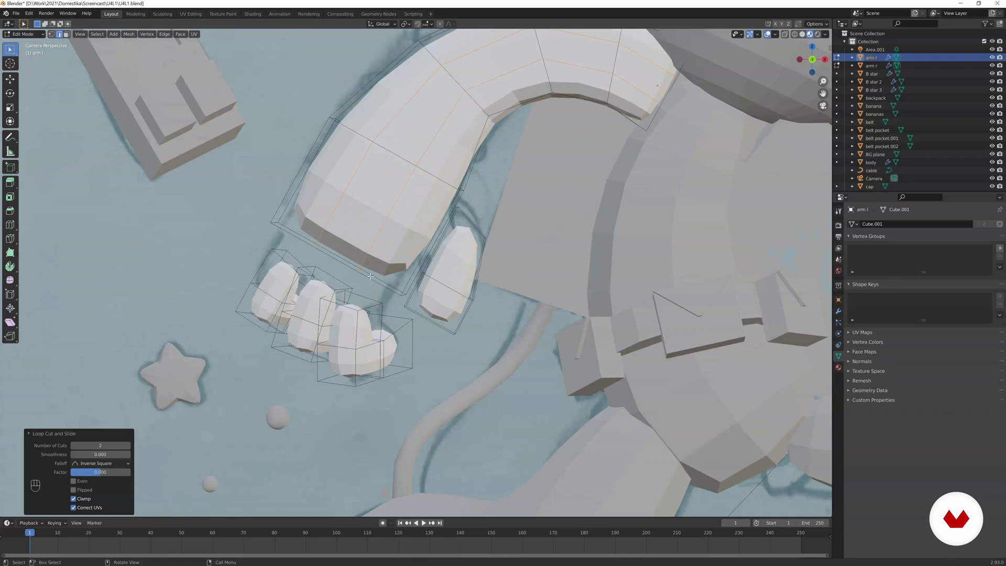
key(3)
key(z)
click(369, 282)
ctrl+click(297, 238)
key(g)
click(290, 253)
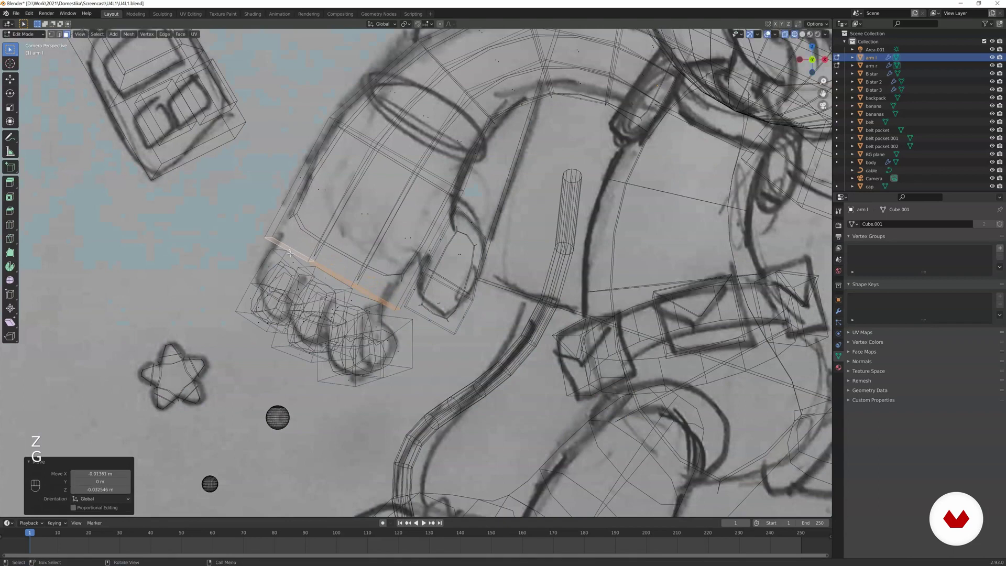
Examine how the separate fingers line up in depth with the palm's end, viewing the hand from an angle in Object Mode.
key(Tab)
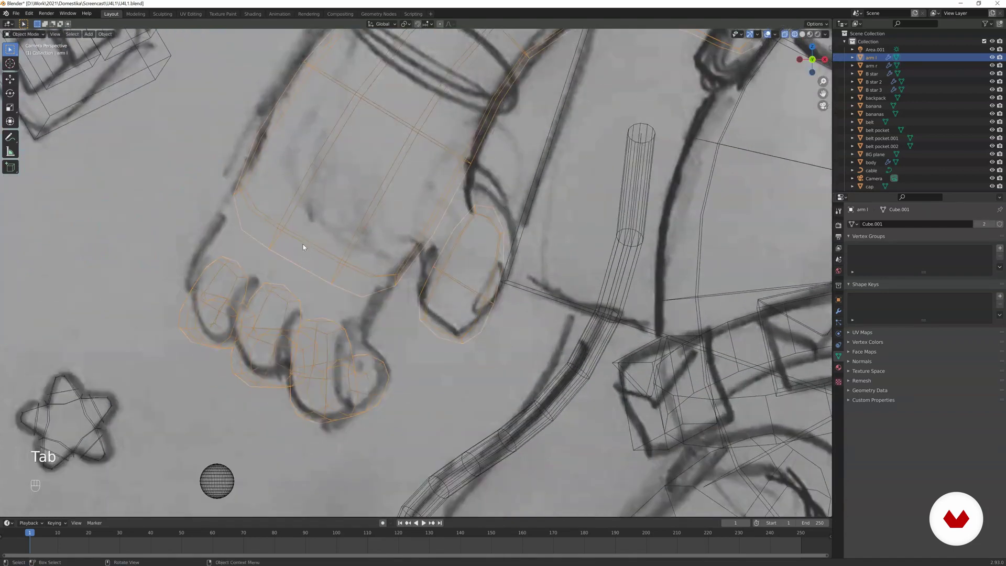
key(KP_Decimal)
middle_drag(303, 248, 435, 269)
scroll(436, 269, up, 3)
key(z)
click(432, 311)
shift+middle_drag(432, 311, 430, 245)
middle_drag(429, 245, 343, 239)
scroll(387, 247, up, 2)
Select the three separate finger meshes as linked geometry, then move and rotate them to align in depth with the palm.
key(Tab)
middle_drag(439, 245, 398, 249)
key(a)
key(l)
key(l)
key(l)
key(g)
click(450, 287)
key(r)
click(476, 295)
key(g)
click(477, 296)
Try bridging the innermost finger's base face to the matching palm end face with Bridge Edge Loops, then undo the bridge.
scroll(419, 275, up, 2)
scroll(340, 240, up, 1)
click(344, 242)
shift+click(394, 258)
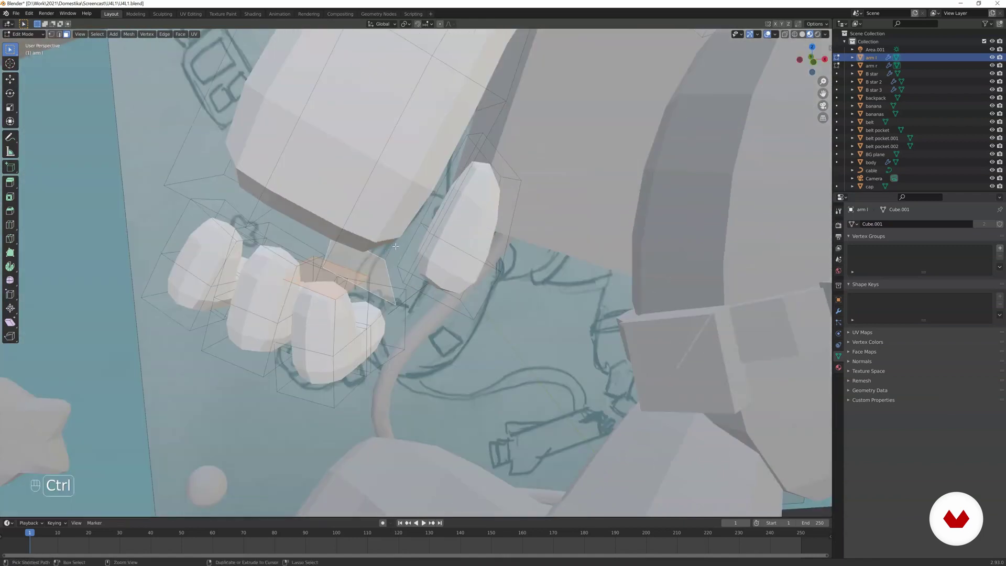
key(ctrl+e)
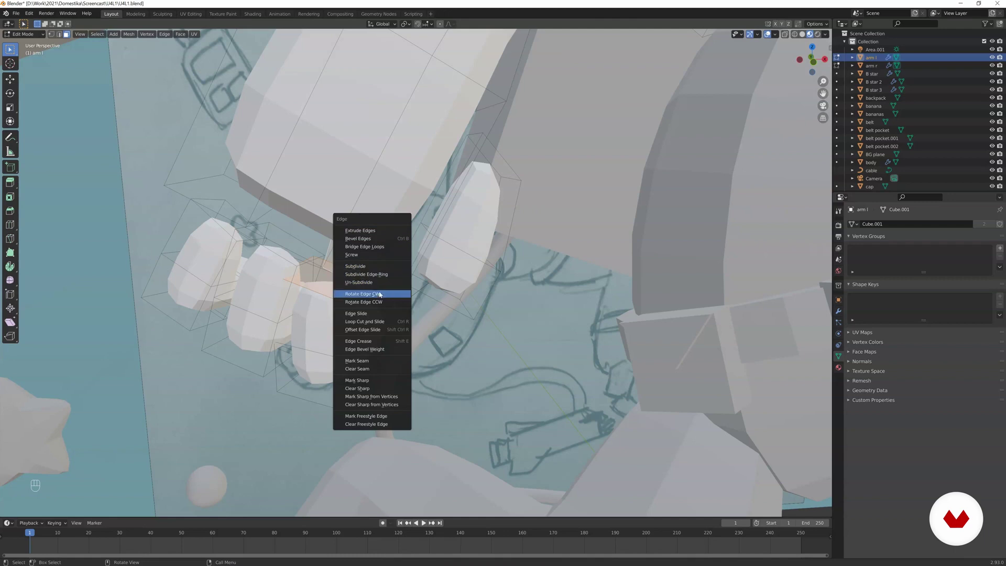
click(362, 246)
middle_drag(366, 247, 415, 201)
mouse_move(365, 247)
middle_down()
mouse_move(342, 248)
mouse_move(350, 251)
middle_up()
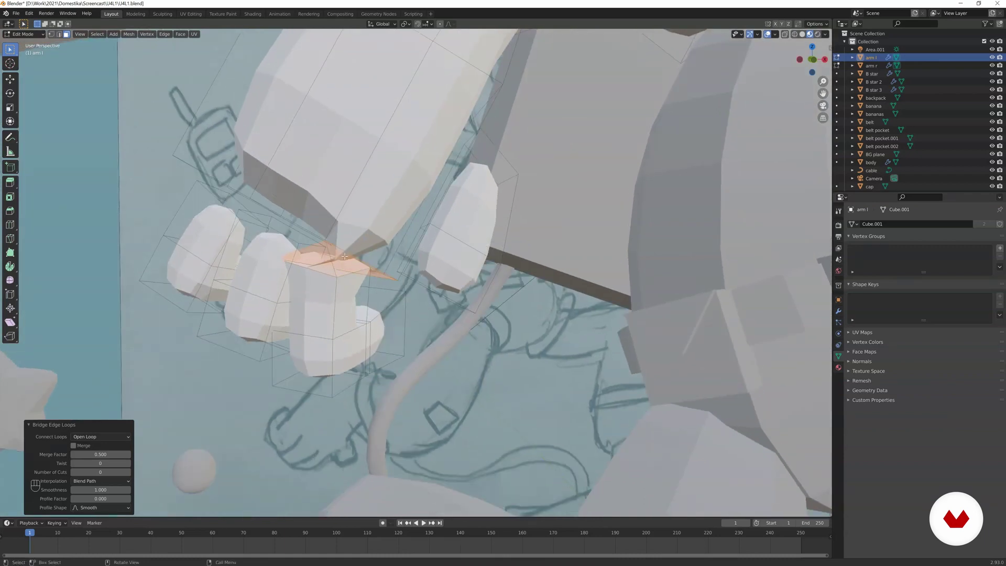
key(ctrl+z)
Refine the finger placement with further moves and rotations so the base faces line up with the palm's end.
mouse_move(351, 217)
middle_down()
mouse_move(338, 257)
mouse_move(398, 259)
mouse_move(320, 239)
mouse_move(329, 226)
mouse_move(362, 245)
mouse_move(333, 205)
mouse_move(311, 222)
mouse_move(328, 204)
mouse_move(350, 230)
mouse_move(301, 248)
mouse_move(263, 214)
mouse_move(241, 223)
mouse_move(341, 209)
middle_up()
key(g)
click(407, 260)
key(r)
click(392, 266)
key(r)
click(331, 230)
key(g)
click(326, 231)
Bridge the base face of each of the three fingers to its matching palm end face, then return to Object Mode.
shift+click(351, 248)
key(ctrl+e)
click(352, 251)
scroll(357, 234, down, 2)
click(315, 234)
shift+click(305, 249)
key(ctrl+e)
click(305, 252)
click(218, 198)
key(ctrl+e)
click(235, 227)
key(Tab)
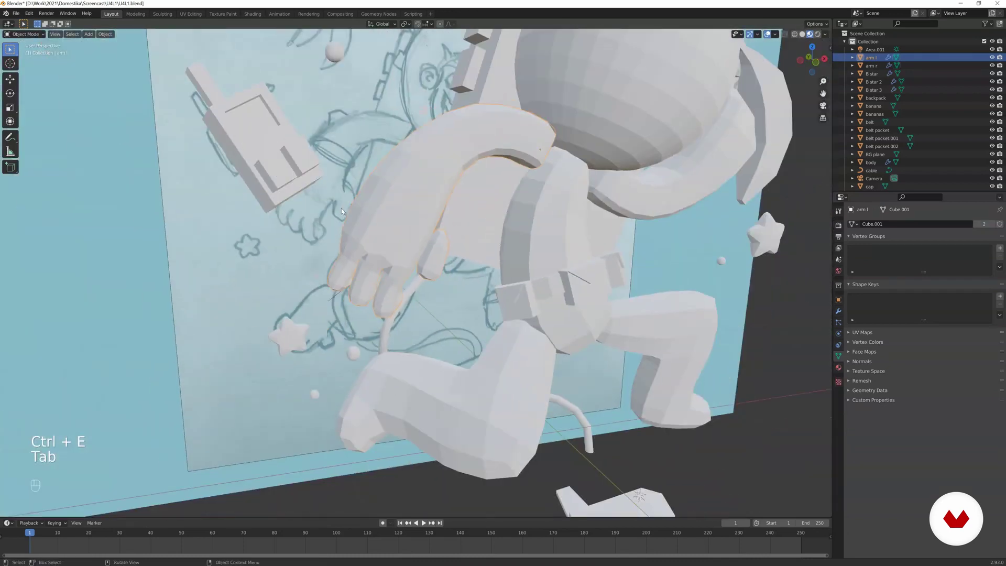
In the wireframe camera view, add one loop cut across the hand near the thumb's base and slide it slightly toward the fingers.
key(KP_0)
scroll(361, 208, up, 6)
scroll(371, 212, up, 6)
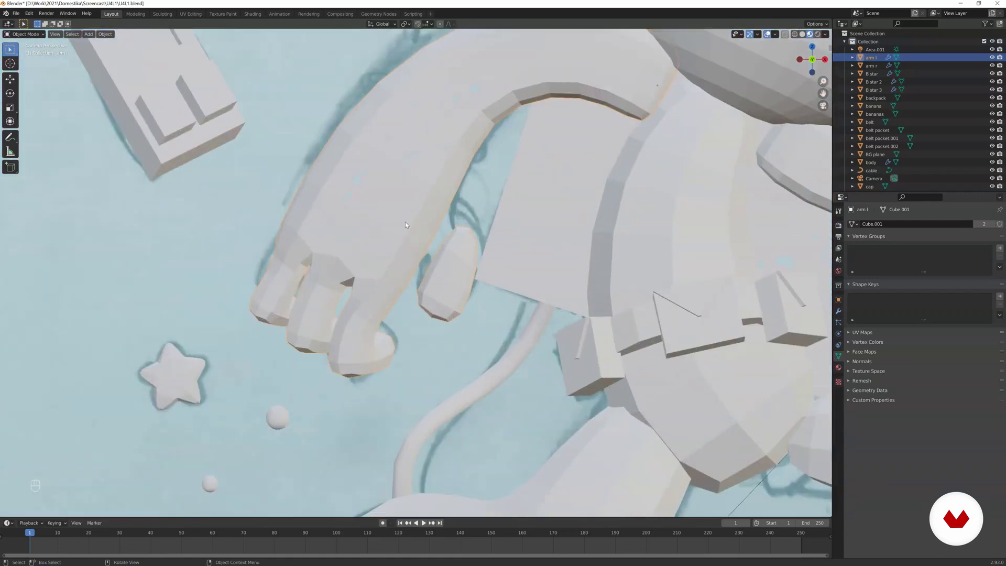
key(Tab)
scroll(439, 234, up, 2)
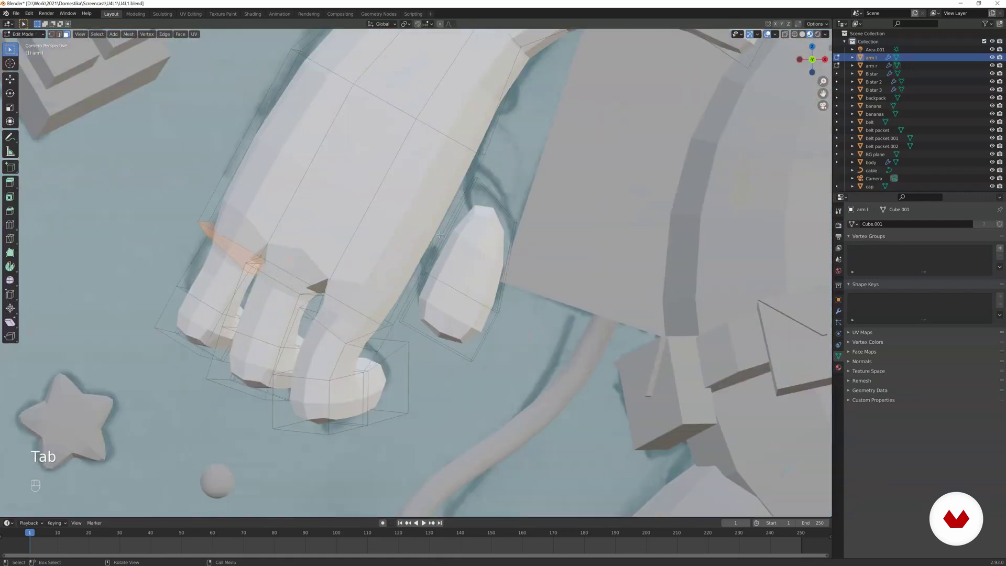
key(z)
scroll(439, 237, up, 1)
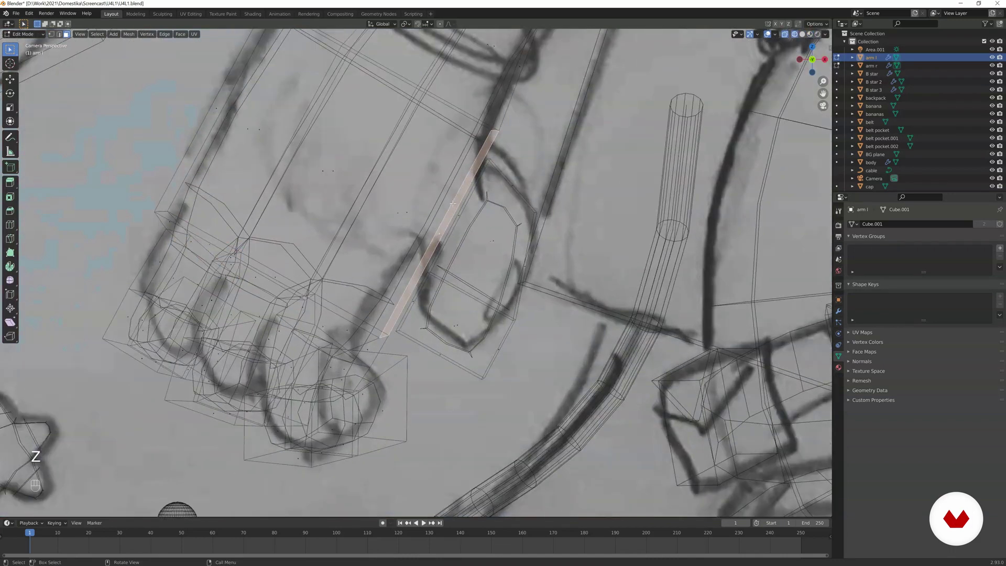
scroll(453, 203, down, 2)
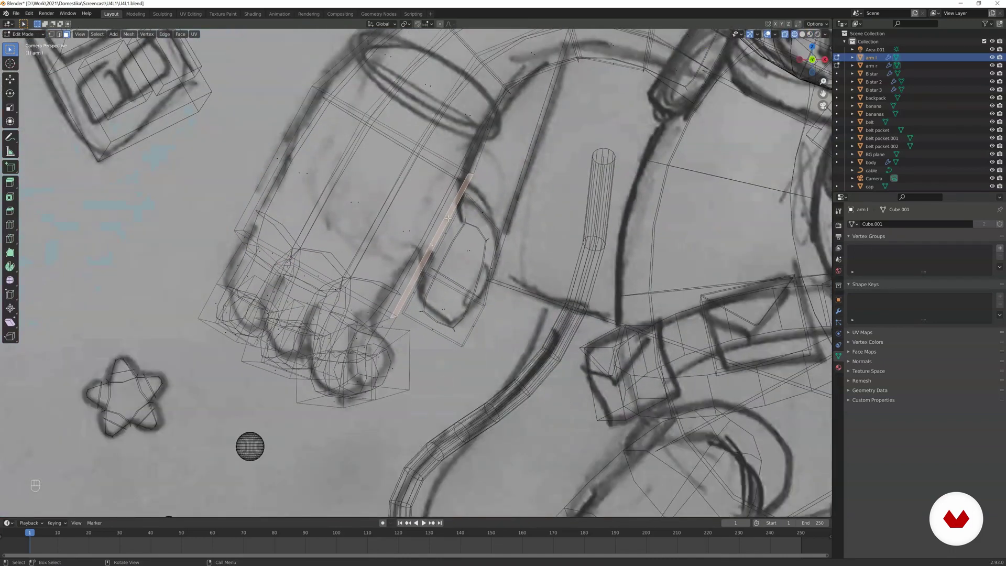
key(ctrl)
key(ctrl+r)
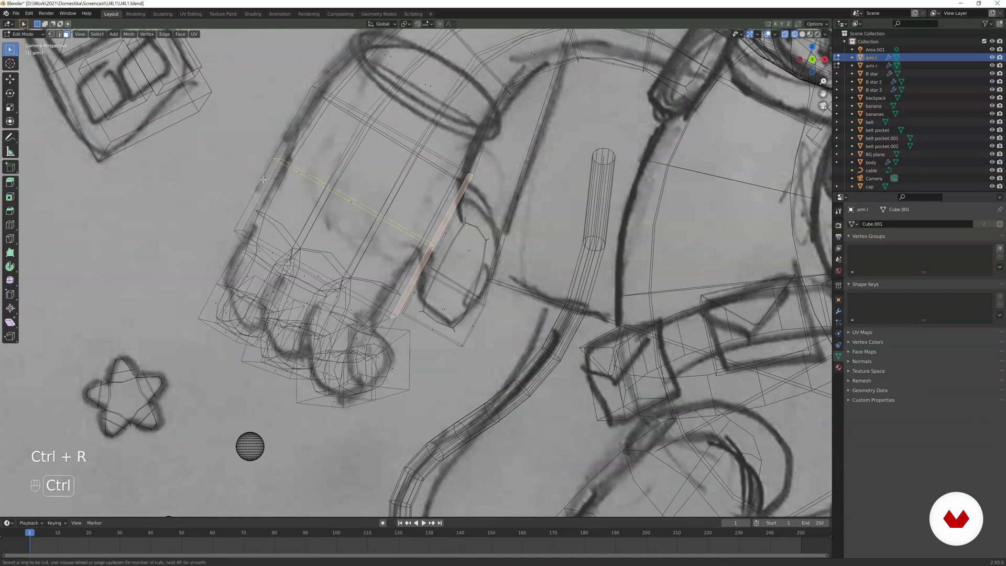
click(258, 184)
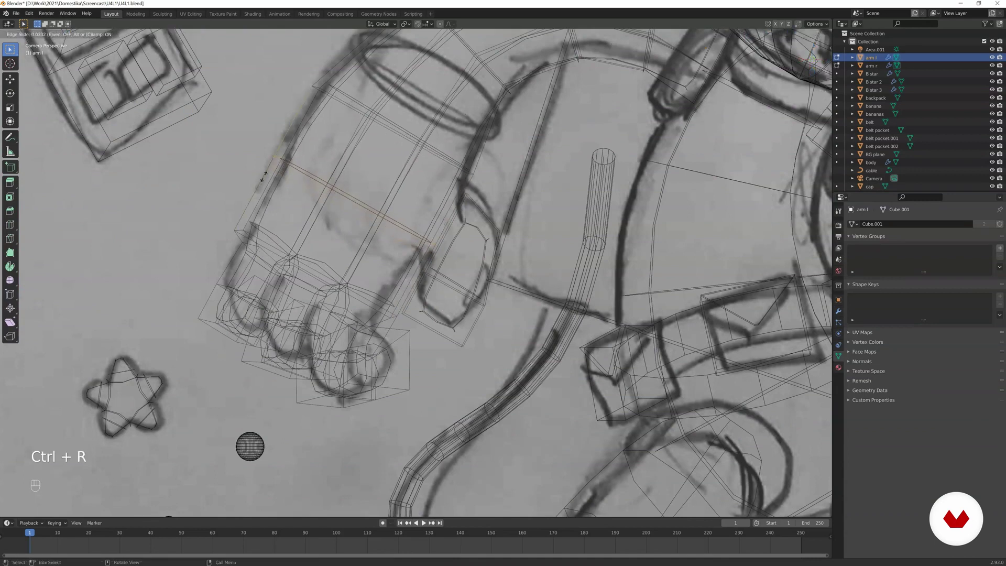
click(259, 184)
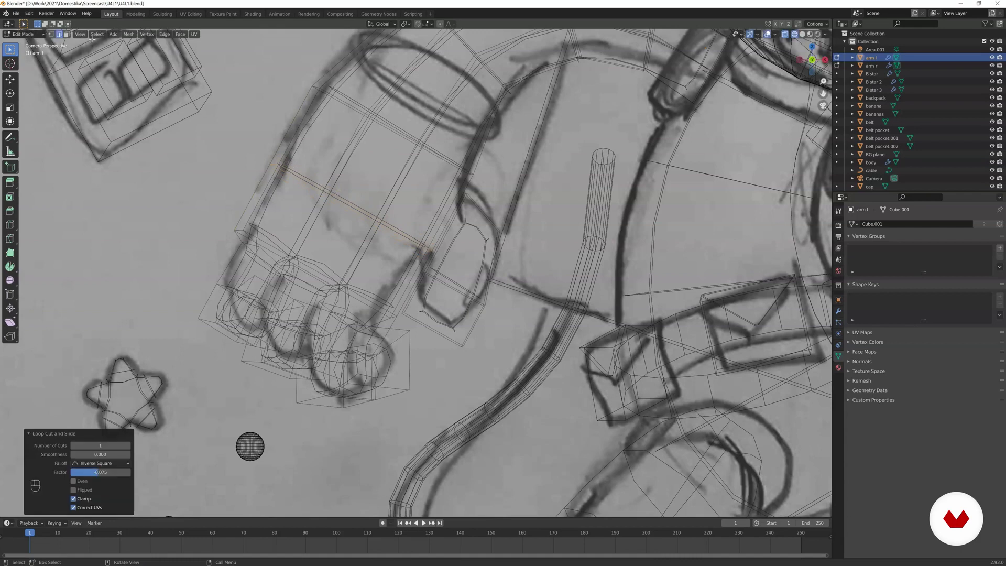
Bridge the hand's side face above the new loop to the thumb's base face, then return to Object Mode with solid shading.
click(66, 34)
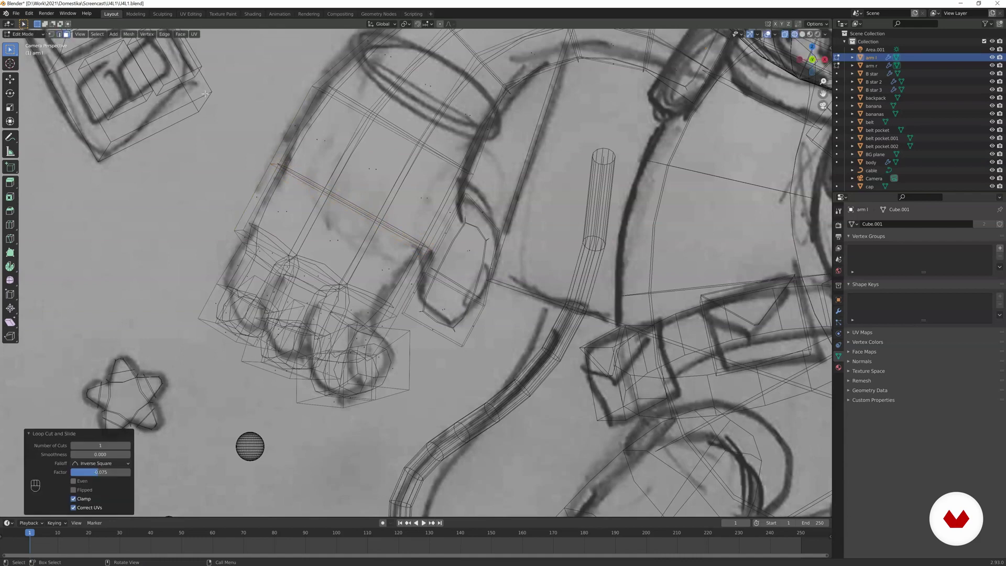
click(446, 211)
shift+click(447, 231)
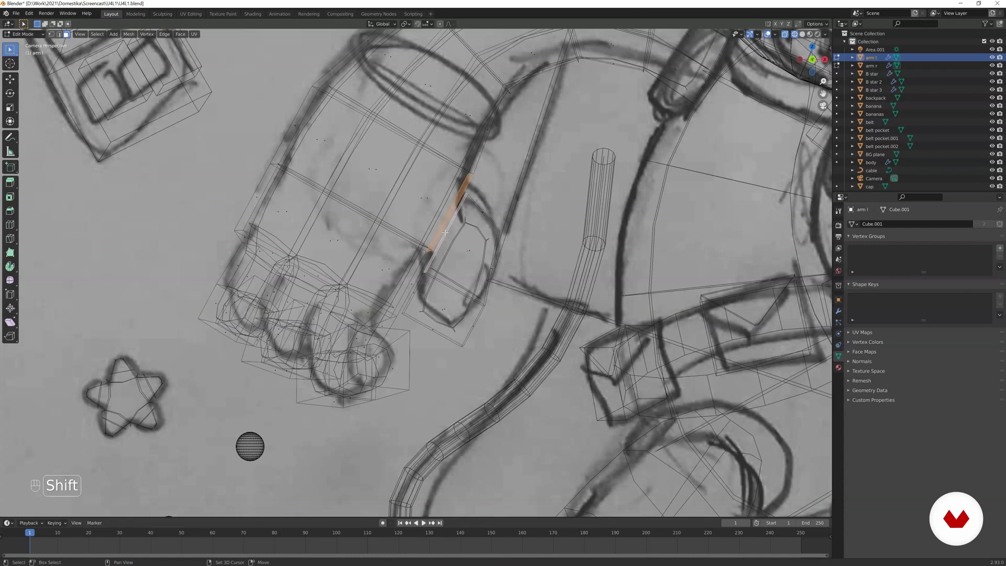
key(ctrl+e)
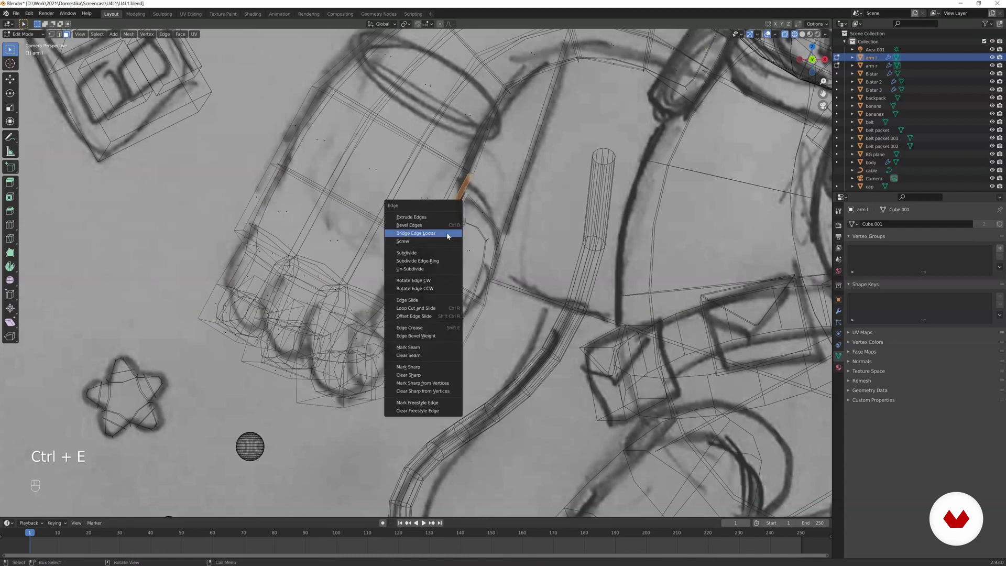
click(448, 233)
key(Tab)
key(z)
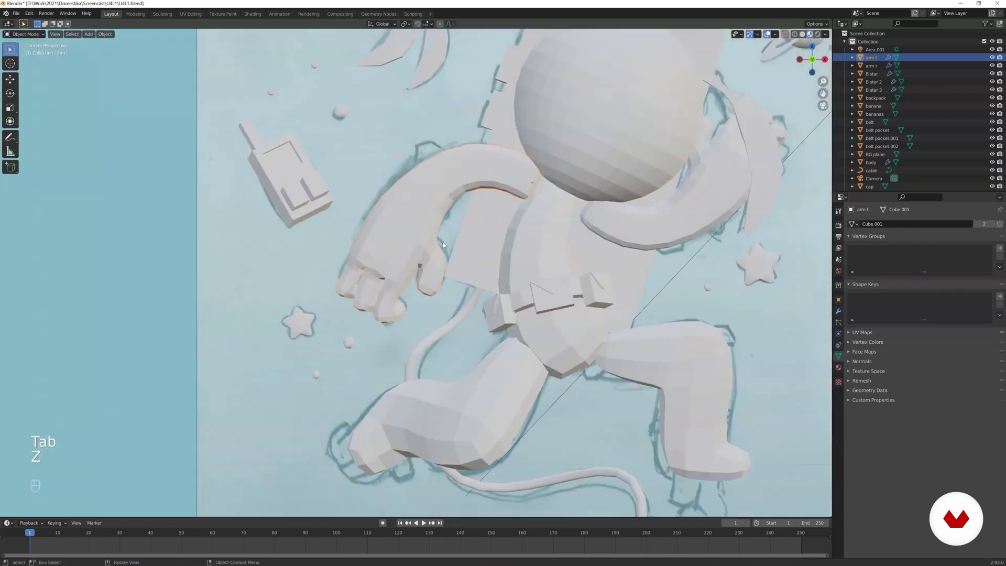
In wireframe Edit Mode, move the left arm's shoulder end face further into the torso and scale it, then return to shaded Object Mode.
scroll(443, 244, down, 5)
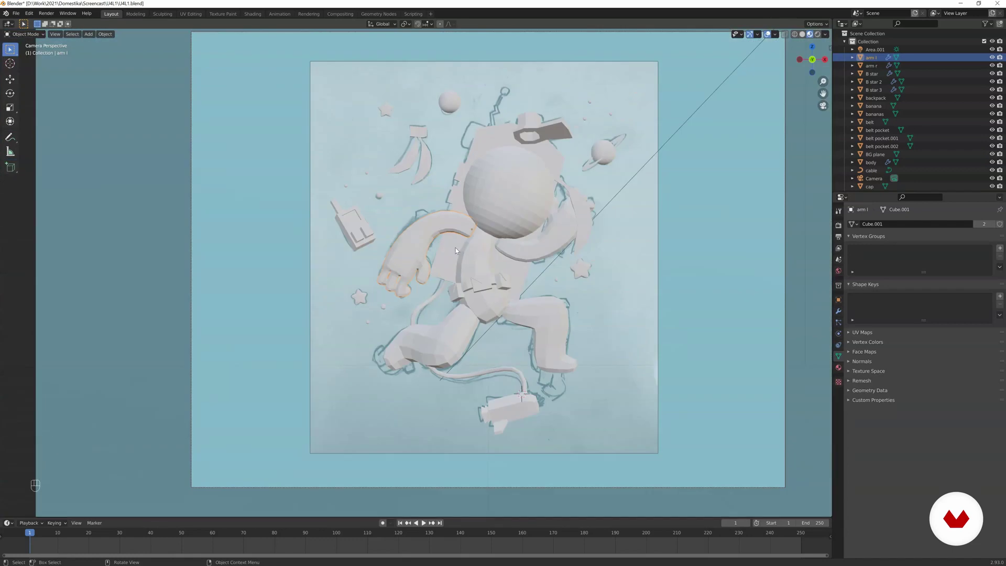
scroll(462, 223, up, 5)
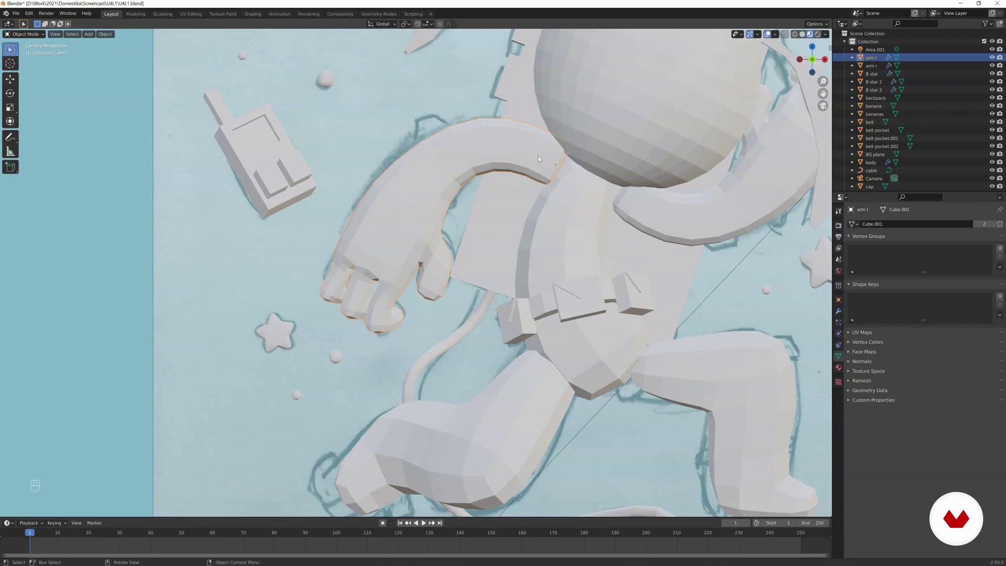
key(Tab)
key(z)
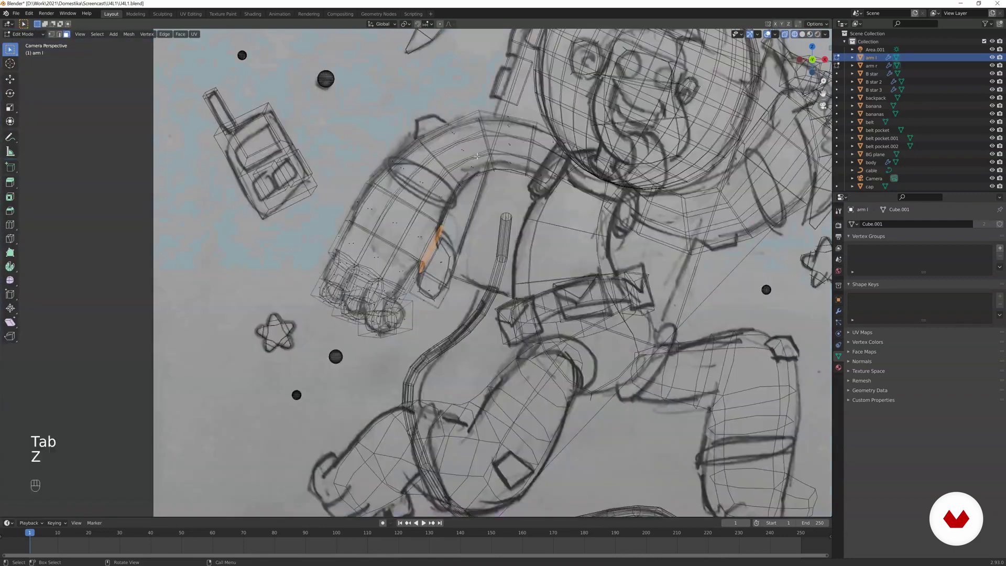
click(547, 180)
ctrl+click(579, 152)
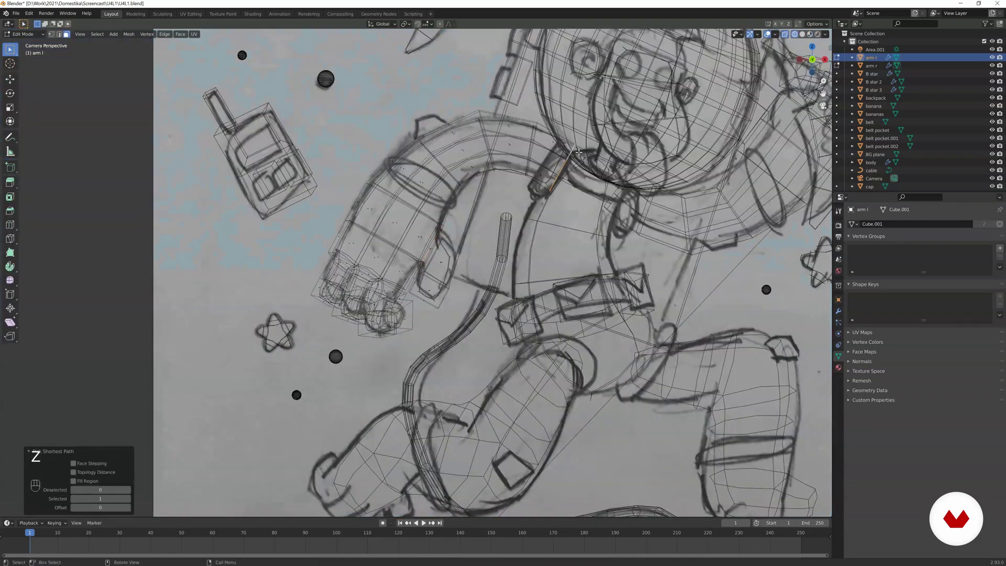
key(g)
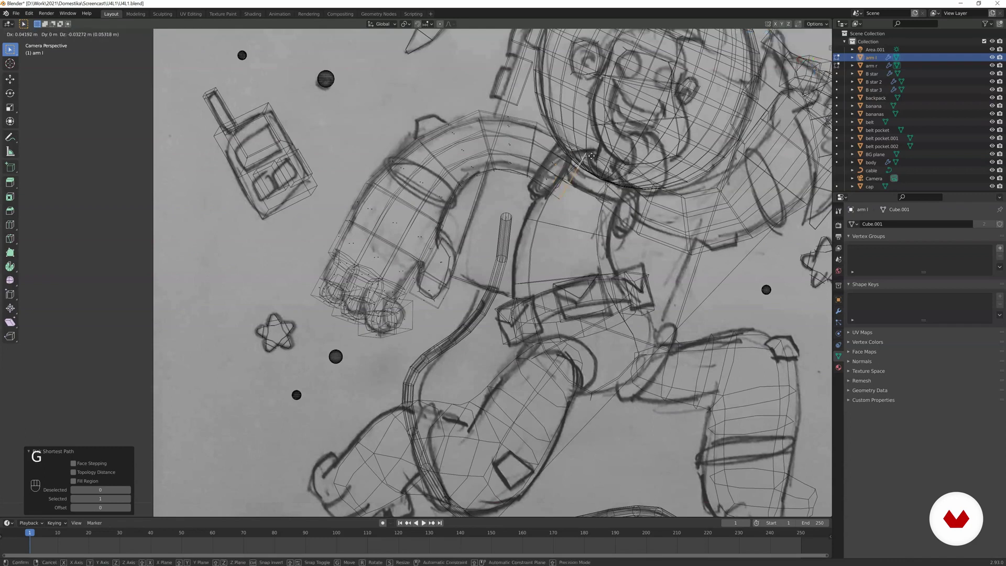
click(571, 163)
key(s)
click(550, 190)
key(Tab)
key(z)
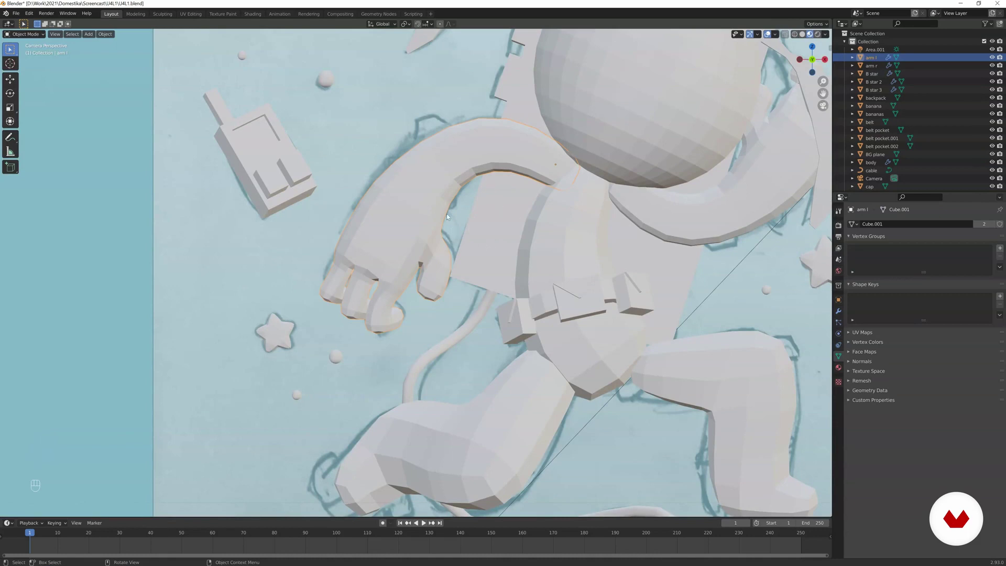
Apply smooth shading to the left arm and inspect the gaps between the fingers.
scroll(483, 155, down, 3)
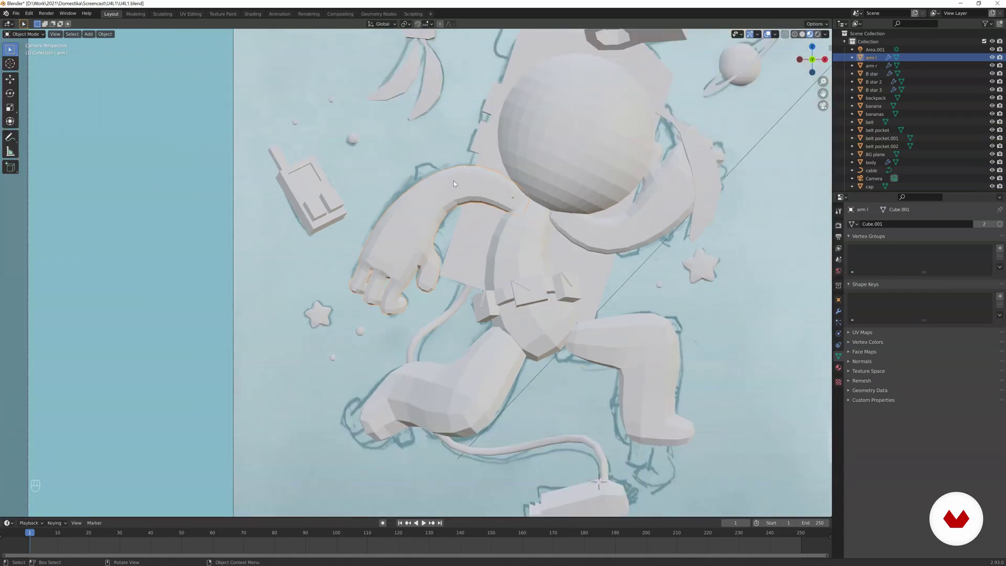
key(z)
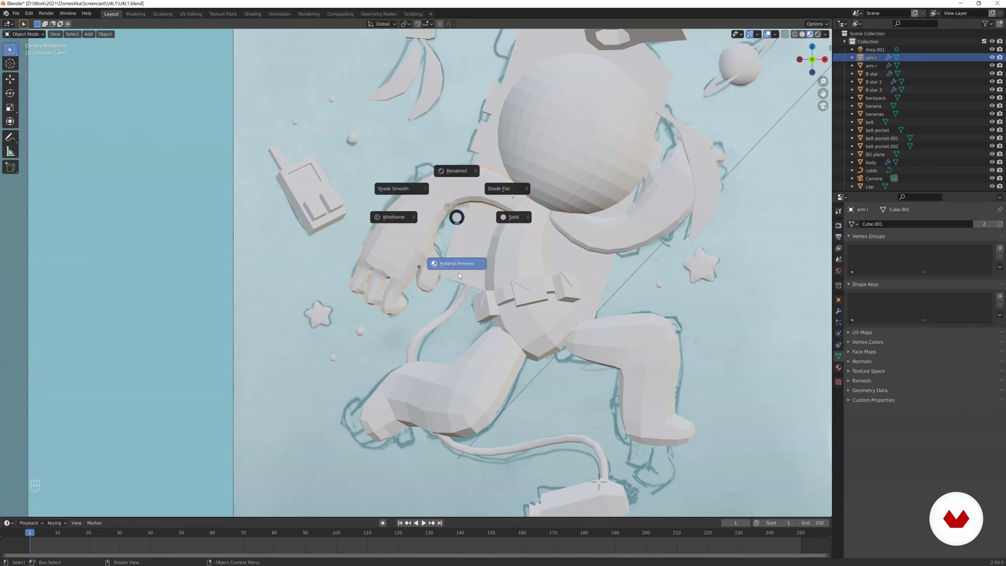
click(410, 188)
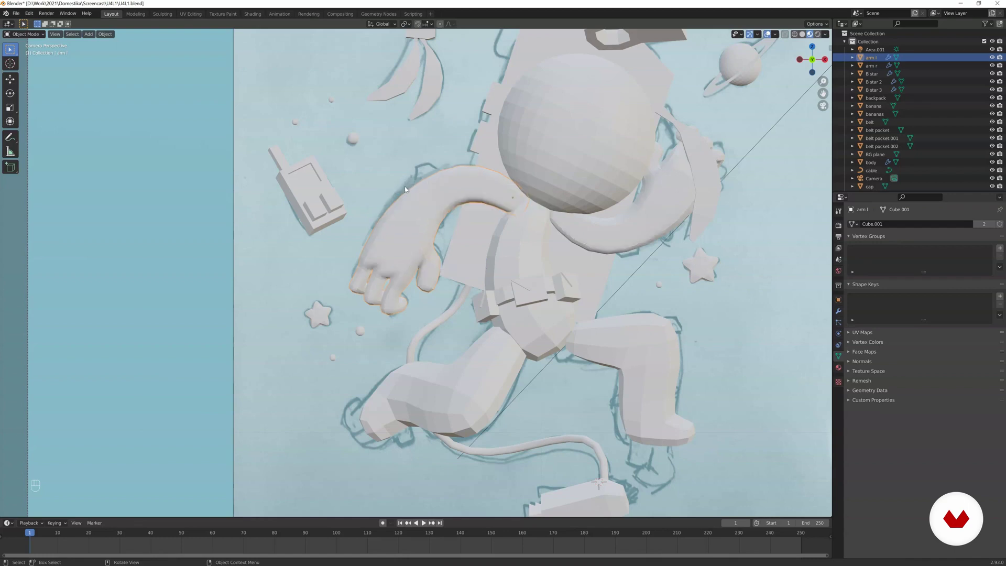
scroll(446, 185, up, 5)
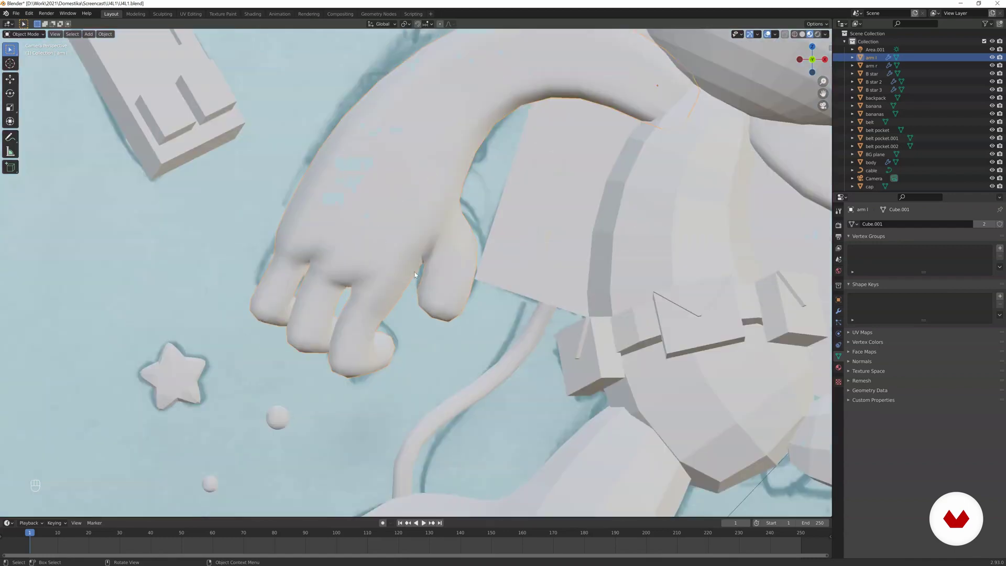
scroll(456, 222, down, 5)
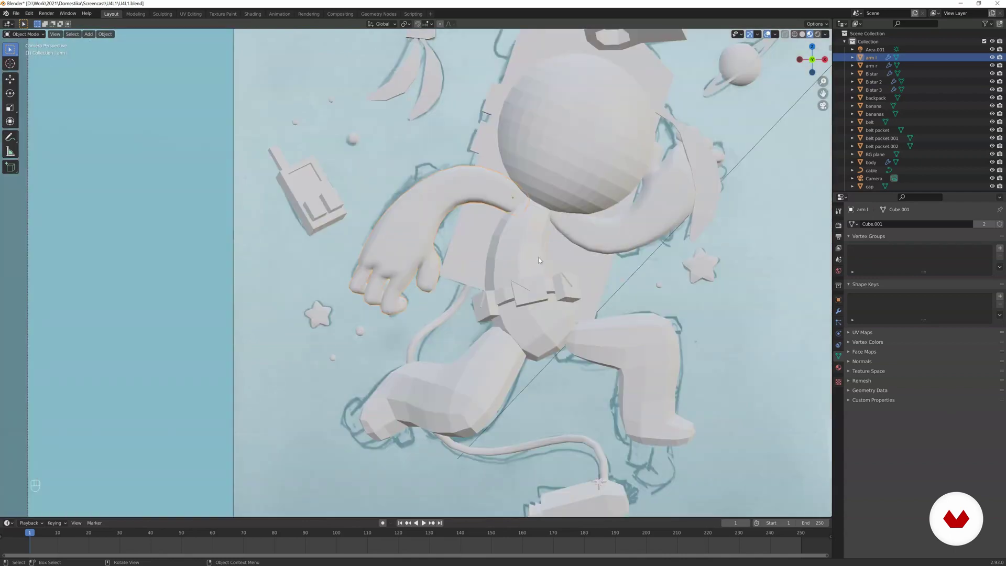
scroll(344, 273, up, 3)
shift+middle_drag(375, 248, 422, 222)
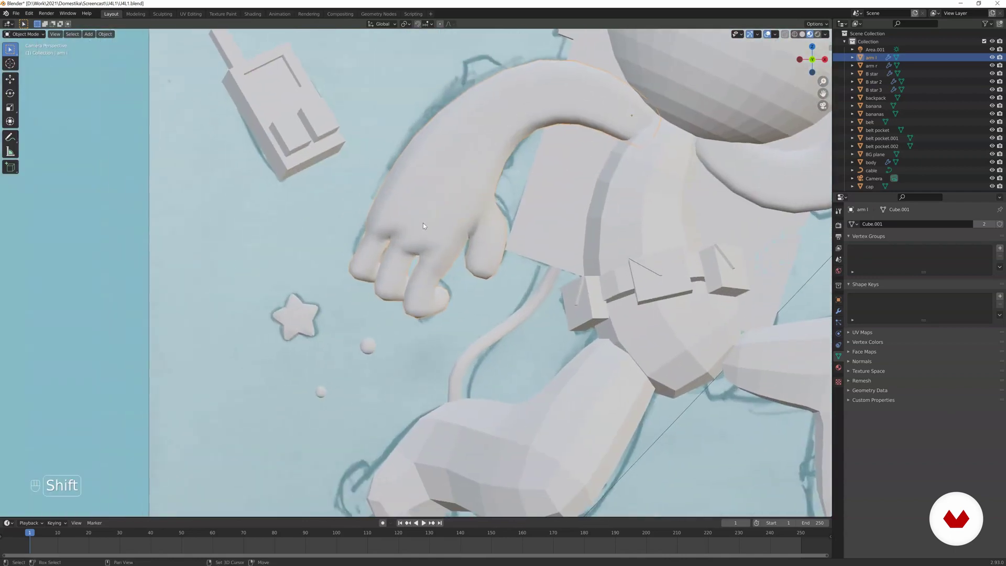
scroll(387, 242, up, 2)
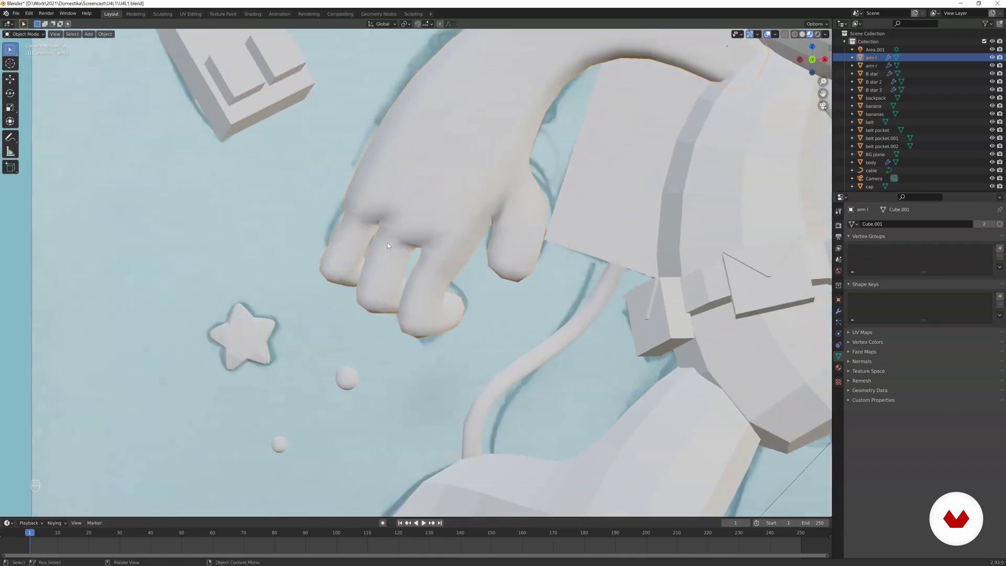
scroll(387, 242, up, 2)
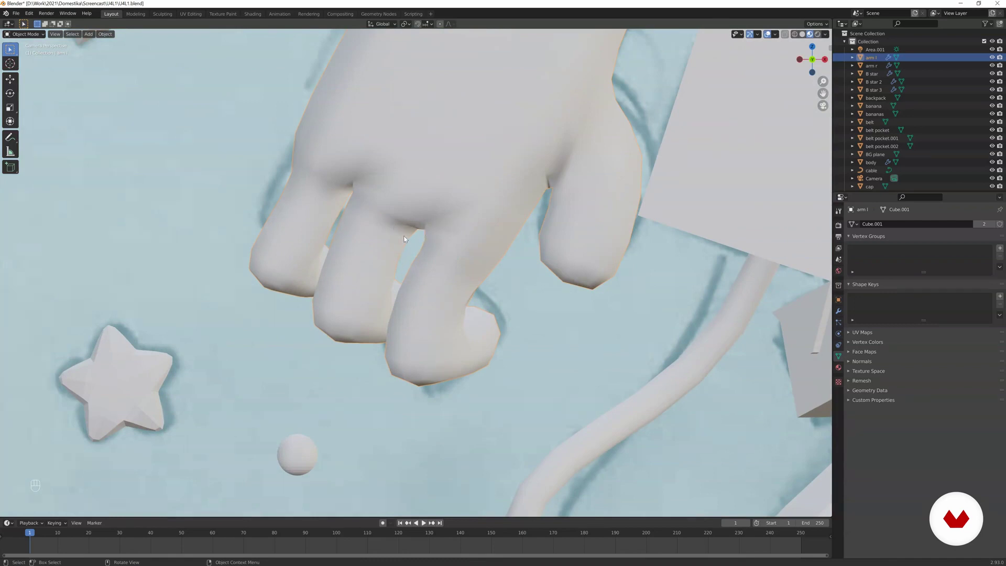
In Edit Mode, circle-select the vertices in the gap between the outermost and middle fingers and scale them closer together.
key(Tab)
middle_drag(404, 232, 425, 234)
scroll(367, 246, up, 7)
shift+middle_drag(293, 267, 403, 244)
scroll(372, 224, up, 4)
scroll(373, 224, down, 1)
scroll(393, 233, up, 2)
key(z)
key(KP_0)
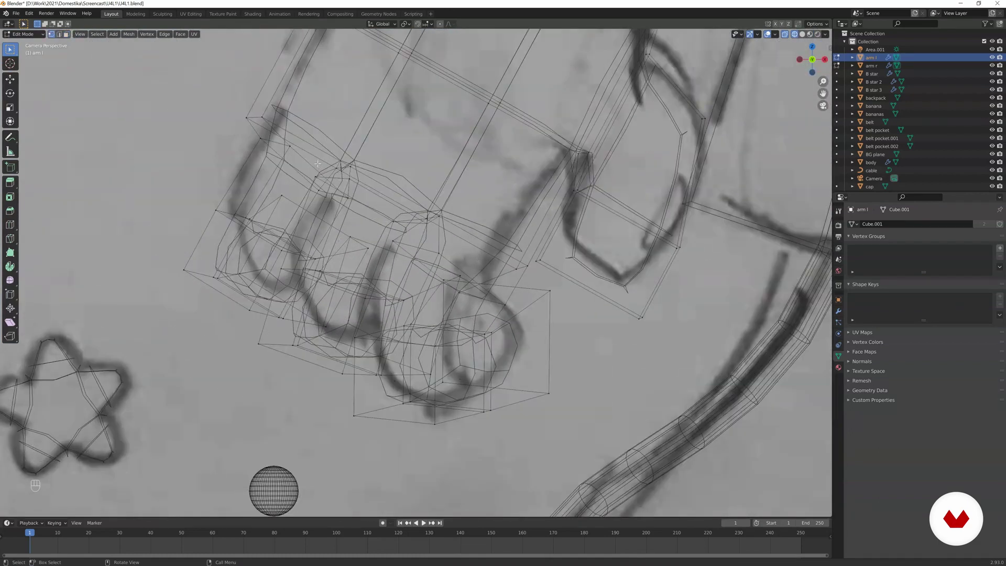
shift+click(341, 171)
key(ctrl+z)
key(a)
key(c)
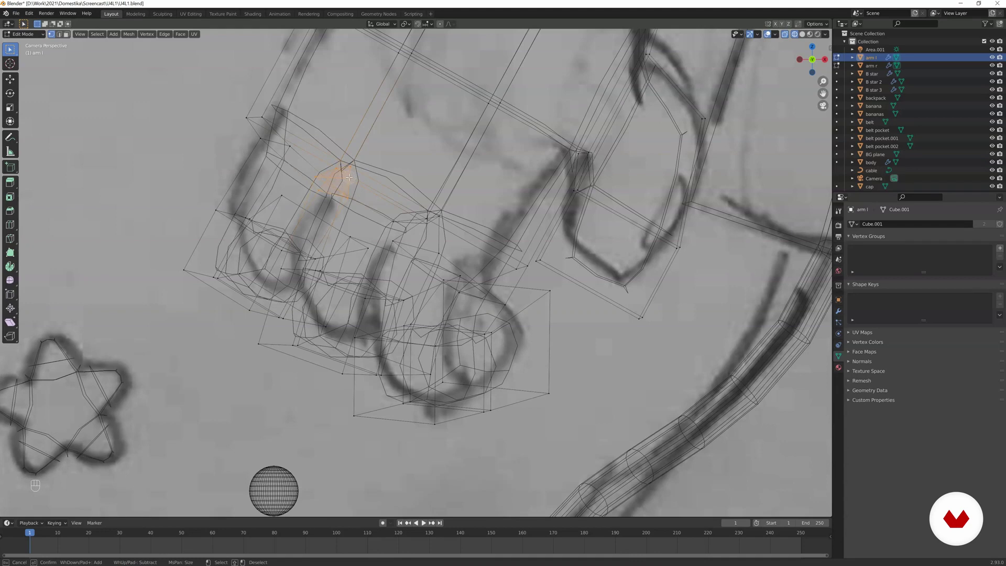
right_click(343, 176)
key(s)
click(370, 162)
With material preview shading on, scale the selected finger-gap vertices once more and move them to refine the crease.
key(z)
key(s)
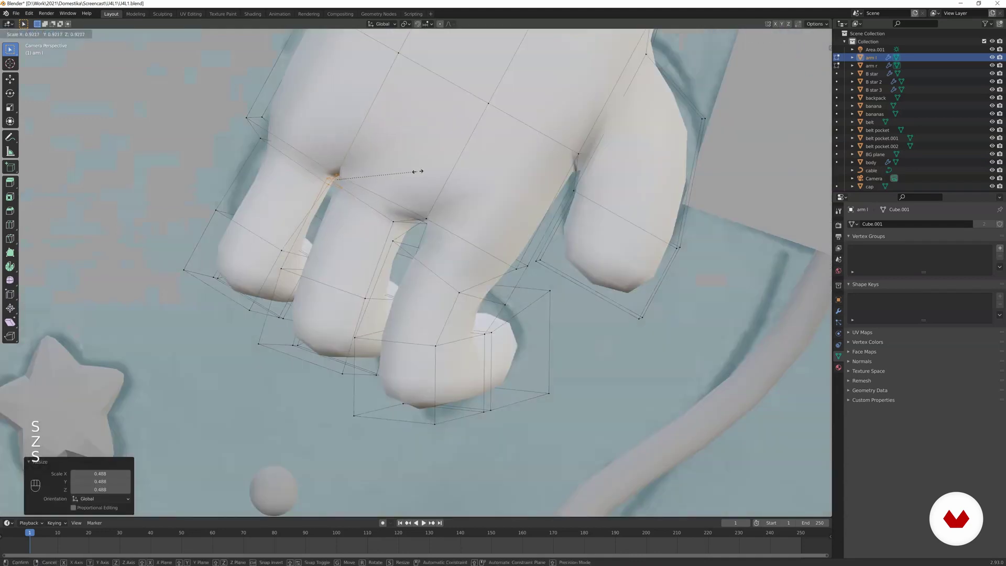
click(446, 154)
key(g)
key(z)
click(441, 210)
Select the vertices between the middle finger and the one nearest the thumb, scale them to 0.372, reposition them, and return to Object Mode.
key(shift+z)
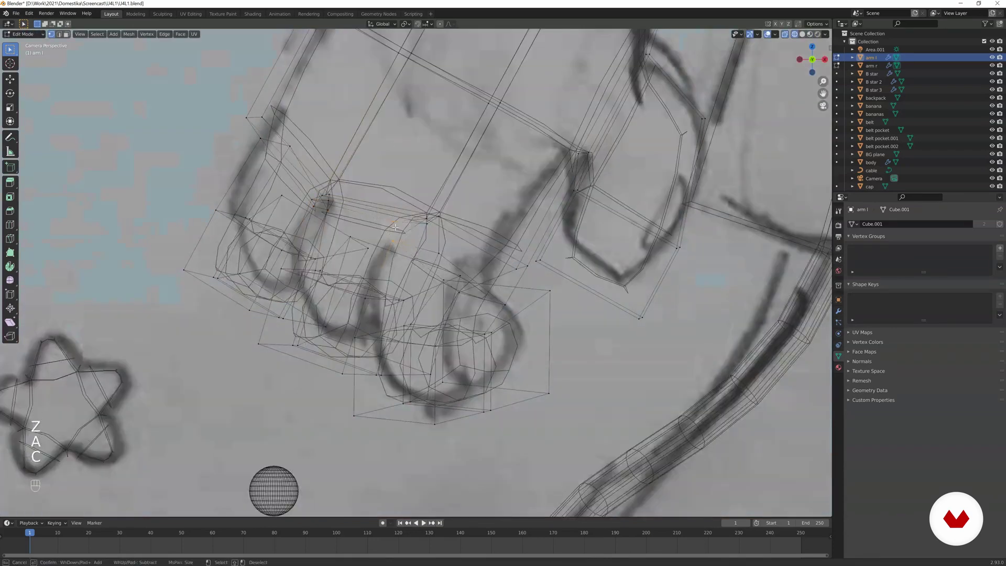
key(s)
key(z)
click(430, 233)
key(g)
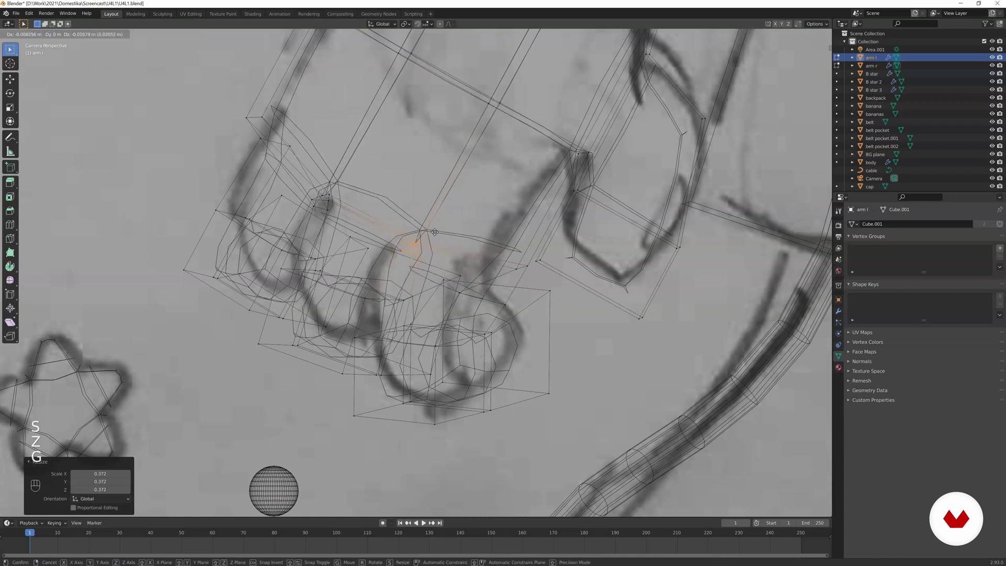
click(434, 234)
key(z)
click(434, 276)
key(Tab)
key(KP_0)
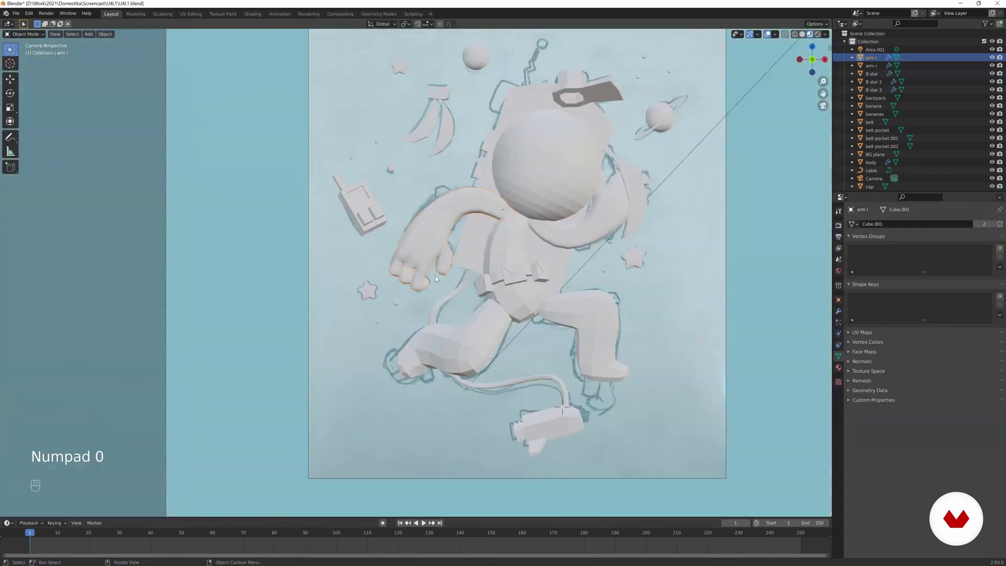
Select the old right arm object and delete it.
drag(577, 233, 591, 221)
mouse_move(590, 222)
middle_down()
mouse_move(479, 222)
mouse_move(431, 198)
mouse_move(442, 179)
mouse_move(493, 194)
mouse_move(561, 155)
mouse_move(507, 200)
middle_up()
scroll(468, 220, up, 7)
scroll(555, 147, down, 5)
click(511, 210)
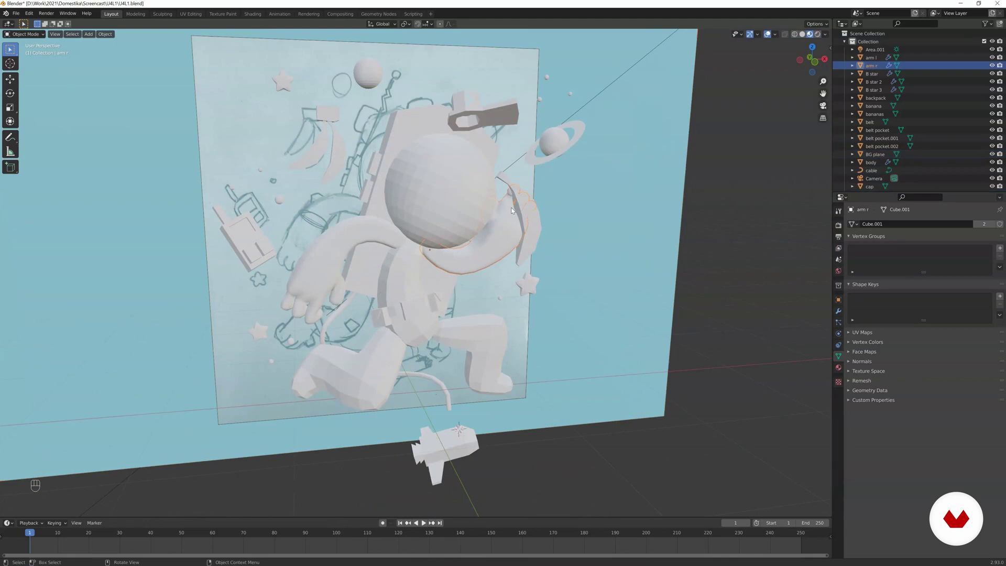
key(x)
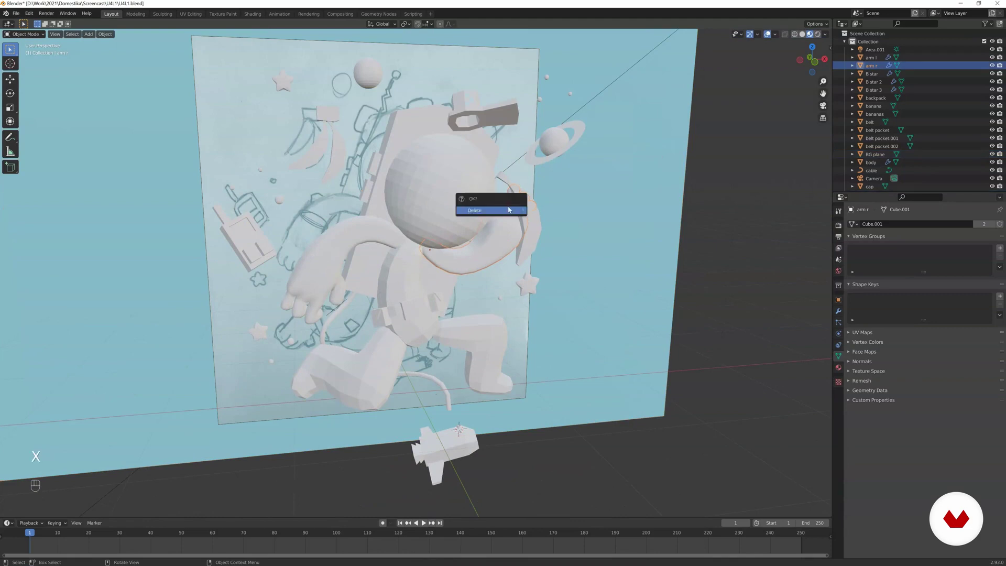
click(514, 212)
Duplicate the finished left arm onto the torso's opposite side in camera view and mirror the copy by scaling X to -1.
click(358, 225)
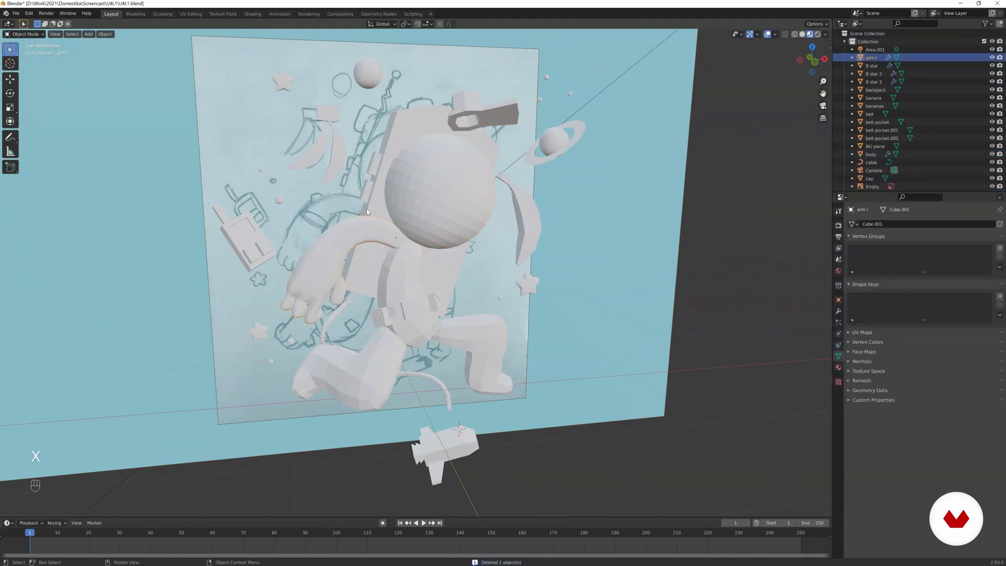
key(KP_0)
scroll(457, 227, up, 3)
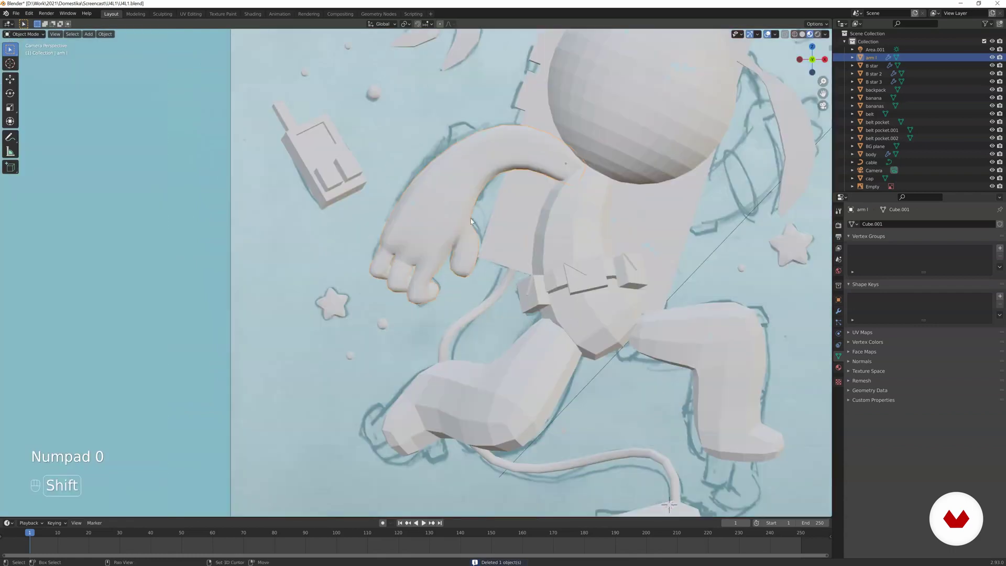
shift+middle_drag(457, 227, 385, 252)
key(shift+d)
click(592, 249)
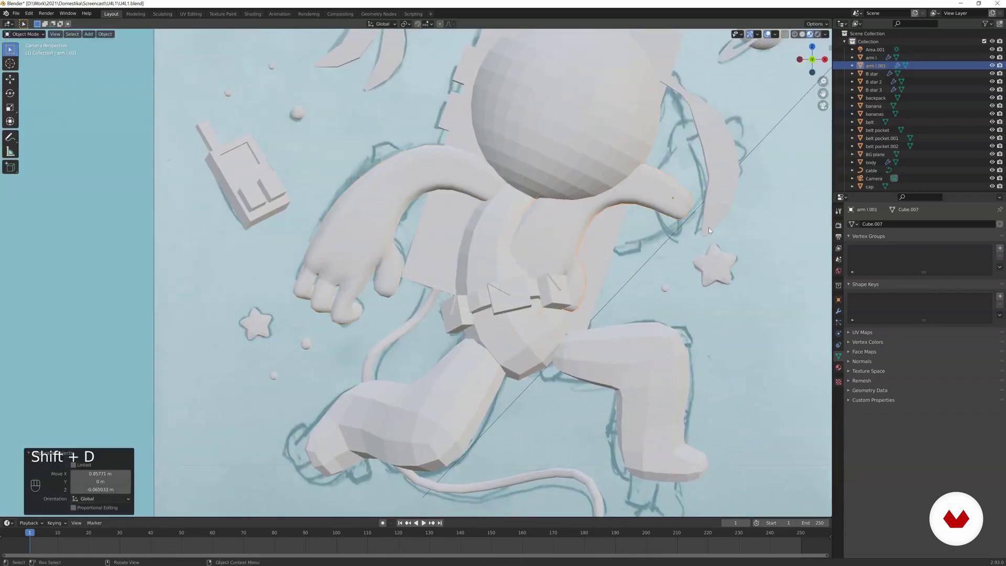
text(sx)
text(-1)
key(Return)
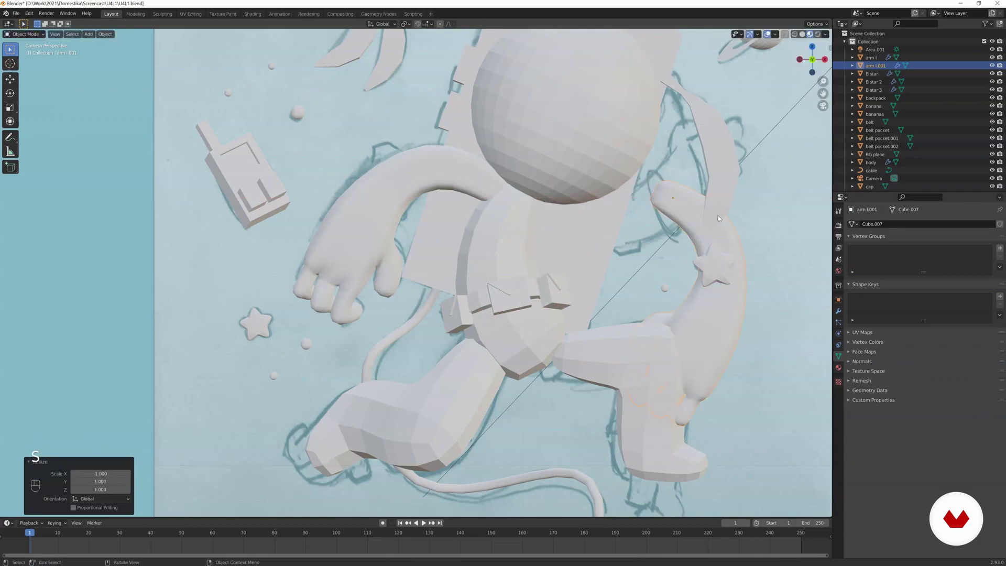
key(r)
right_click(684, 150)
key(r)
key(s)
key(x)
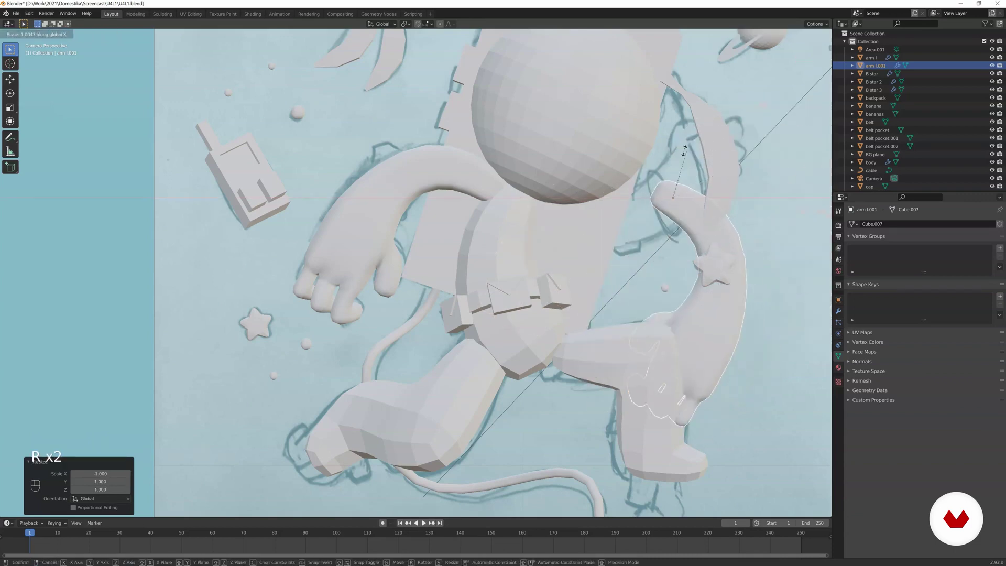
right_click(749, 208)
scroll(676, 171, down, 4)
key(r)
key(s)
key(x)
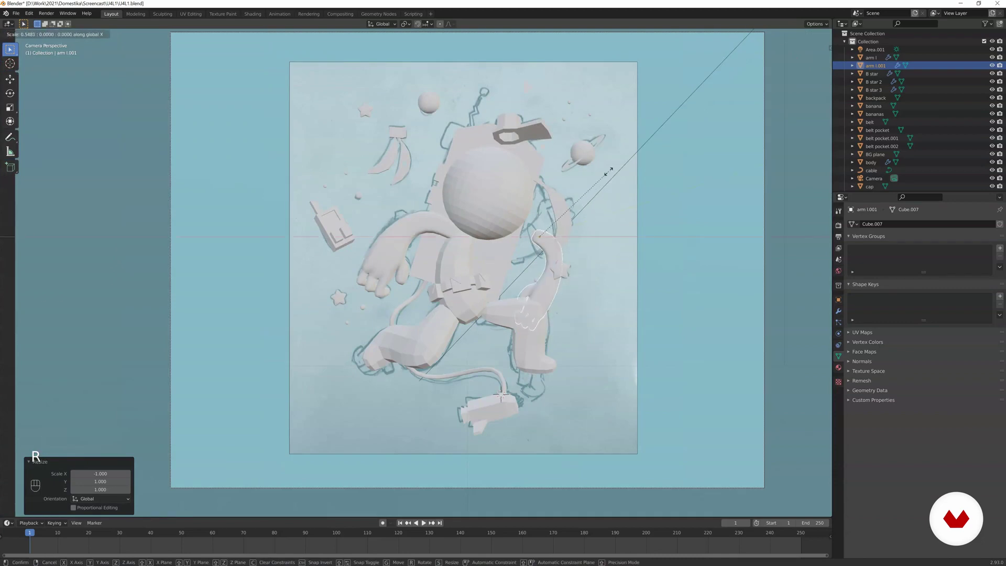
right_click(675, 188)
Rotate the mirrored arm so its hand points up beside the head, and move its shoulder end to the torso.
scroll(691, 175, up, 3)
shift+middle_drag(724, 151, 634, 173)
key(r)
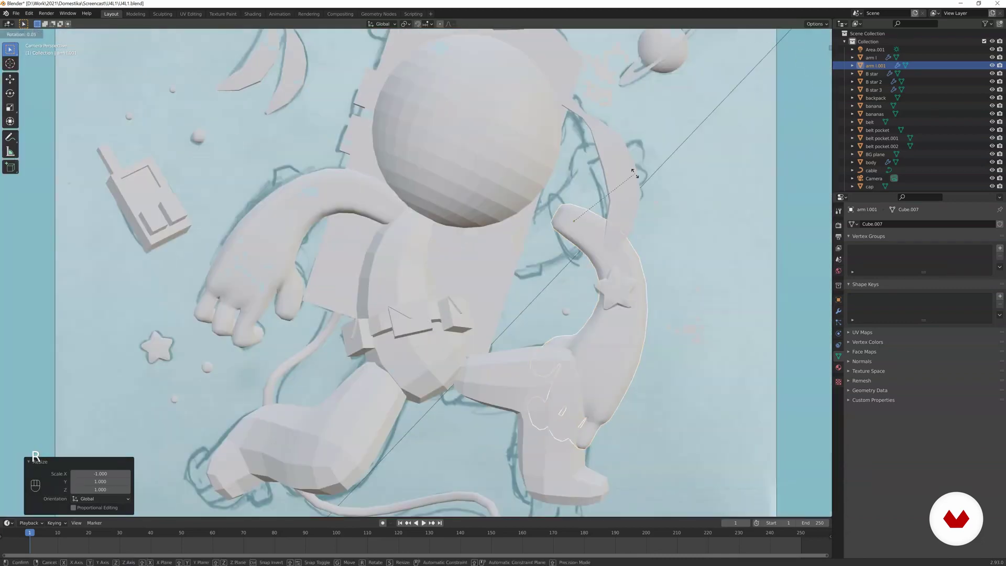
middle_click(631, 176)
click(493, 253)
key(r)
click(643, 254)
key(g)
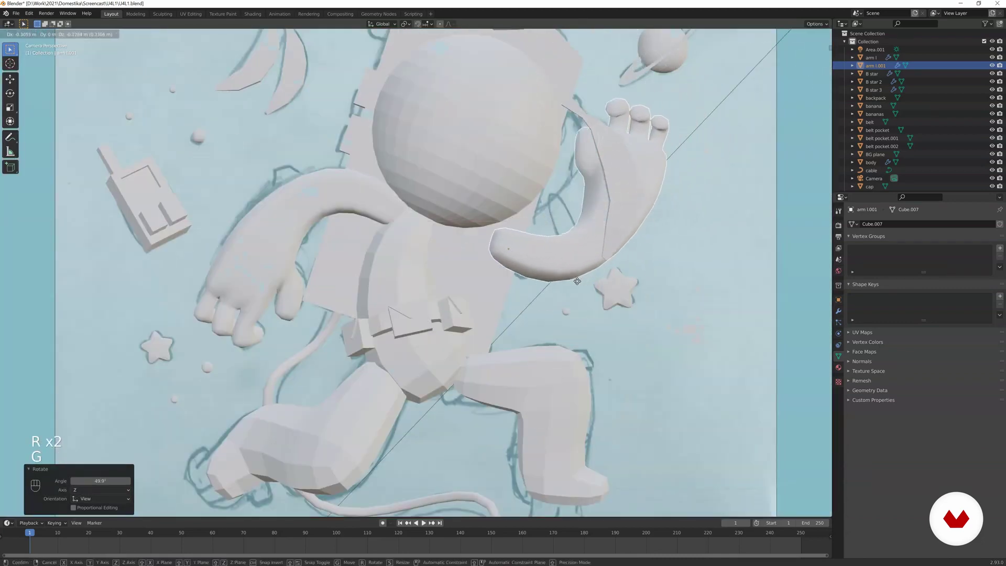
click(648, 221)
In wireframe shading, fine-tune the mirrored arm's position and rotation to match the sketched raised arm.
key(z)
click(570, 205)
key(g)
key(r)
click(669, 181)
key(g)
click(650, 169)
key(g)
click(642, 170)
In Edit Mode, move, scale and rotate the mirrored arm's shoulder end face to fit the sketched shoulder, then return to shaded Object Mode.
scroll(534, 159, up, 2)
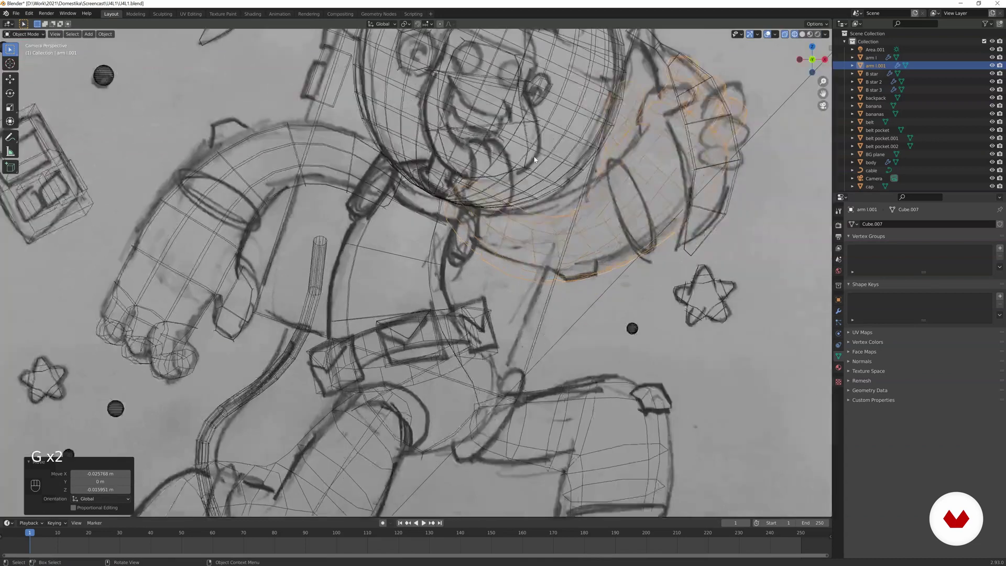
key(Tab)
scroll(470, 177, up, 1)
key(3)
click(467, 159)
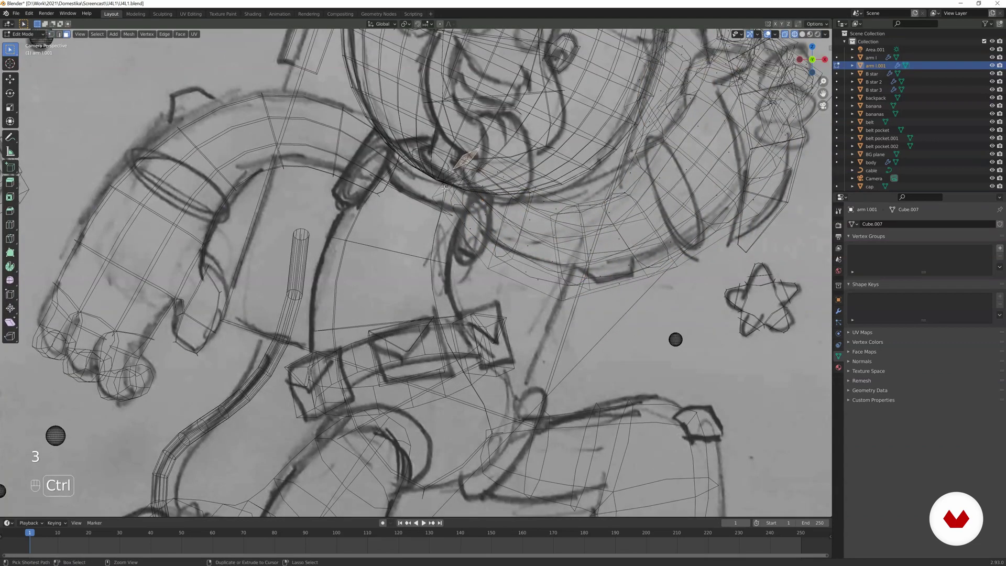
ctrl+click(439, 192)
key(g)
click(540, 191)
key(s)
click(516, 192)
key(r)
click(498, 181)
key(g)
click(482, 165)
key(Tab)
key(z)
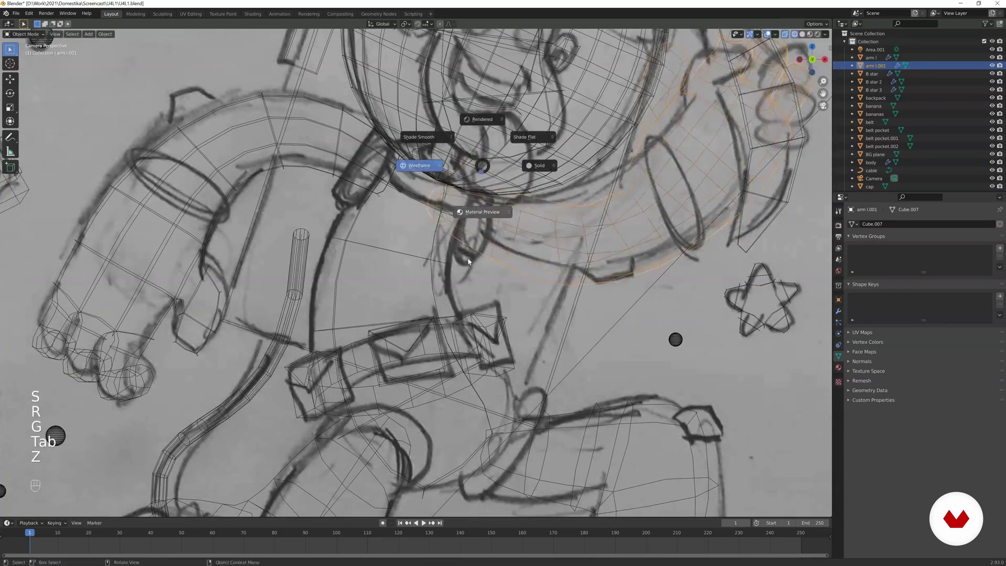
click(428, 136)
In quad view, rotate the raised arm in the side view and about global Z so it stands upright beside the helmet.
key(KP_0)
key(ctrl+alt+q)
scroll(666, 345, up, 3)
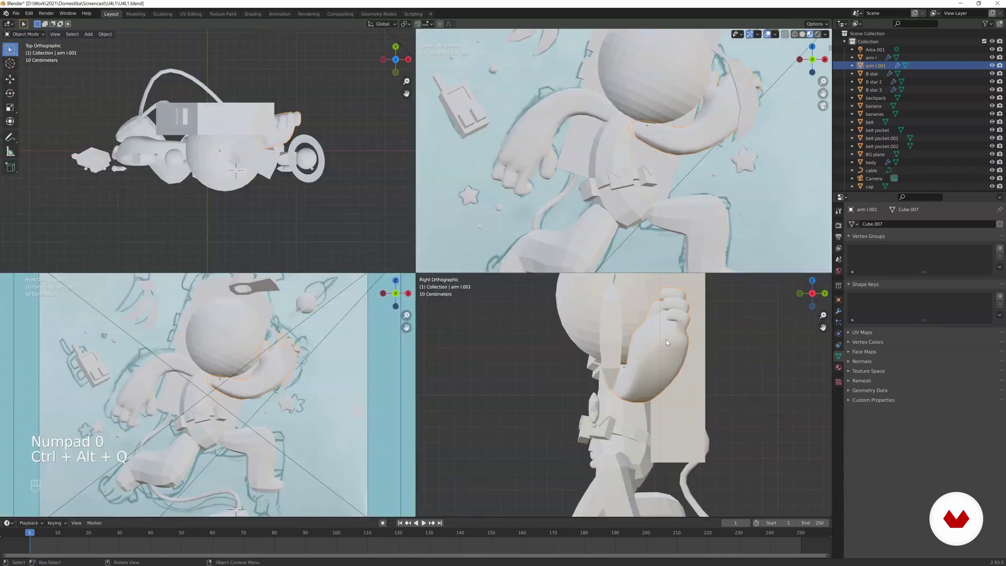
key(r)
click(682, 301)
key(r)
key(z)
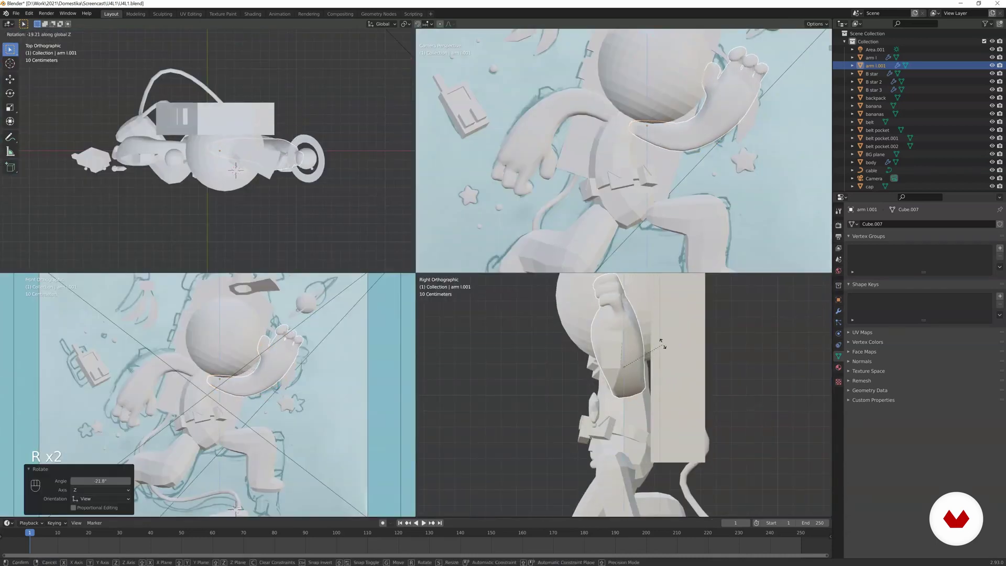
click(663, 345)
key(ctrl+alt+q)
key(r)
key(r)
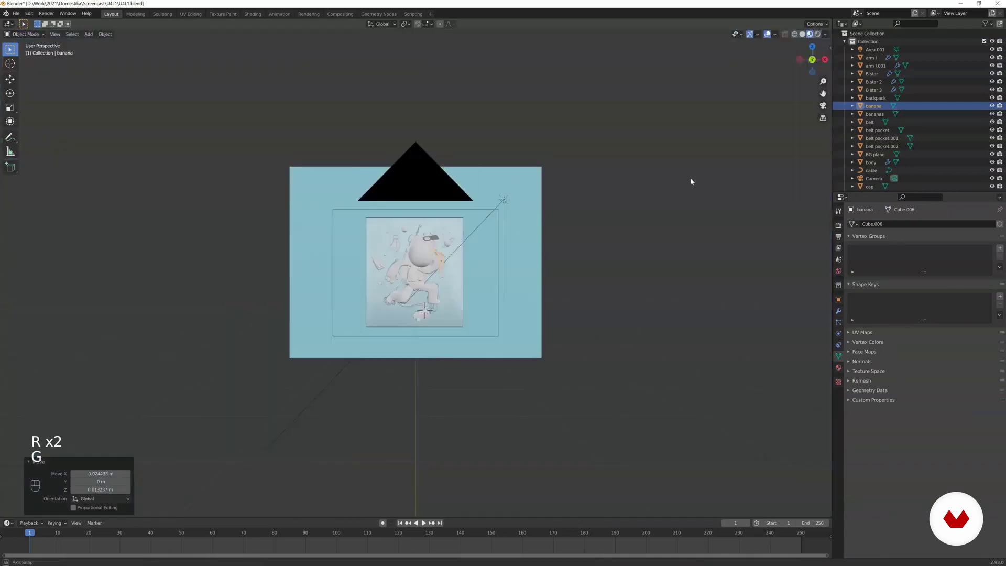
Move the banana in depth along the Y axis toward the raised hand.
middle_drag(690, 178, 524, 206)
scroll(584, 176, up, 9)
key(g)
key(y)
click(590, 167)
key(KP_0)
In the raised arm's mesh, select the thumb's end and move and rotate it to fold in over the palm.
scroll(542, 173, up, 1)
click(545, 177)
key(Tab)
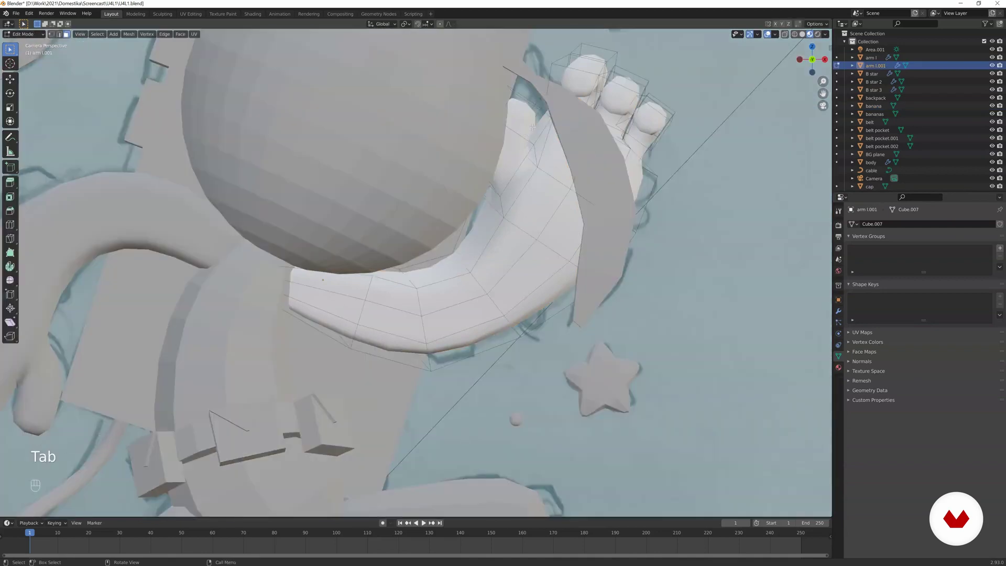
key(z)
alt+click(542, 118)
key(g)
click(583, 131)
key(r)
click(579, 149)
key(g)
click(523, 133)
key(Tab)
key(z)
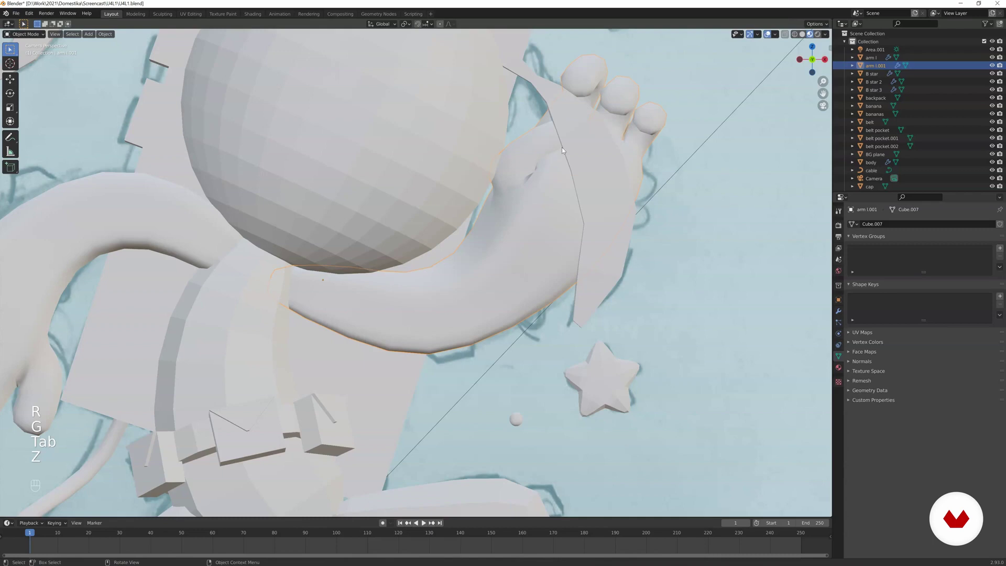
Reposition the raised hand's folded thumb tip in several small moves across the palm, toward the banana.
key(Tab)
key(g)
click(566, 137)
key(g)
click(580, 105)
key(g)
click(589, 109)
key(g)
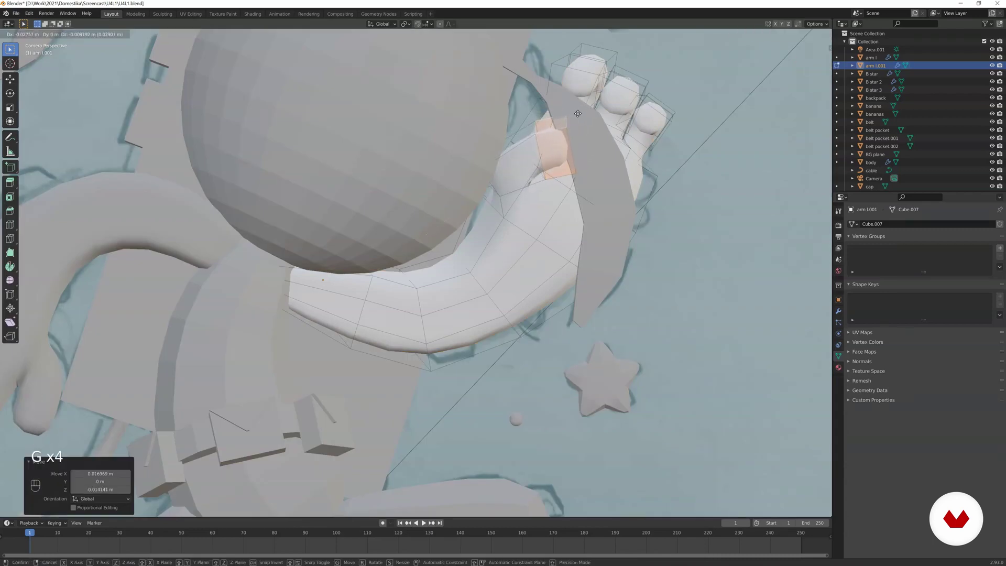
click(577, 118)
key(Tab)
Circle-select the raised hand's three fingers in wireframe, and try to rotate and lower them toward the sketched fingers.
key(Tab)
key(z)
key(3)
key(alt+a)
shift+middle_drag(514, 418, 475, 514)
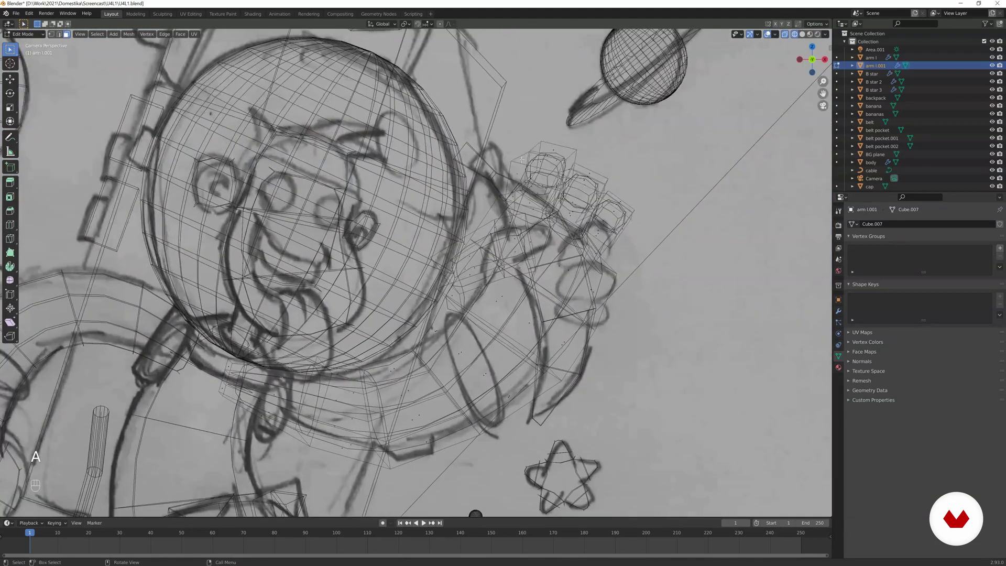
scroll(533, 158, up, 2)
key(c)
mouse_move(580, 185)
mouse_down()
mouse_move(564, 199)
mouse_move(577, 139)
mouse_move(621, 210)
mouse_move(581, 164)
mouse_up()
right_click(582, 164)
key(z)
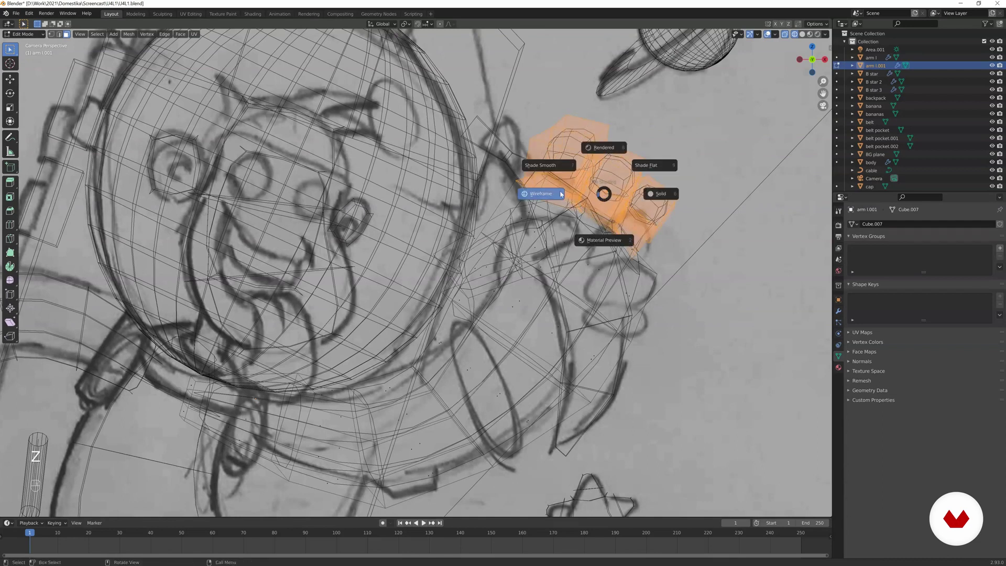
click(605, 253)
key(r)
click(661, 267)
key(g)
click(676, 296)
From a side perspective, try to shift the raised hand's fingers in depth.
middle_drag(644, 281, 561, 267)
scroll(561, 267, up, 10)
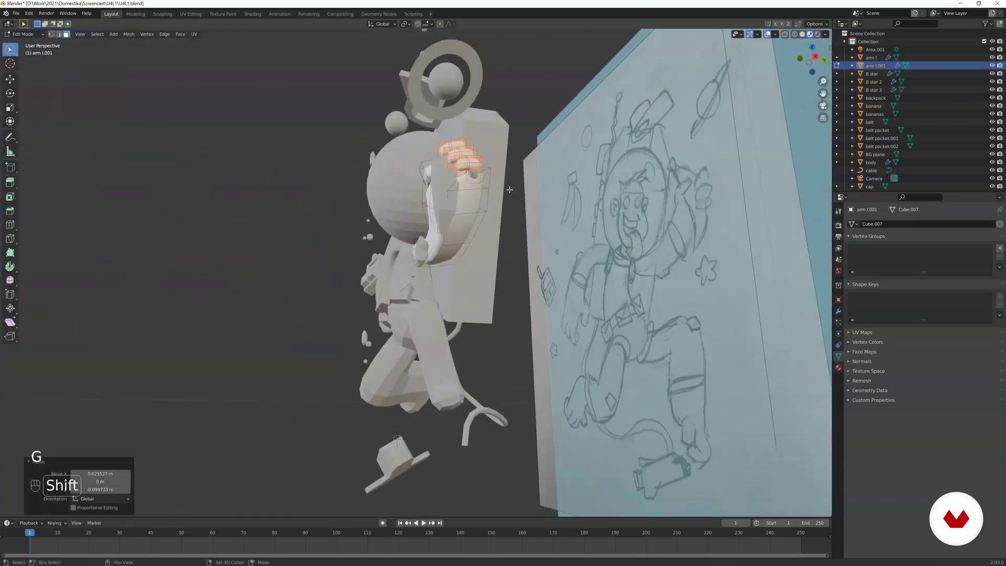
key(ctrl+z)
alt+shift+click(512, 200)
key(ctrl+z)
key(g)
click(470, 181)
middle_drag(470, 181, 530, 206)
key(g)
click(611, 228)
Try to rotate and reposition the raised hand's fingers so they curl over the palm.
key(r)
click(624, 229)
key(g)
click(525, 193)
key(r)
click(508, 112)
key(r)
click(503, 123)
middle_drag(503, 124, 589, 171)
Undo the finger moves and rotations on the raised hand and return to Object Mode.
key(ctrl+z)
key(ctrl+z)
key(ctrl+z)
key(ctrl+z)
key(ctrl+z)
key(ctrl+z)
key(ctrl+z)
key(ctrl+z)
key(ctrl+z)
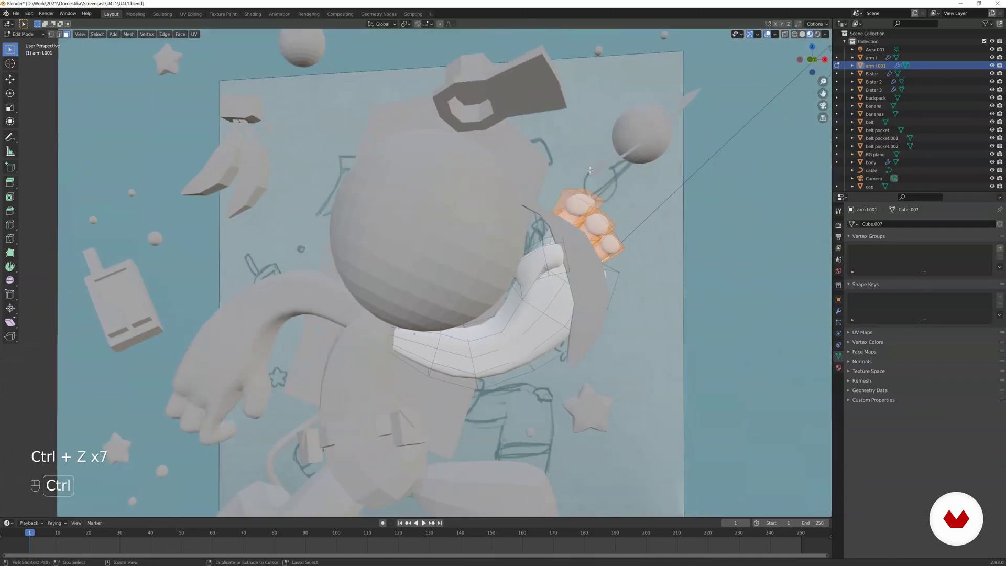
key(Tab)
key(KP_0)
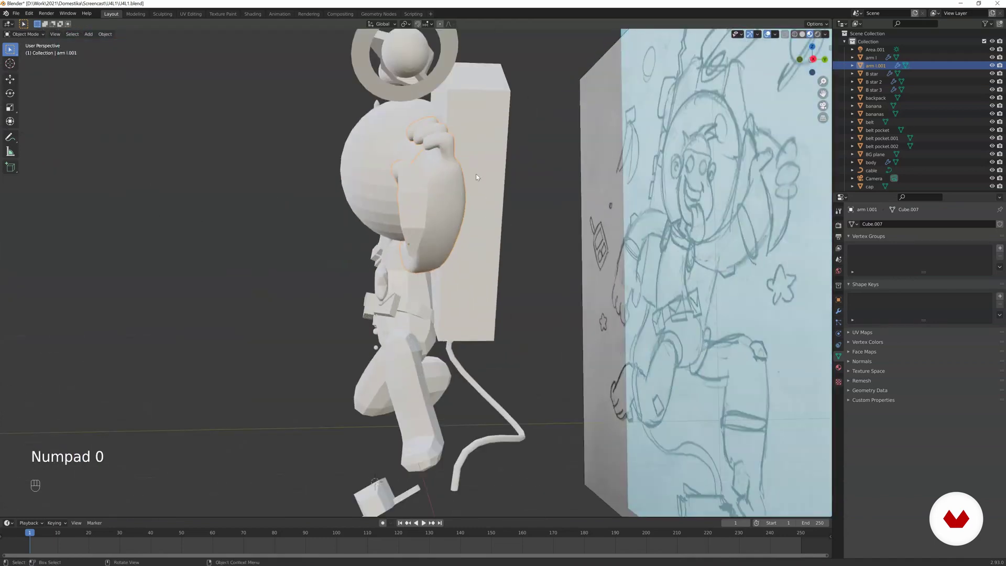
Pick one face on each of the raised hand's three fingers, grow the selection over the fingers, and move them.
key(Tab)
scroll(483, 216, up, 2)
shift+middle_drag(483, 168, 534, 183)
key(3)
click(569, 218)
shift+click(543, 200)
shift+click(512, 182)
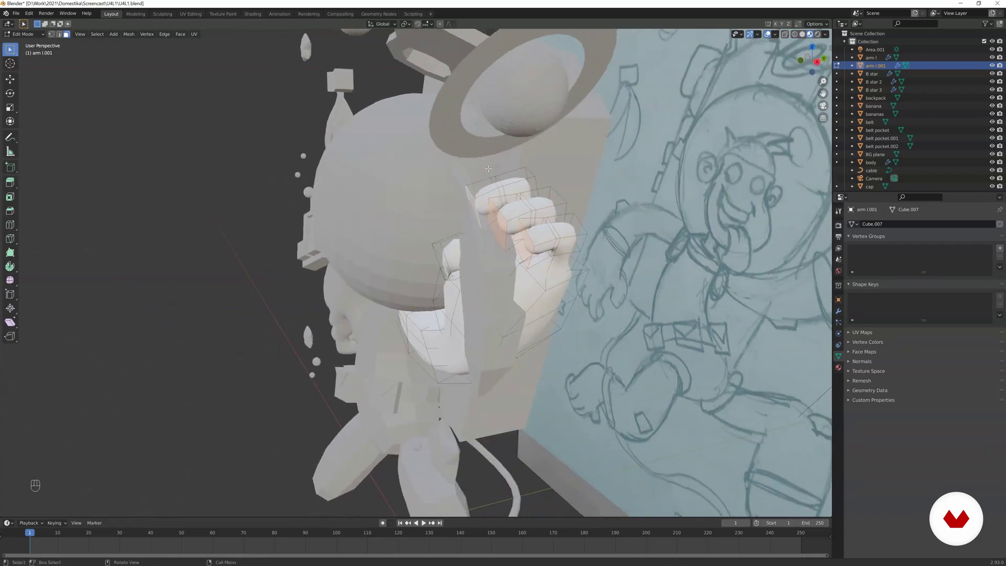
key(ctrl+KP_Add)
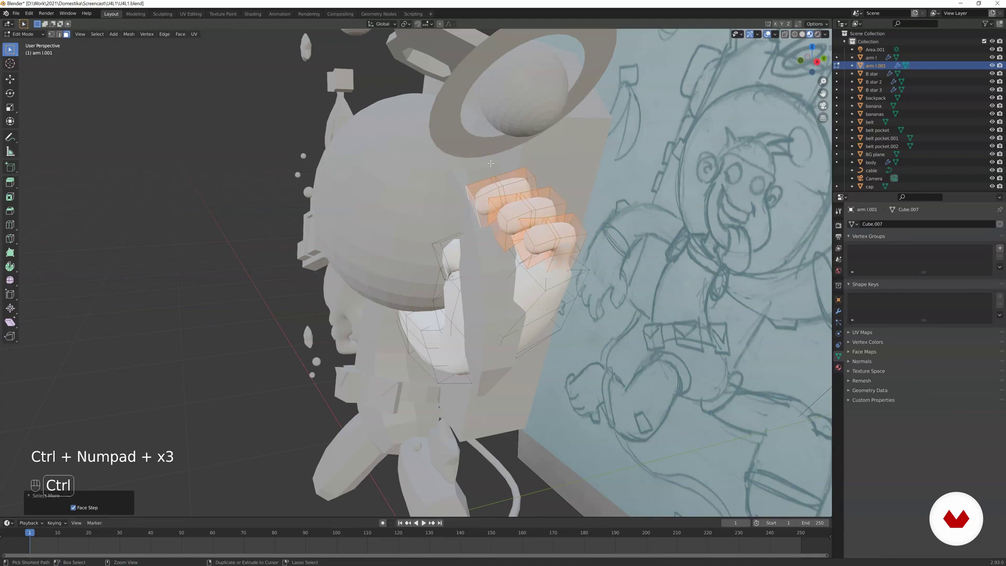
middle_drag(490, 164, 461, 156)
key(g)
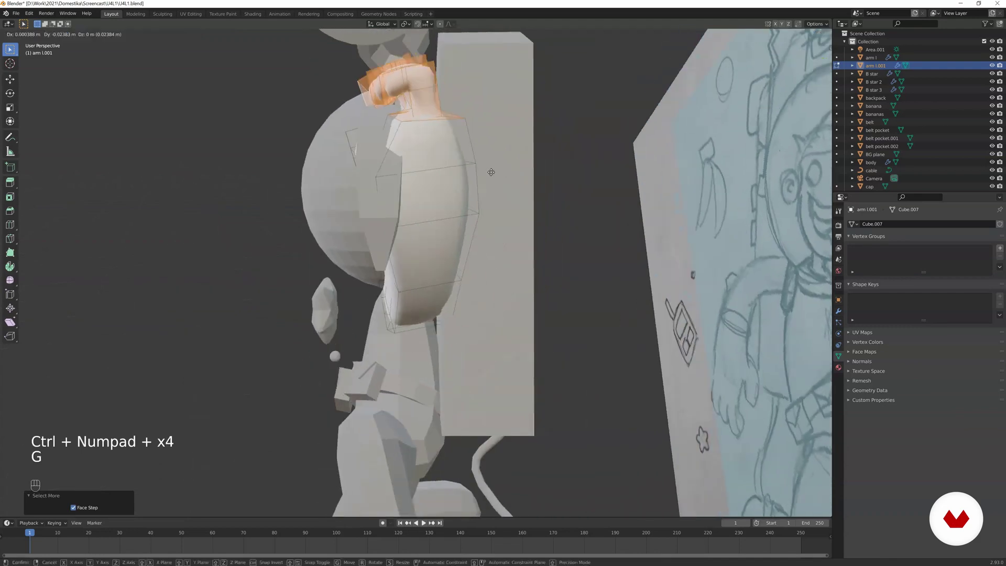
click(495, 152)
Rotate the selected fingers forward at the knuckles and adjust their position from the side and front.
key(r)
click(497, 148)
key(r)
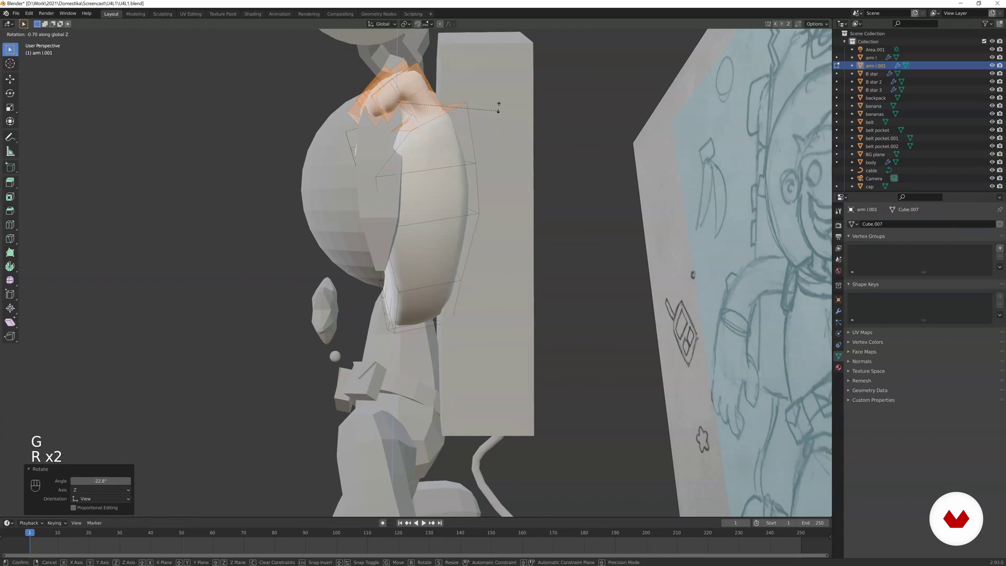
click(494, 83)
key(g)
click(495, 85)
middle_drag(495, 85, 575, 124)
key(g)
click(562, 131)
Select the ends of the three fingers, and move and rotate them to curl toward the palm.
middle_drag(589, 205, 566, 211)
click(565, 210)
middle_drag(507, 188, 644, 225)
key(ctrl+z)
key(ctrl+KP_Add)
key(g)
click(515, 177)
key(r)
click(647, 227)
key(g)
click(608, 217)
key(Tab)
Check the raised arm against the sketch in wireframe camera view and rotate the whole arm to match it.
key(KP_0)
key(z)
click(480, 252)
key(Tab)
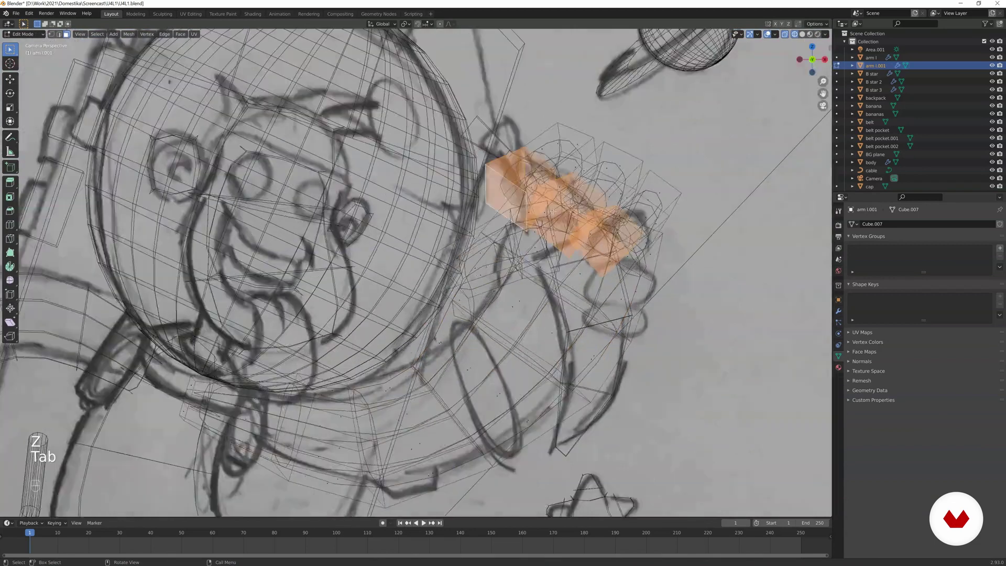
scroll(553, 212, down, 2)
key(Tab)
key(r)
click(573, 225)
key(z)
click(577, 278)
Select the banana, and rotate and move it in camera view so it sits in the raised hand's grip.
click(578, 279)
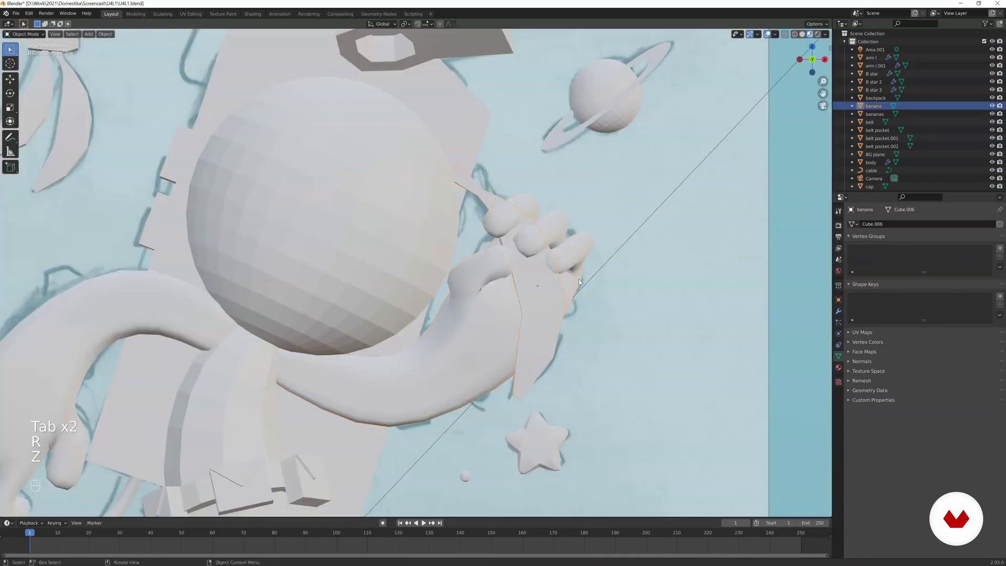
key(r)
click(602, 255)
key(g)
click(604, 254)
key(r)
click(602, 273)
key(g)
click(574, 261)
From an angled perspective, rotate and move the banana further so it fits between the curled fingers and palm.
key(Tab)
key(Tab)
middle_drag(573, 259, 561, 205)
scroll(505, 230, up, 10)
key(r)
click(505, 240)
key(g)
click(503, 231)
Open the raised arm's mesh for editing and move the selected finger ends against the banana.
click(561, 206)
key(Tab)
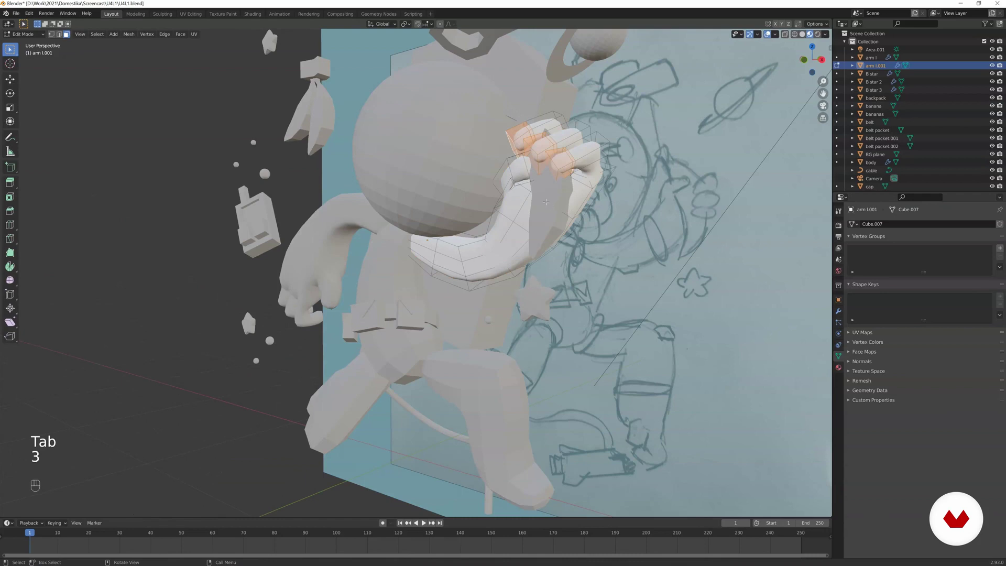
mouse_move(549, 187)
middle_down()
mouse_move(531, 184)
mouse_move(596, 182)
mouse_move(564, 188)
middle_up()
key(g)
key(Tab)
key(Tab)
Select an edge loop on the finger nearest the banana's tip and move it to refine the curl.
scroll(610, 190, up, 2)
key(2)
shift+middle_drag(532, 66, 558, 191)
alt+click(538, 125)
key(g)
click(554, 104)
Select a face on the same finger, grow the selection and reposition it, then return to the object in camera view.
key(3)
click(544, 99)
key(ctrl+KP_Add)
key(g)
click(539, 105)
key(g)
click(580, 113)
key(Tab)
scroll(558, 199, down, 8)
key(KP_0)
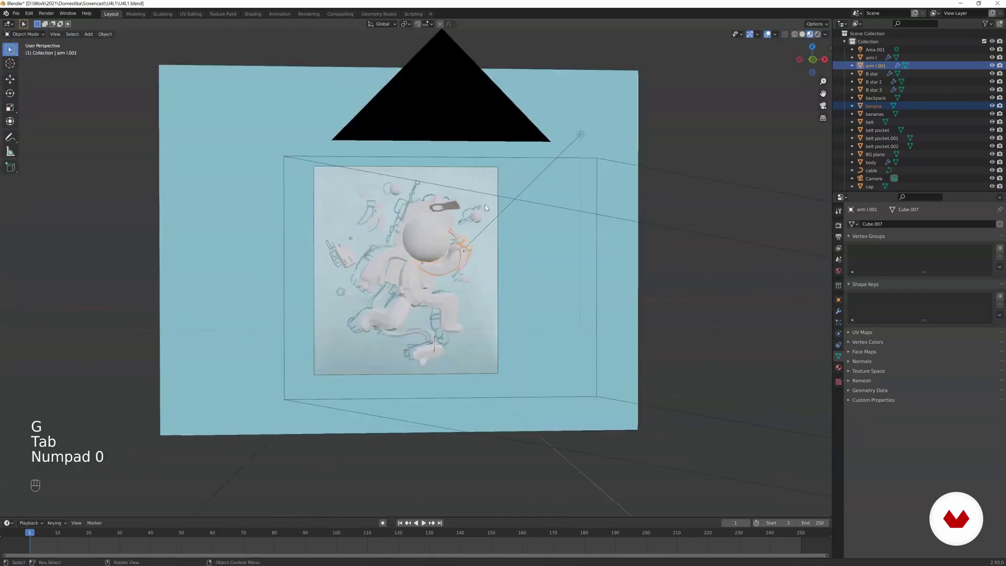
Rename the raised arm object to "arm r".
click(261, 305)
click(381, 334)
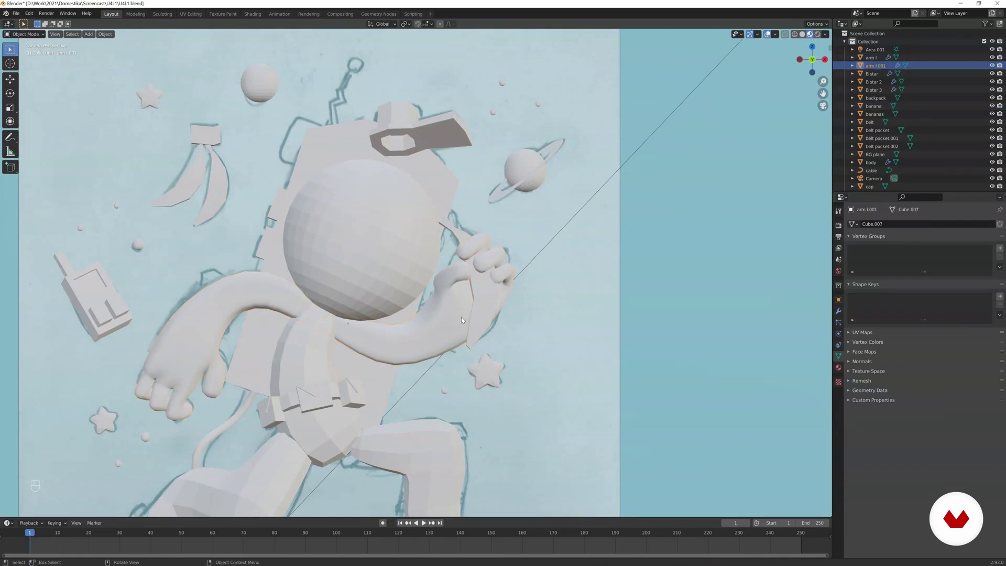
double_click(876, 66)
text(arm r)
key(Return)
Select the lowered arm and check its wrist and shoulder bands against the sketch in wireframe.
key(w)
click(312, 253)
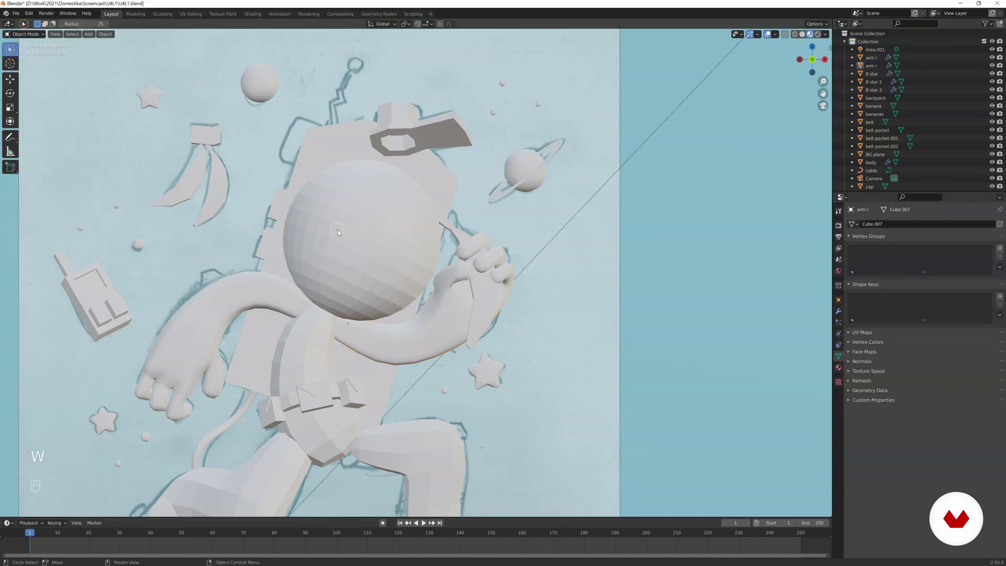
key(w)
click(281, 287)
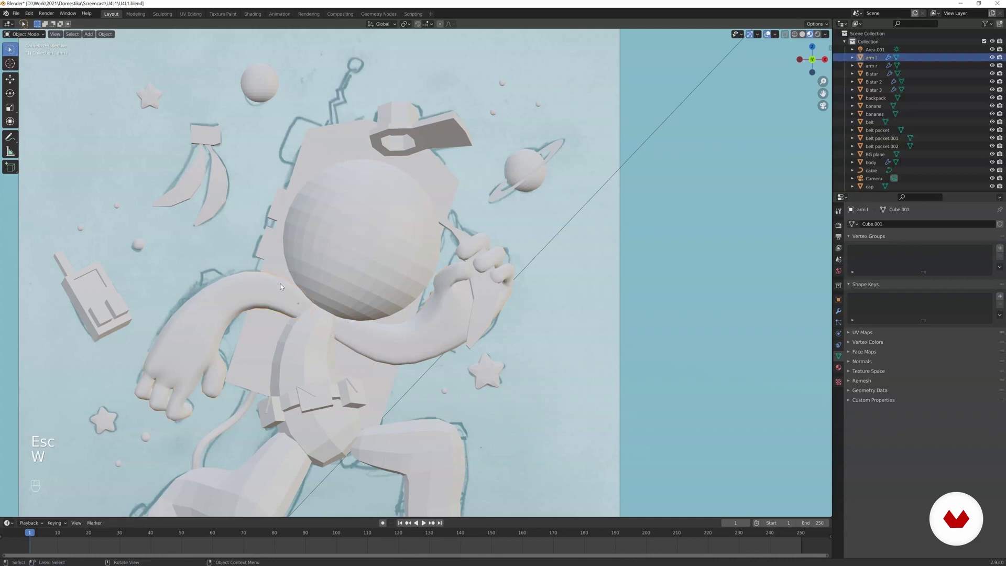
shift+middle_drag(288, 268, 351, 244)
key(z)
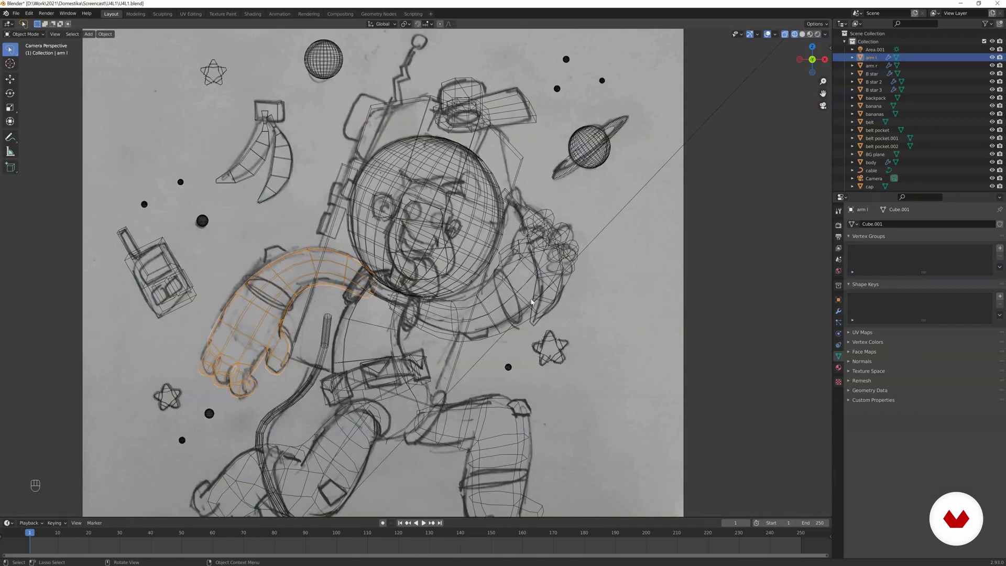
key(z)
key(shift+z)
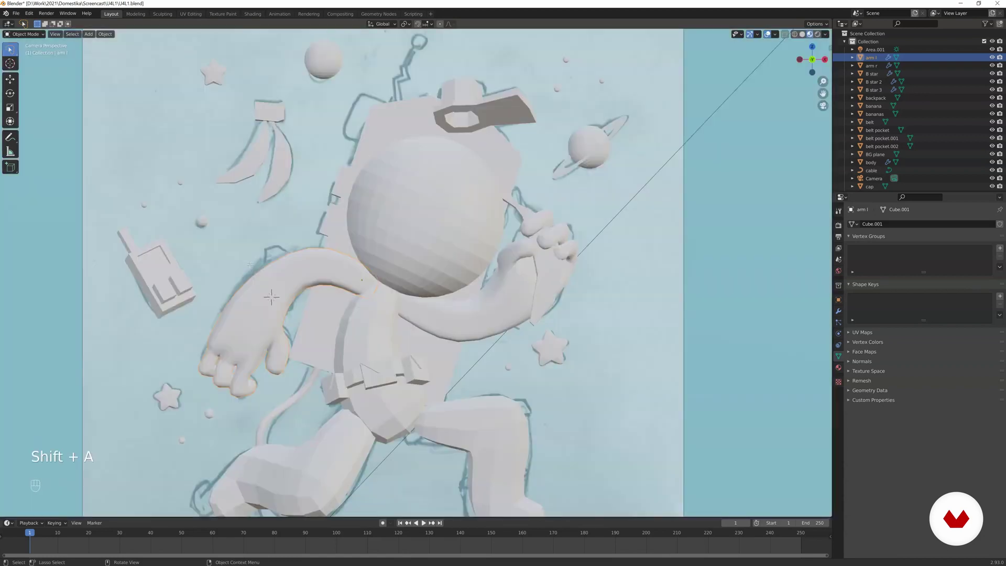
Place the 3D cursor on the lowered arm's wrist and add a 2 m cube inside the arm's mesh.
key(Tab)
shift+right_drag(271, 297, 265, 297)
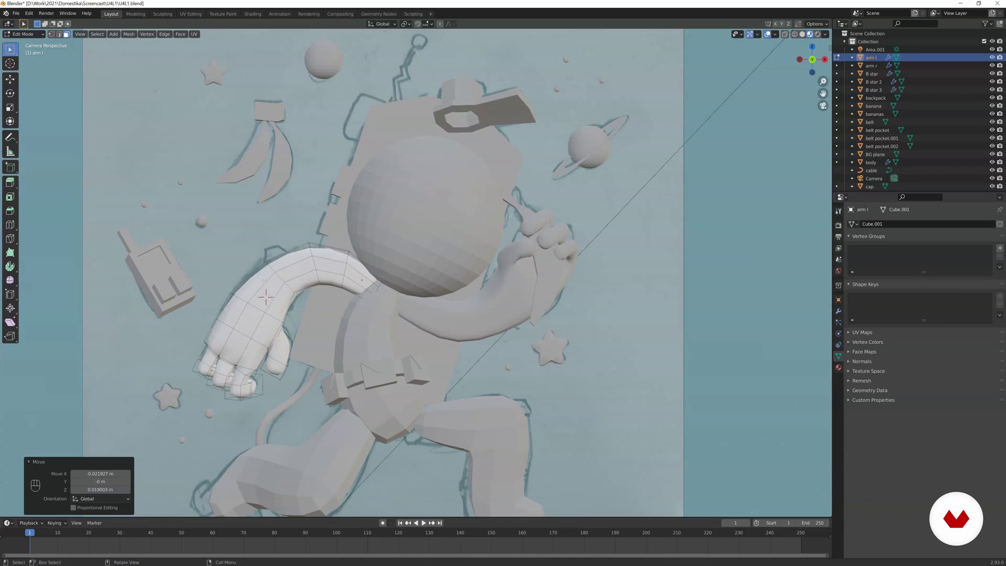
key(shift+a)
click(264, 283)
Scale the cube along X to about 0.26 and add a single centred loop cut.
middle_drag(403, 223, 469, 234)
scroll(386, 227, up, 4)
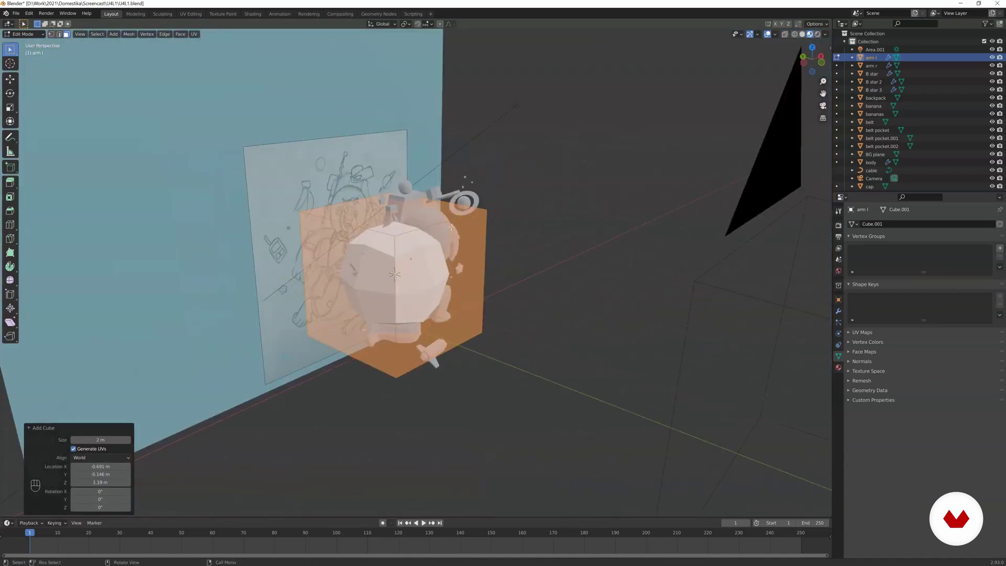
middle_drag(453, 184, 420, 225)
key(s)
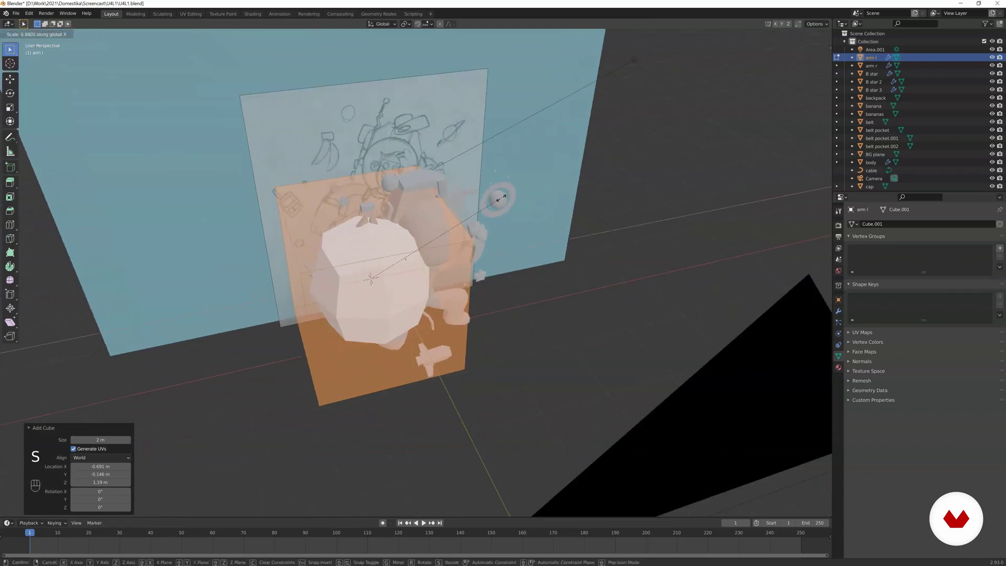
key(x)
click(397, 245)
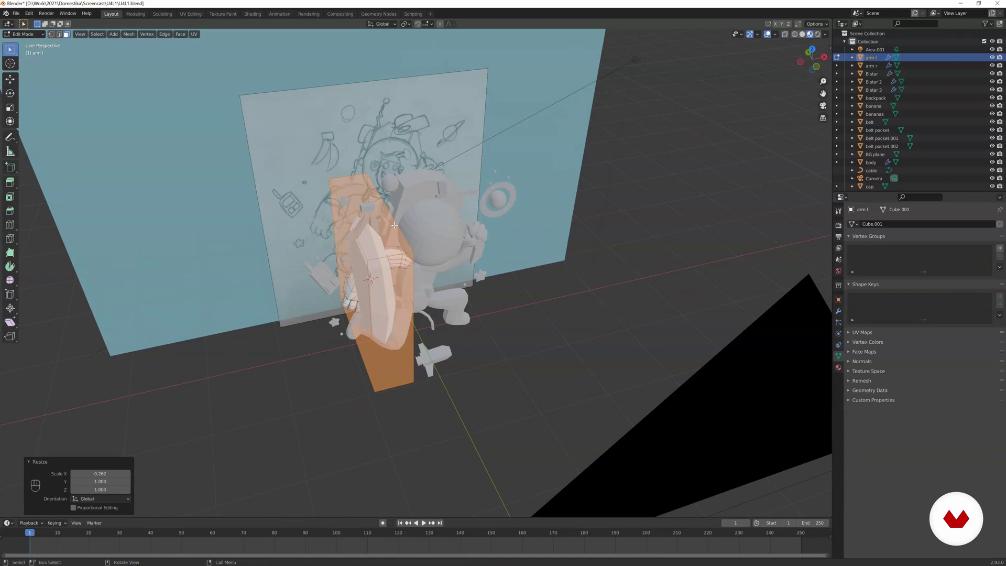
key(ctrl+r)
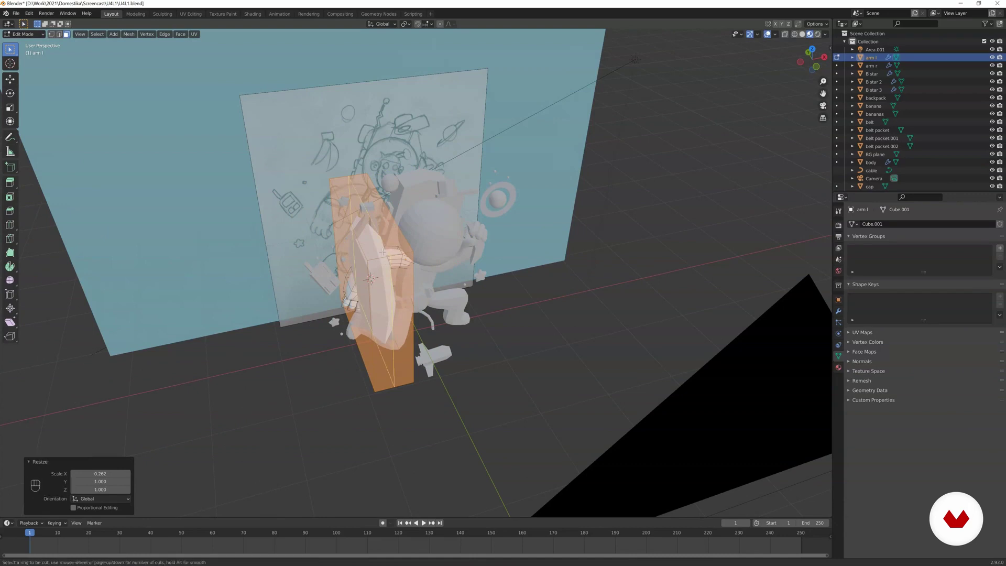
click(383, 252)
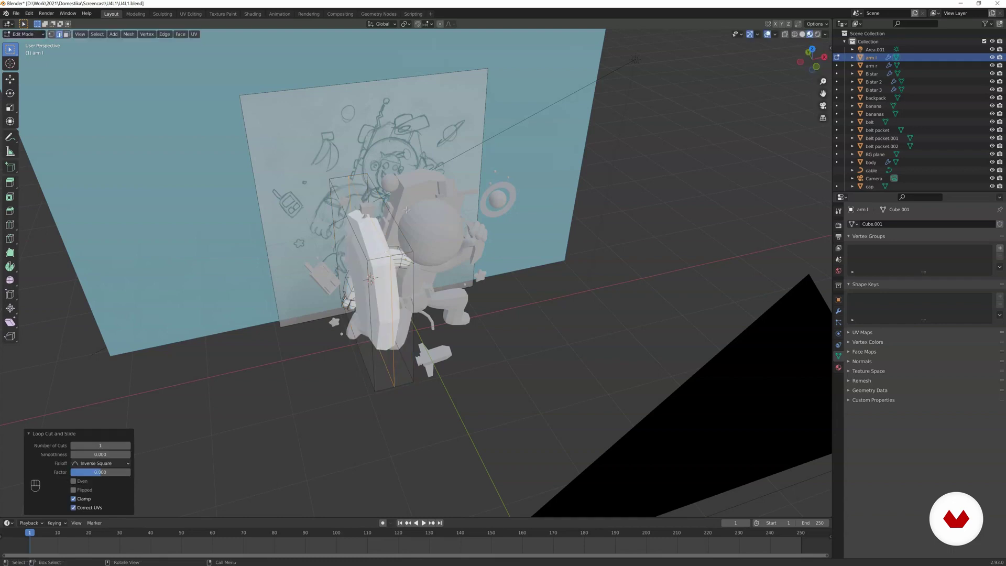
Select the whole flattened cube and rotate it in camera view toward the wrist band's angle, showing the sketch in wireframe.
key(Tab)
key(Tab)
key(a)
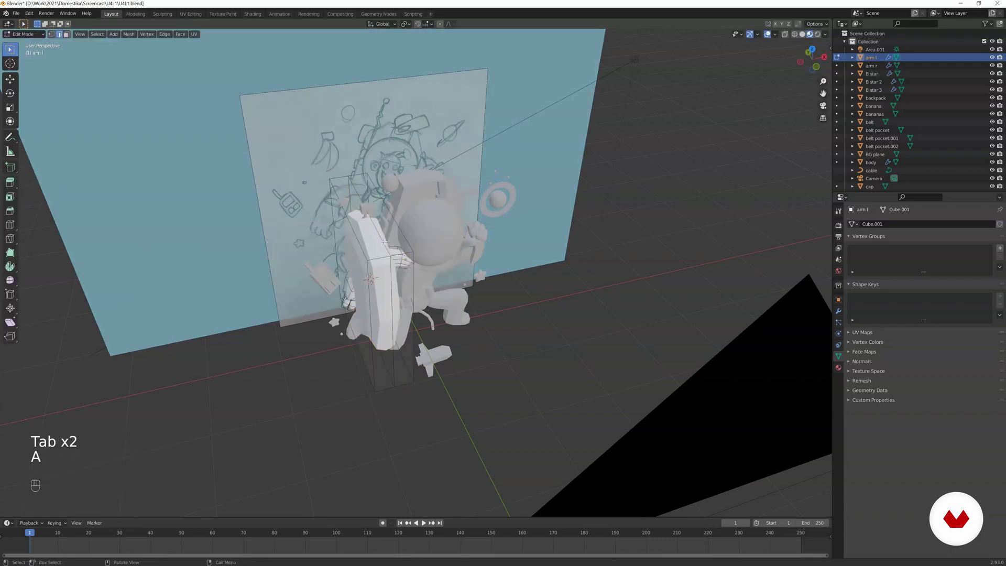
key(l)
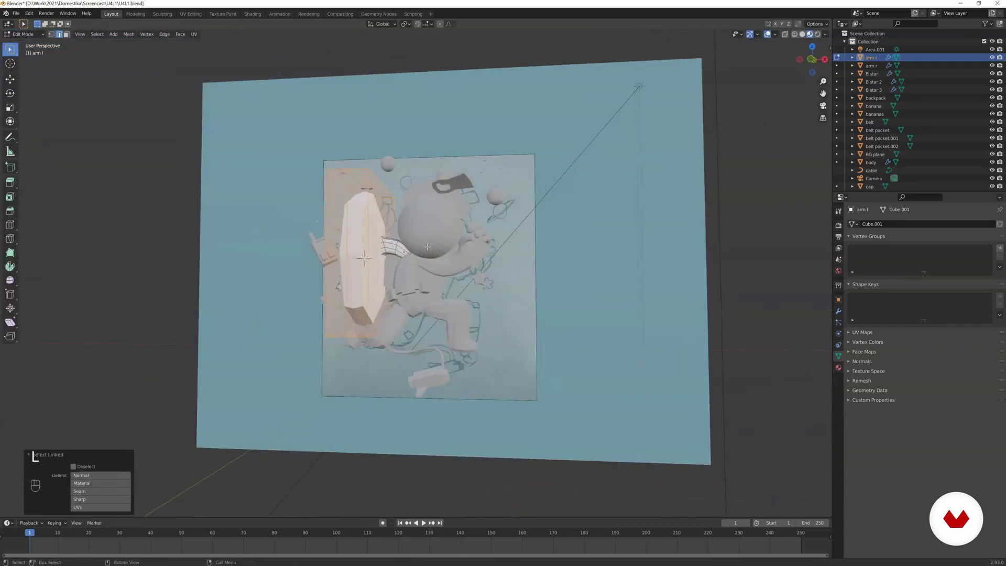
key(KP_0)
key(r)
click(370, 191)
key(z)
click(314, 219)
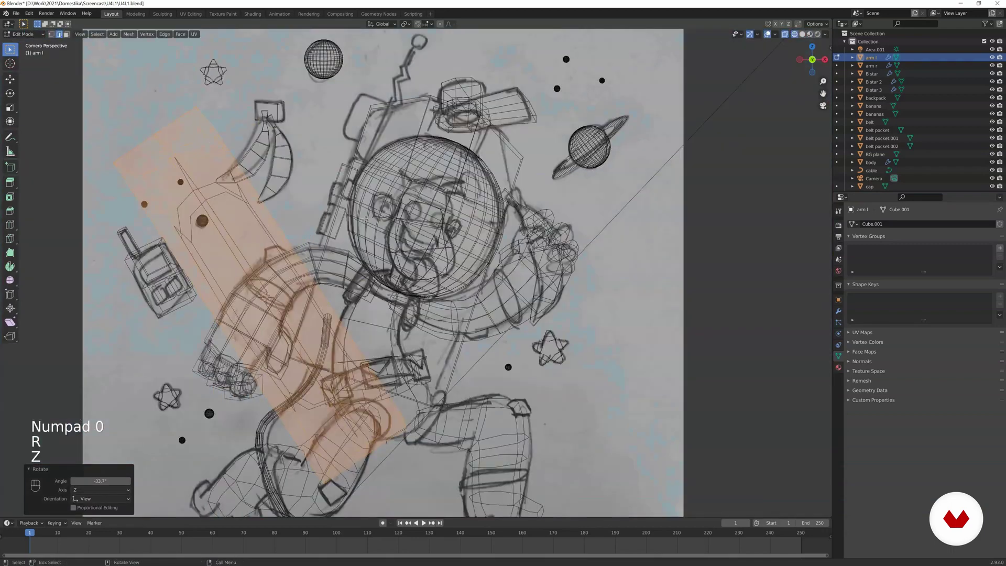
Scale down, rotate and move the flattened cube so it matches the sketched wrist cuff.
key(s)
click(285, 277)
key(r)
click(292, 250)
key(g)
click(287, 244)
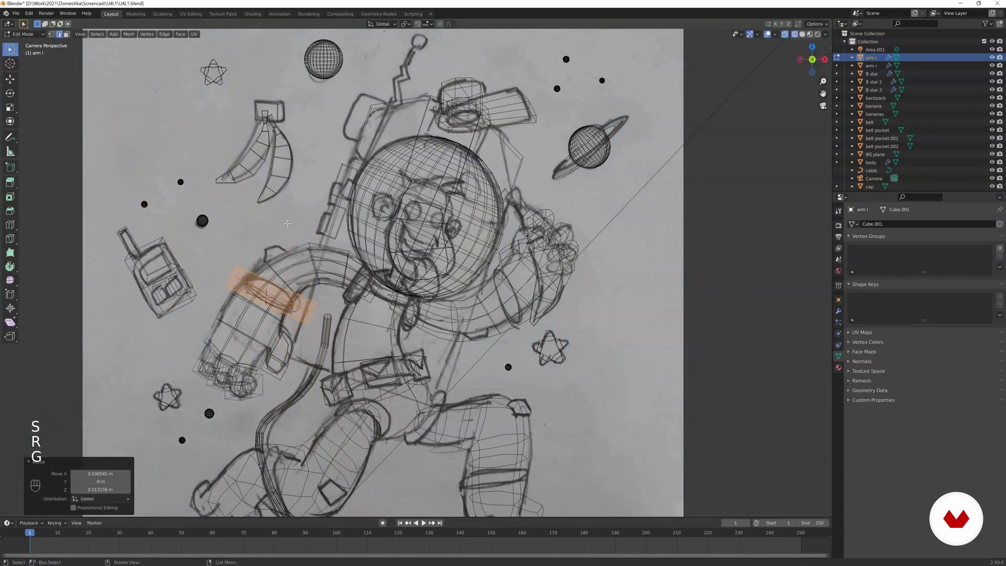
Fine-tune the wrist cuff's rotation and position in material preview.
key(z)
click(300, 318)
key(r)
click(347, 263)
key(g)
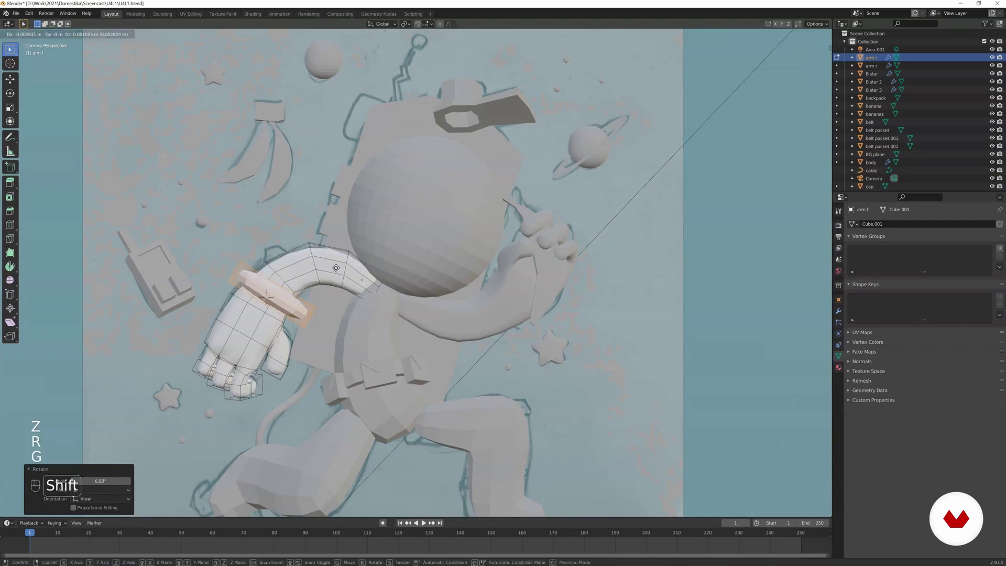
click(342, 265)
Switch to solid shading and adjust the wrist cuff's scale and position around the forearm.
key(z)
click(402, 265)
key(s)
click(378, 267)
key(g)
click(364, 270)
From an angled view, move the wrist cuff along Y and rescale it so it encircles the arm.
mouse_move(365, 271)
middle_down()
mouse_move(464, 295)
mouse_move(361, 271)
middle_up()
scroll(453, 287, up, 8)
scroll(465, 294, up, 1)
key(g)
key(y)
click(442, 291)
key(s)
click(452, 292)
key(g)
key(y)
click(461, 292)
In wireframe camera view, duplicate the wrist cuff to the lowered arm's shoulder and rotate the copy.
key(KP_0)
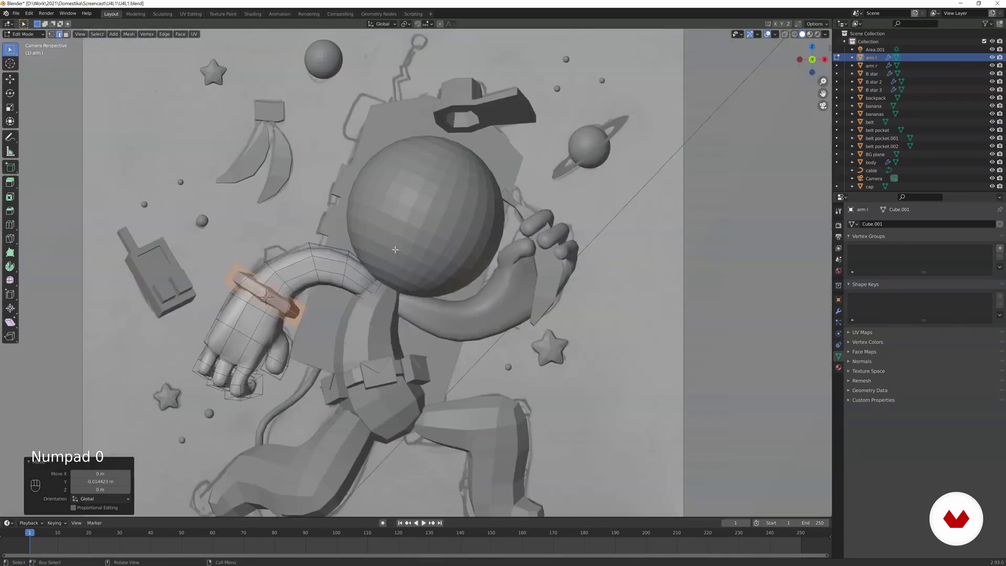
key(z)
key(shift+d)
key(r)
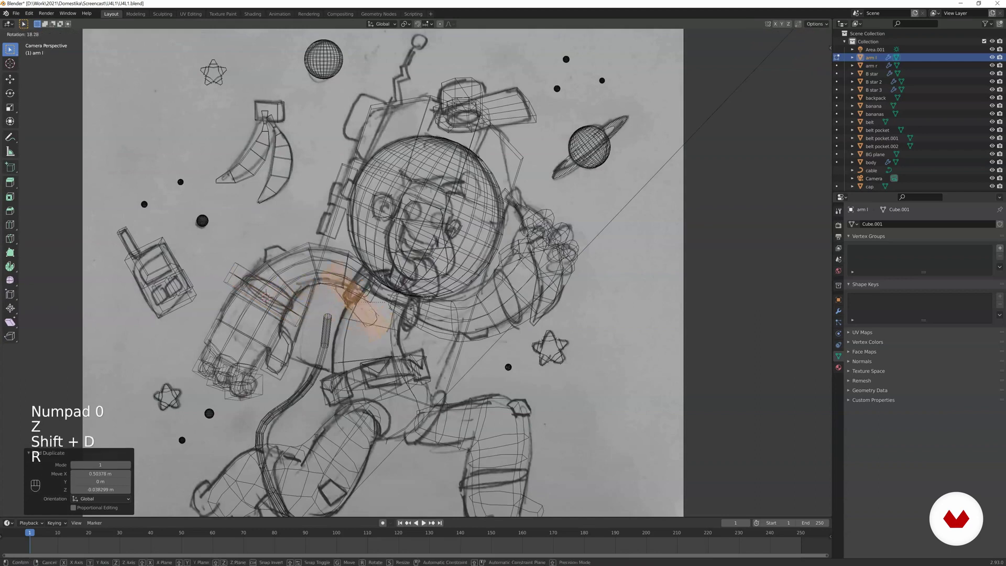
click(356, 301)
Move and rotate the copied cuff onto the sketched shoulder band, and scale it to about 0.8.
key(g)
click(364, 304)
key(r)
key(g)
click(375, 294)
key(s)
click(392, 285)
In material preview, refine the shoulder cuff's position and rotation, scale it to about 0.91, and leave mesh editing.
key(z)
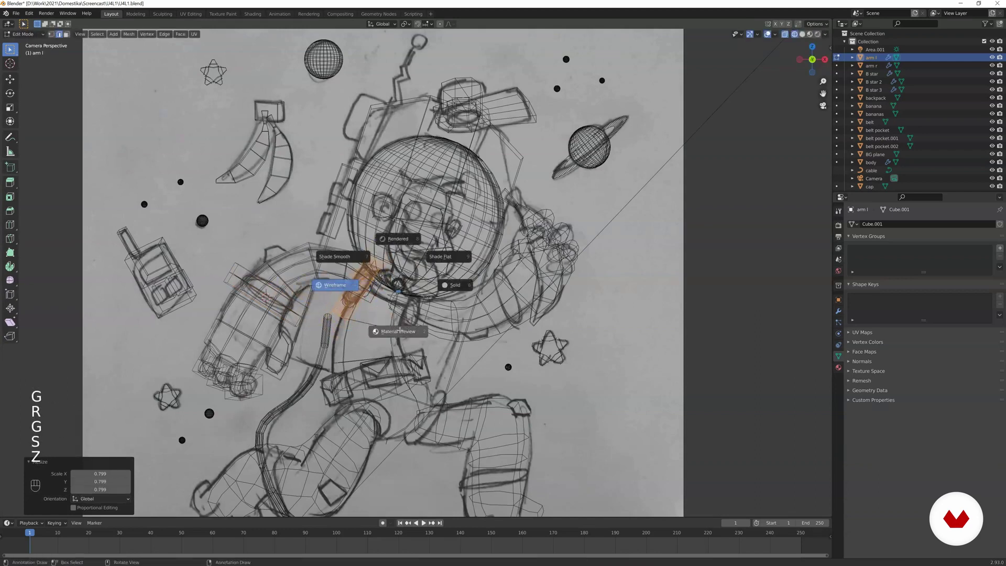
scroll(390, 263, up, 2)
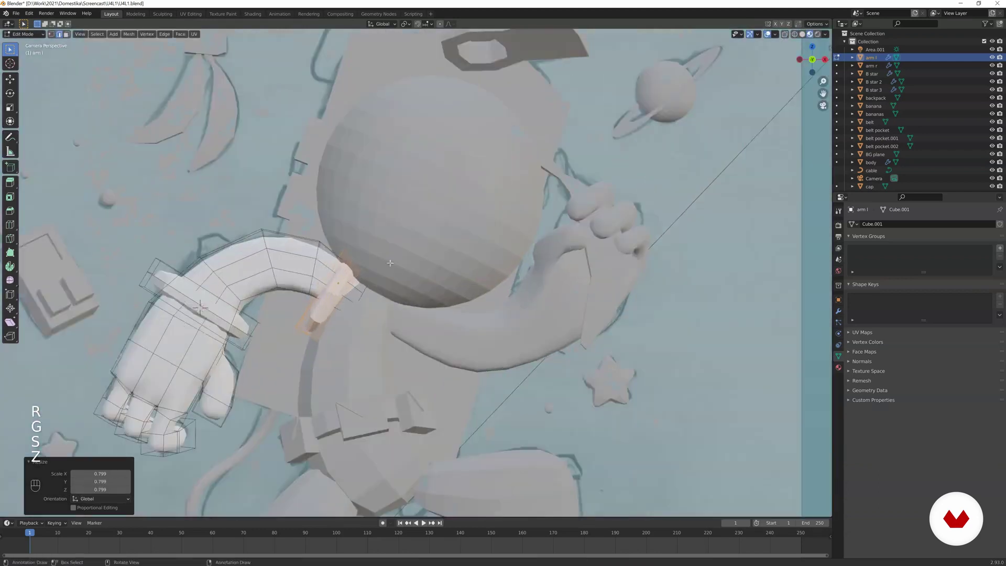
key(g)
click(405, 272)
key(r)
click(411, 278)
key(s)
click(394, 278)
key(g)
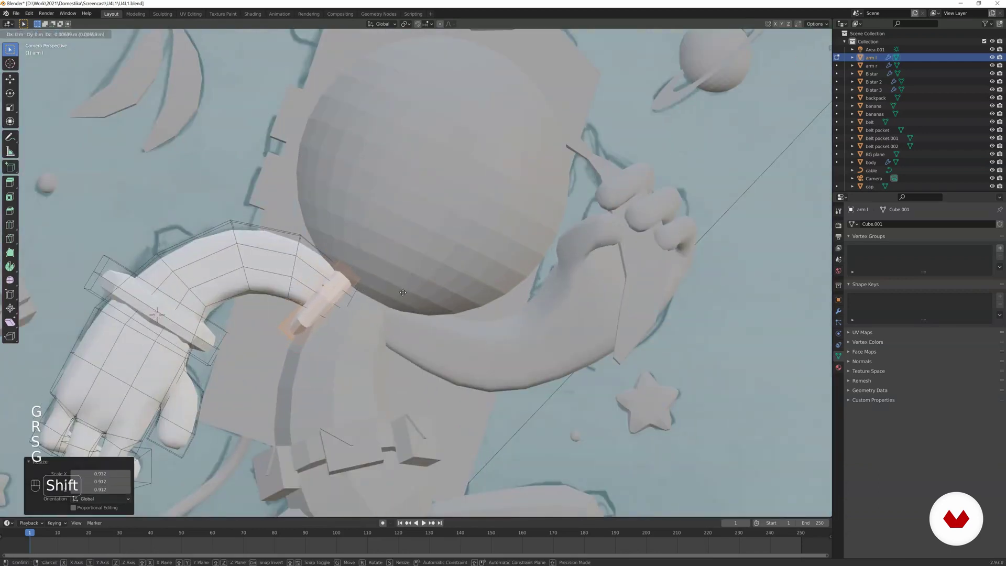
click(388, 279)
key(Tab)
scroll(387, 310, down, 5)
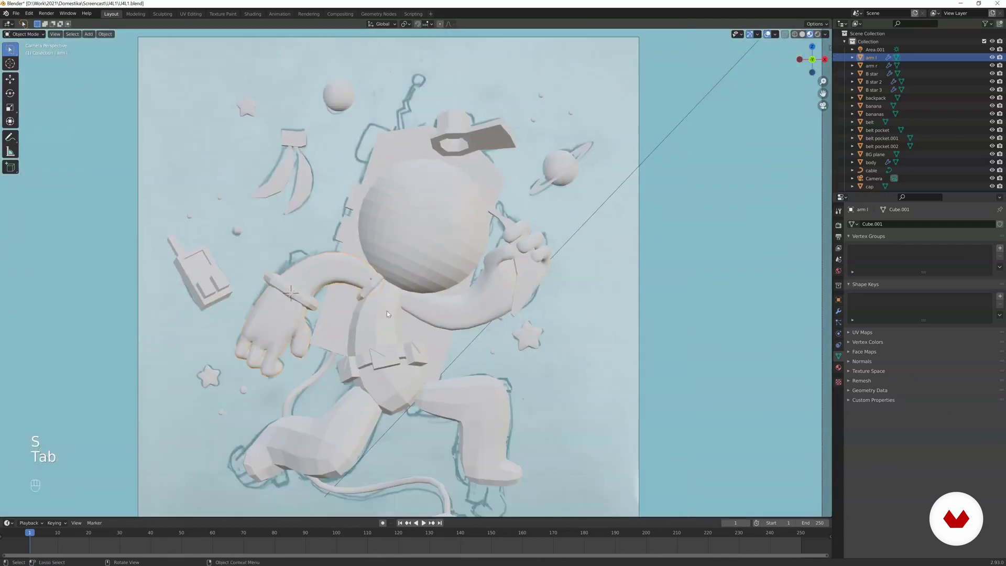
Apply smooth shading to the lowered arm with its wrist and shoulder cuffs.
scroll(284, 271, up, 8)
shift+middle_drag(285, 272, 387, 272)
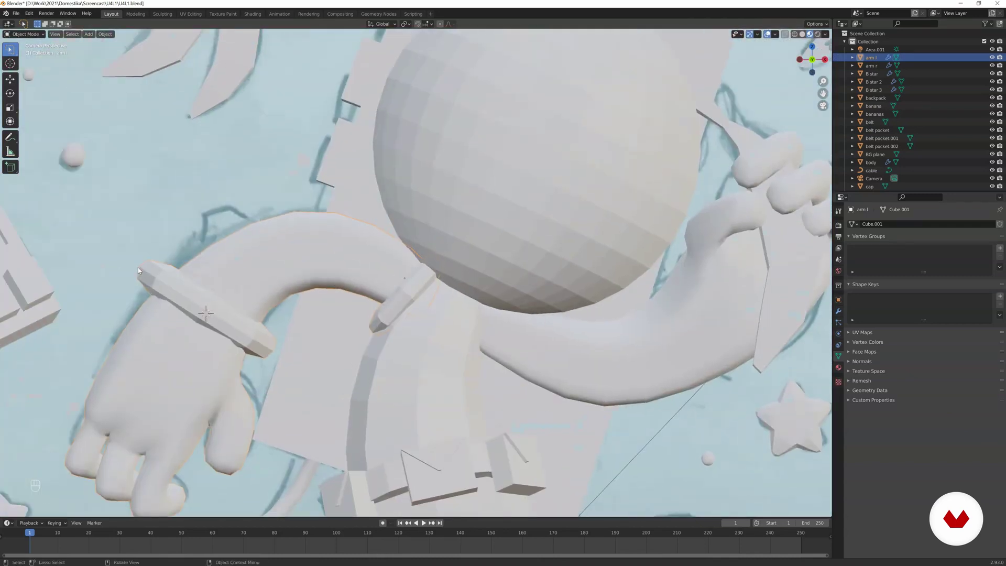
key(z)
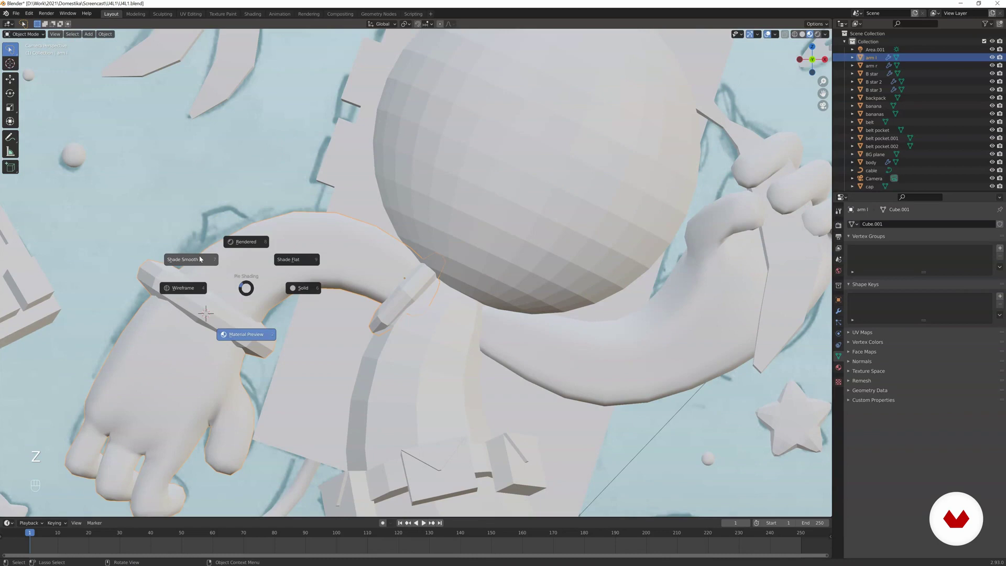
click(199, 259)
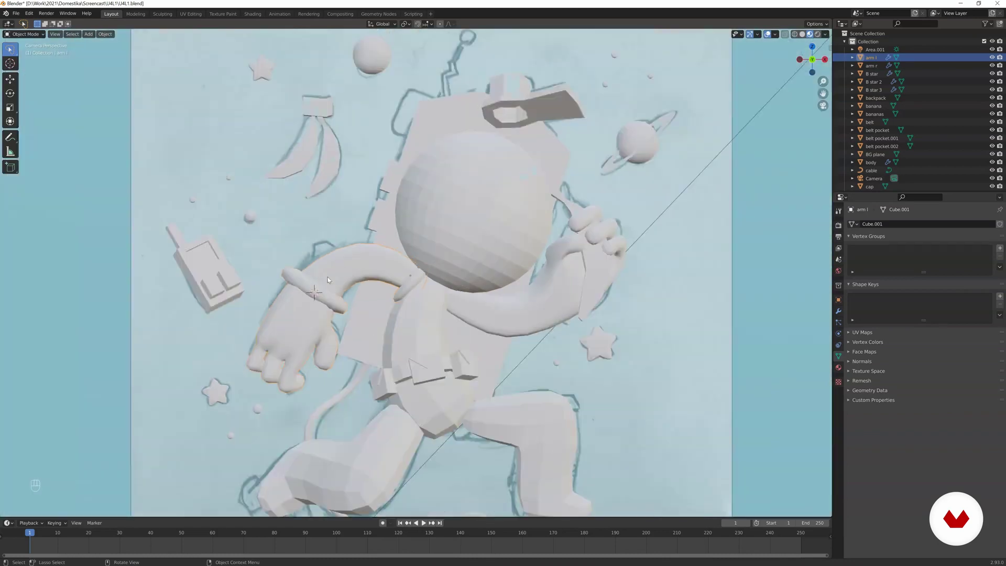
key(Tab)
key(Tab)
scroll(356, 284, down, 3)
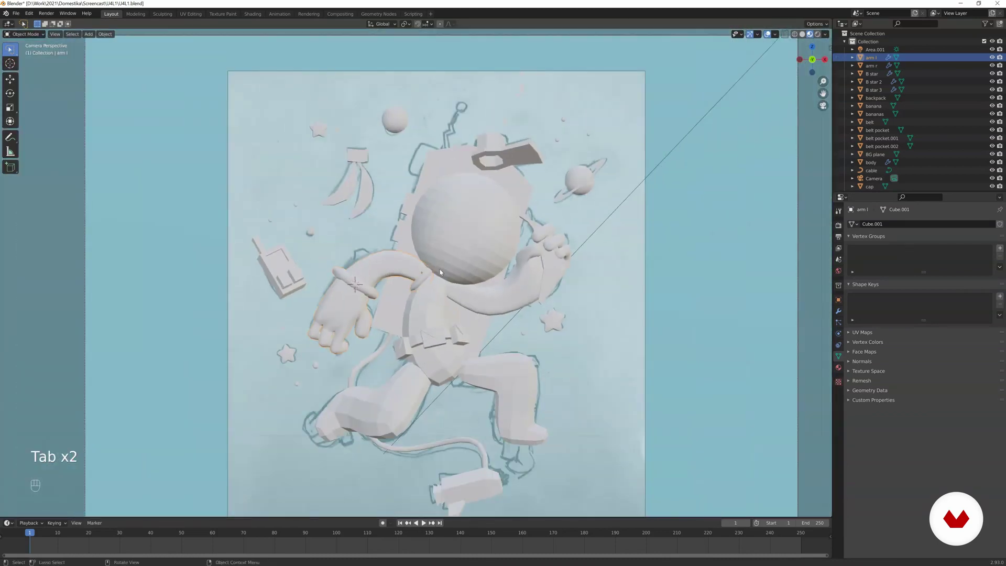
Open the raised arm's mesh for editing and add a 2 m cube to it.
shift+middle_drag(440, 271, 394, 244)
click(463, 271)
key(Tab)
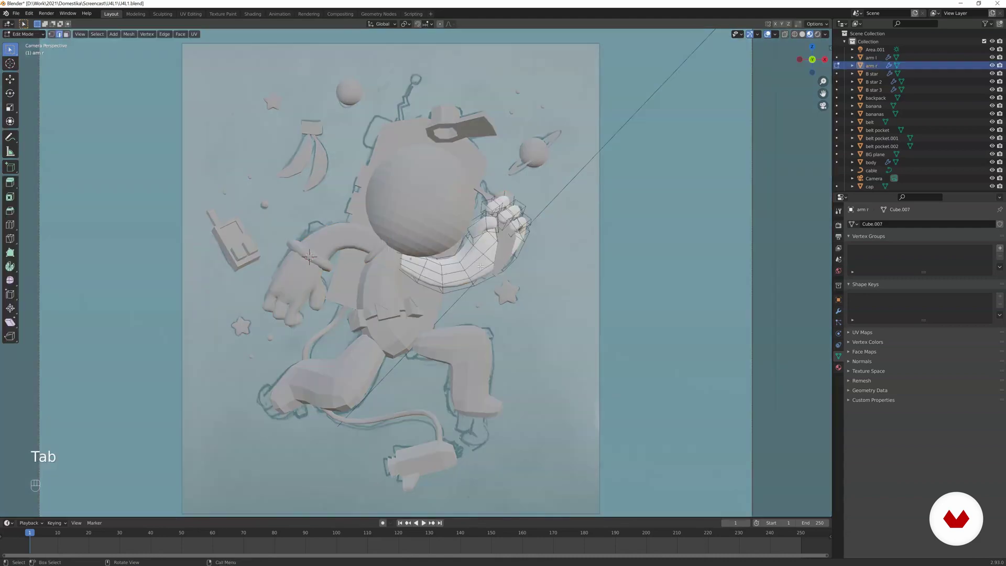
key(shift+a)
click(482, 268)
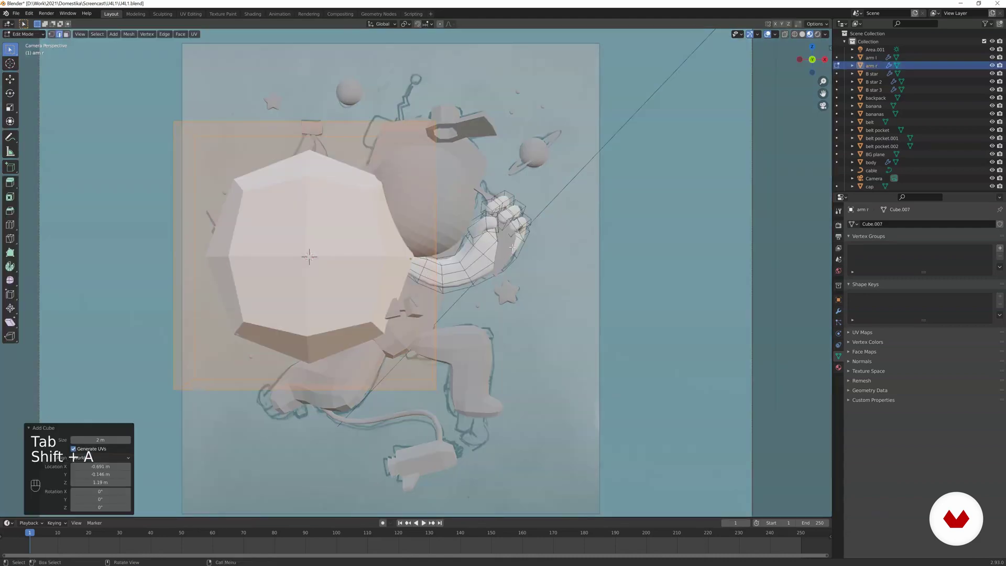
Flatten the new cube along X and add a single centred loop cut.
key(s)
key(x)
click(329, 215)
key(ctrl+r)
click(298, 118)
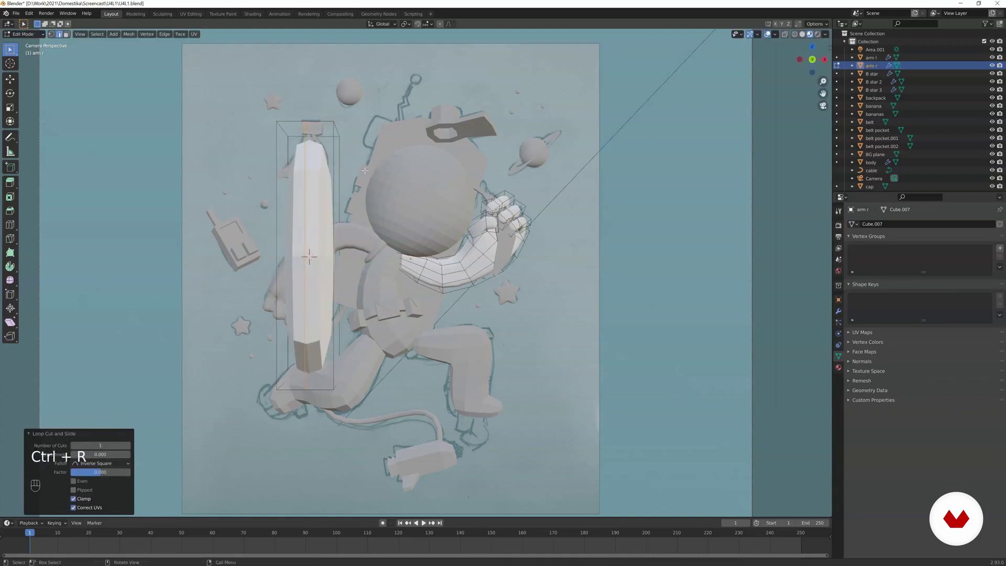
Select the whole new cuff piece, move it about 1.36 m along X onto the raised forearm and shrink it.
key(a)
key(l)
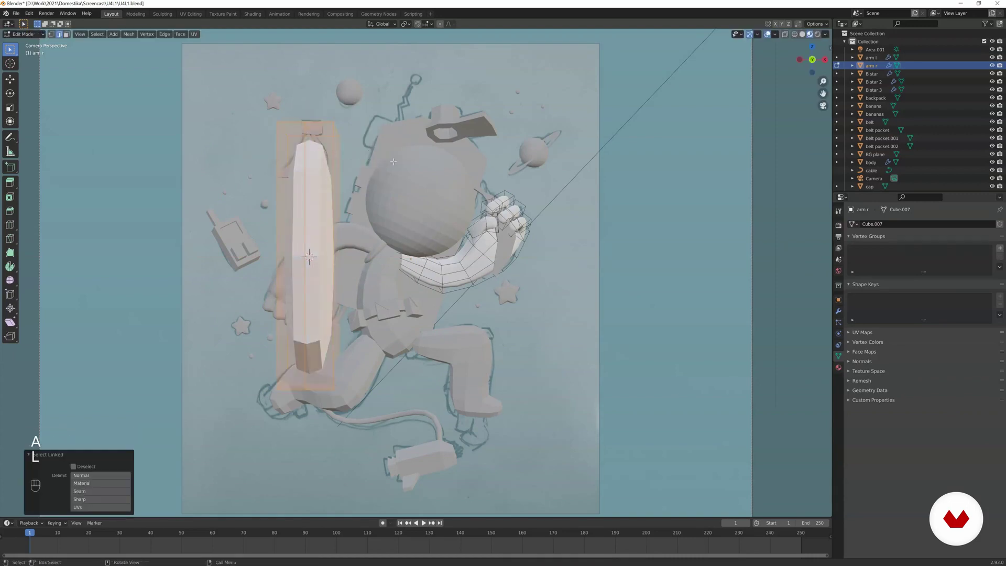
key(g)
click(564, 162)
key(s)
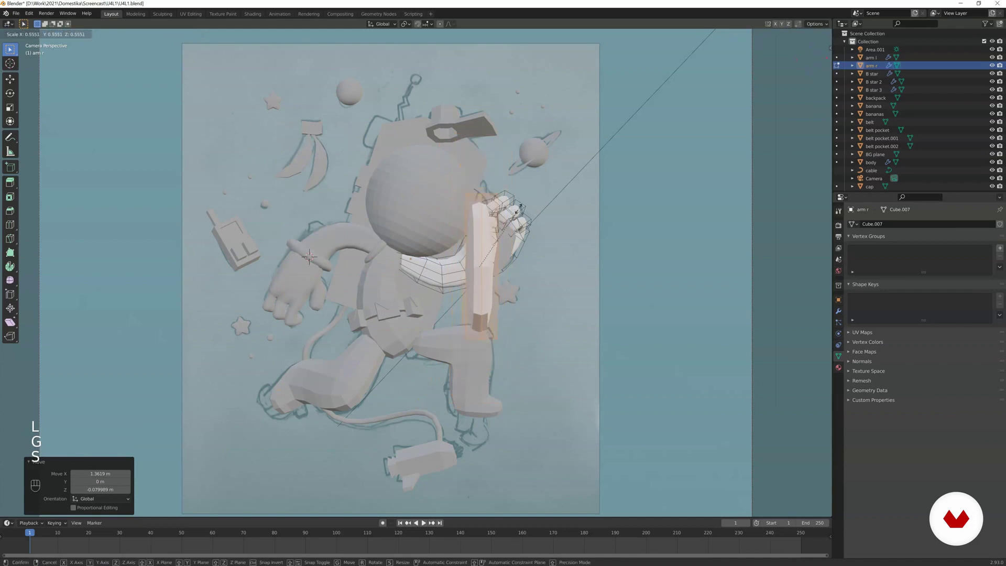
click(514, 214)
key(z)
click(503, 224)
Rotate, resize and reposition the cuff to wrap across the raised arm's wrist.
scroll(519, 215, up, 3)
key(r)
click(520, 201)
key(s)
click(517, 214)
key(g)
click(515, 212)
key(r)
click(517, 211)
From an angled side view, move the wrist cuff about 0.27 m along Y so it surrounds the arm.
middle_drag(516, 211, 474, 242)
scroll(474, 242, up, 4)
key(z)
click(497, 236)
scroll(497, 231, up, 7)
key(g)
key(y)
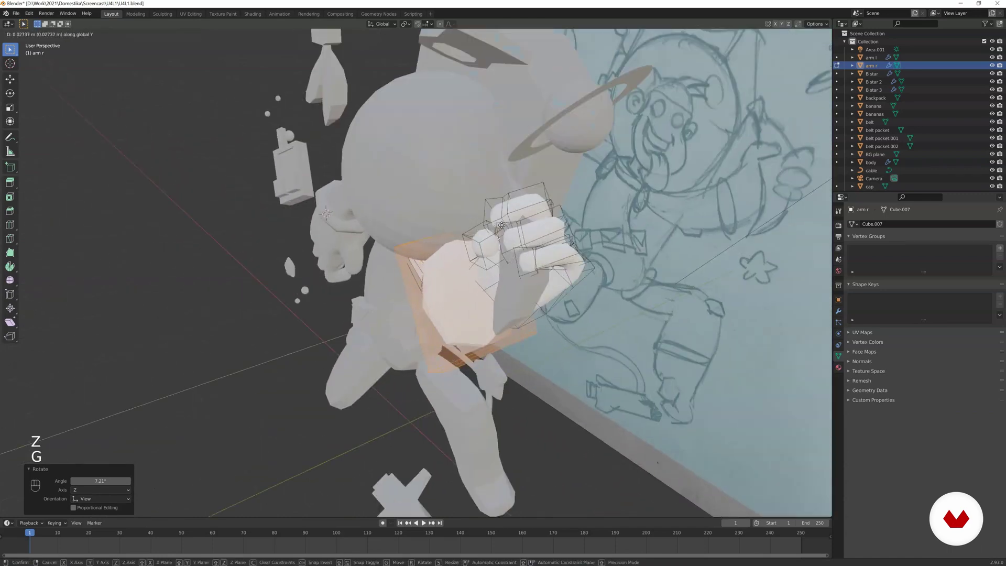
click(503, 231)
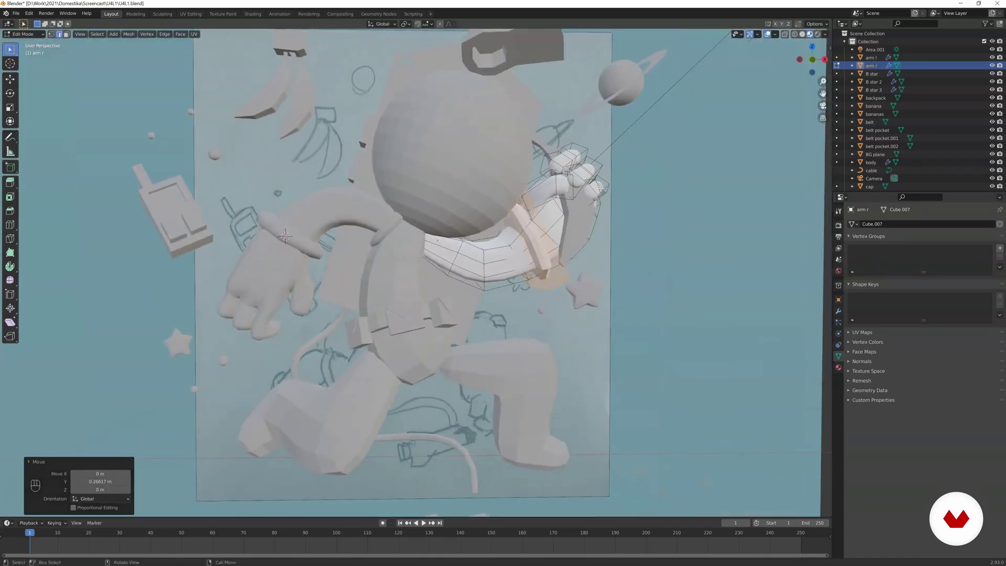
In camera view, rescale the wrist cuff, shift it about 0.016 m along X and rotate it slightly.
key(KP_0)
key(z)
click(569, 192)
scroll(584, 192, up, 2)
key(s)
click(595, 192)
key(g)
click(601, 190)
key(z)
click(598, 222)
key(r)
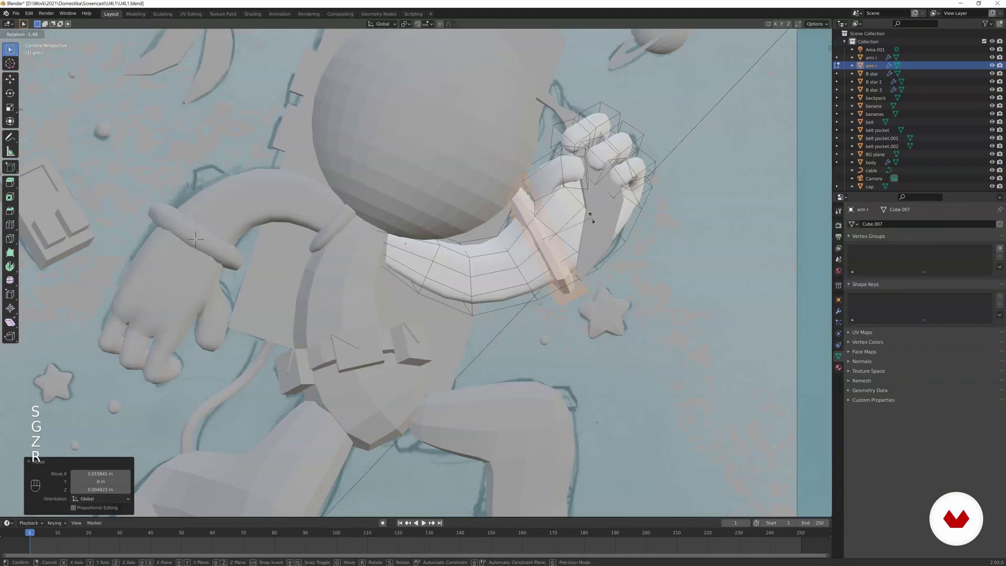
click(592, 220)
Refine the raised arm's wrist cuff with further small moves and a resize to match the sketch.
scroll(592, 223, down, 1)
key(g)
click(594, 229)
key(g)
click(595, 229)
key(g)
click(586, 225)
key(s)
click(579, 223)
key(g)
middle_click(570, 220)
click(561, 218)
key(z)
click(511, 225)
Duplicate the wrist cuff, place and rotate the copy at the raised arm's shoulder, and scale it to 1.052.
key(shift+d)
click(503, 197)
key(r)
click(514, 250)
key(s)
click(503, 257)
key(g)
key(r)
key(g)
click(510, 285)
key(s)
click(455, 234)
key(z)
click(545, 264)
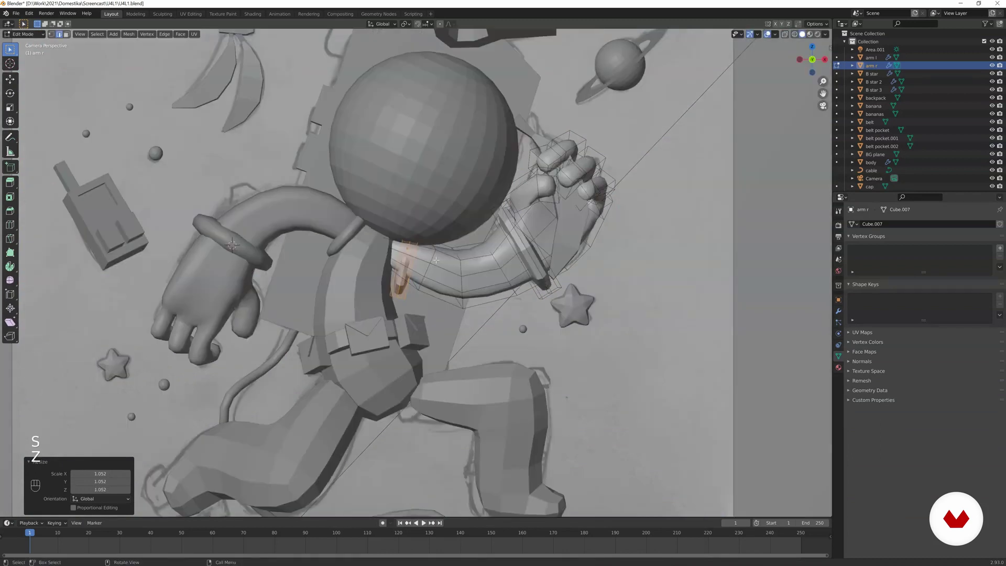
Adjust the shoulder cuff's position, rotation and size around the raised arm's upper end, and leave mesh editing.
key(g)
click(428, 257)
key(r)
click(436, 250)
key(s)
middle_click(441, 247)
click(451, 242)
key(g)
click(450, 226)
key(g)
click(440, 227)
key(Tab)
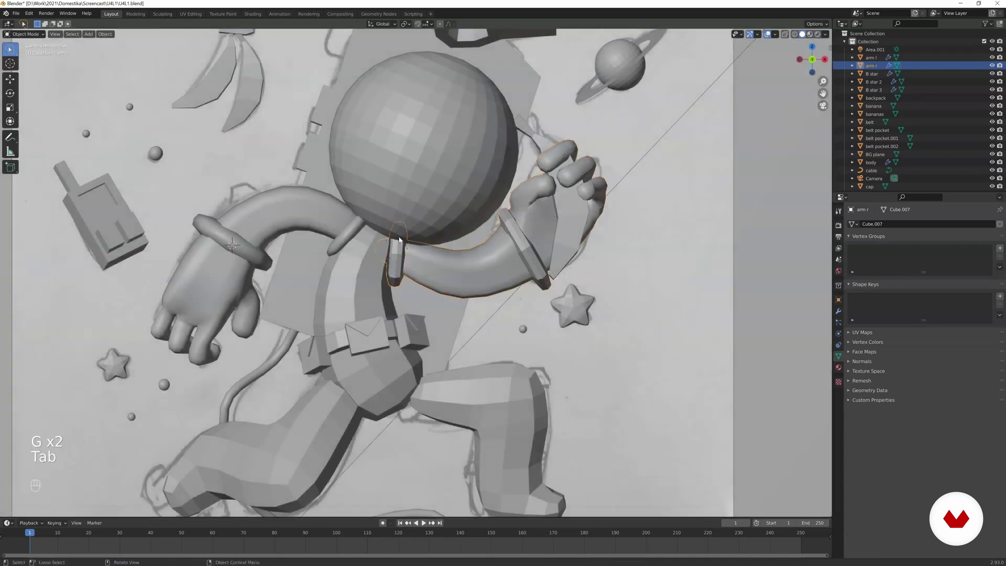
Apply smooth shading to the raised arm with its cuffs and check both arms from the camera view.
scroll(382, 222, down, 4)
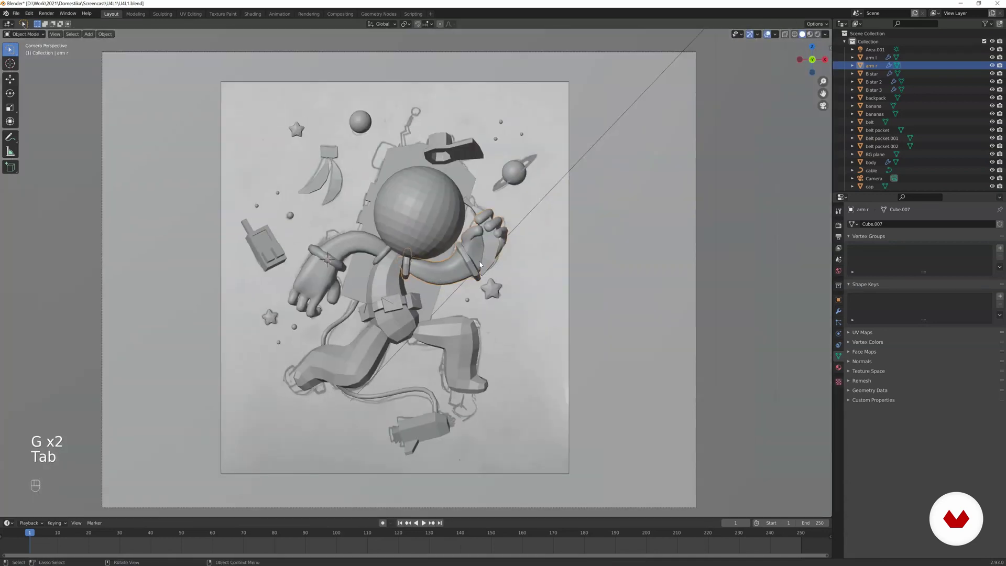
key(z)
click(413, 250)
click(409, 275)
scroll(415, 248, down, 2)
scroll(415, 249, up, 3)
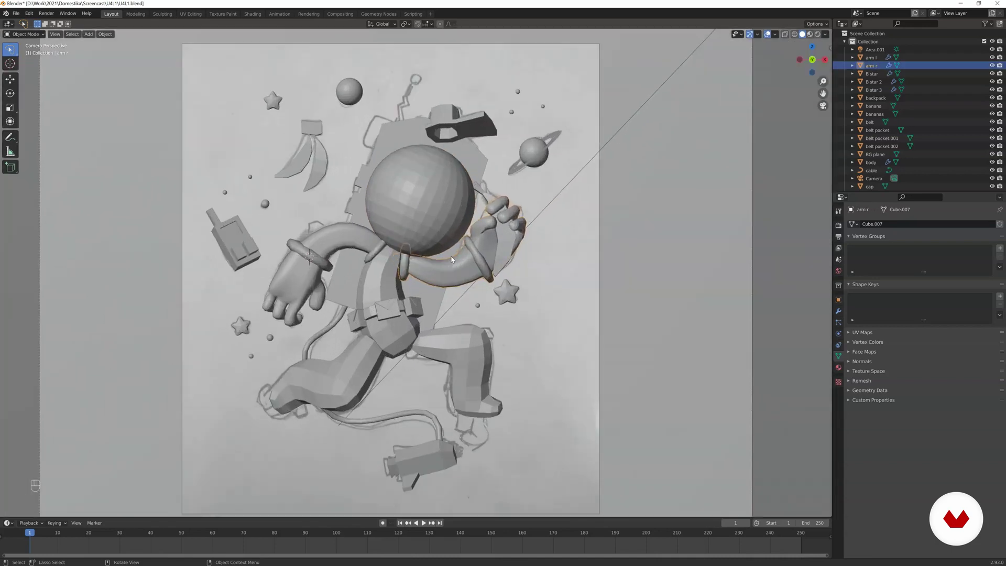
click(445, 269)
click(365, 242)
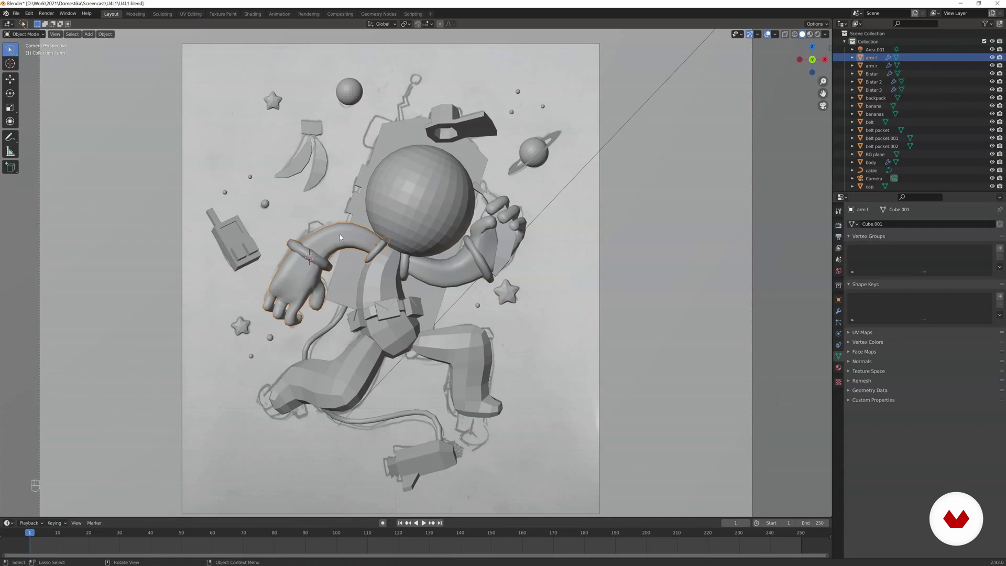
Apply smooth shading to the helmet sphere and hide it to expose the head.
click(394, 212)
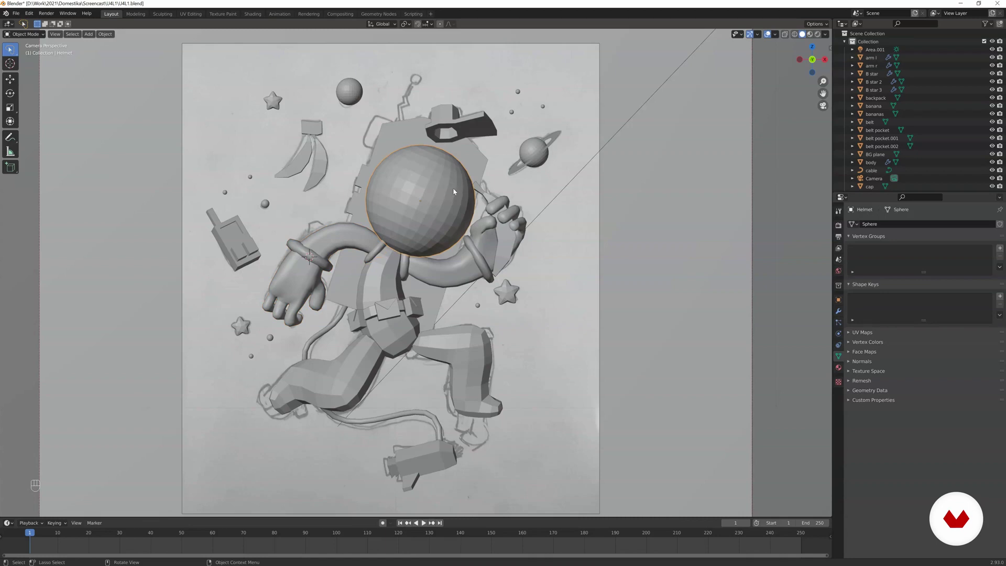
key(z)
click(386, 182)
key(h)
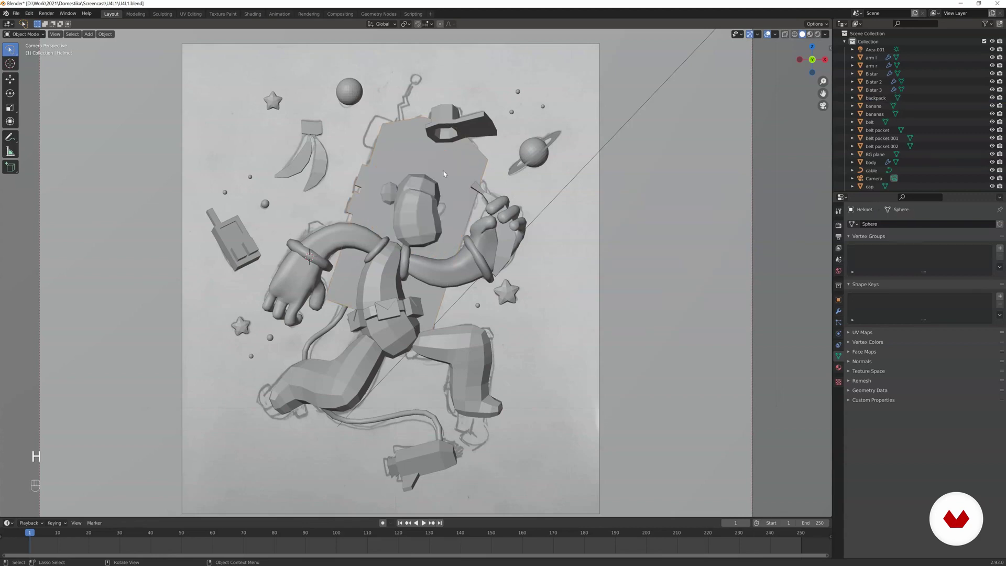
Select the head and compare its shape with the sketched monkey face in wireframe, material preview and solid views.
scroll(419, 203, up, 3)
click(439, 131)
shift+middle_drag(438, 130, 515, 196)
scroll(493, 149, up, 3)
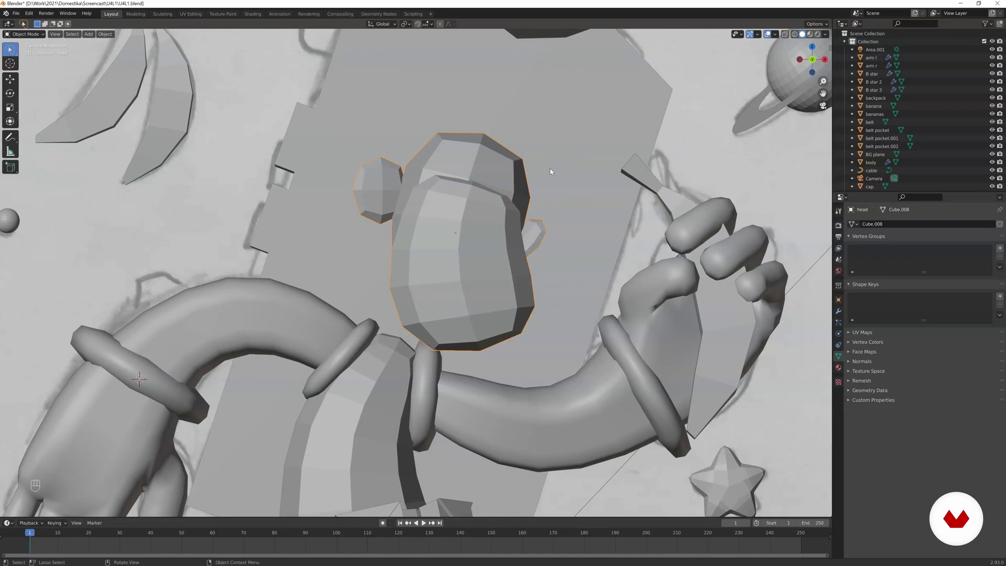
key(z)
click(444, 206)
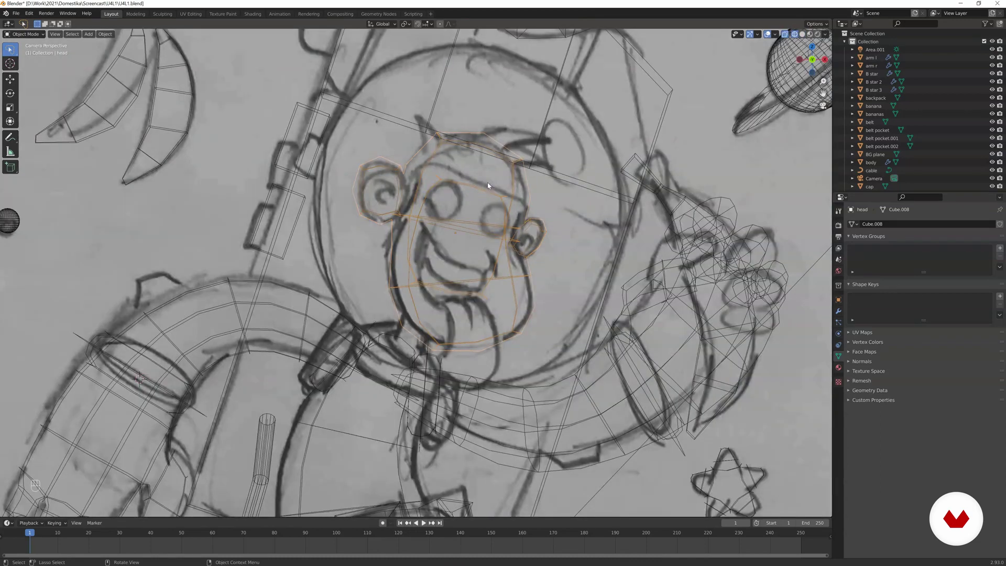
key(z)
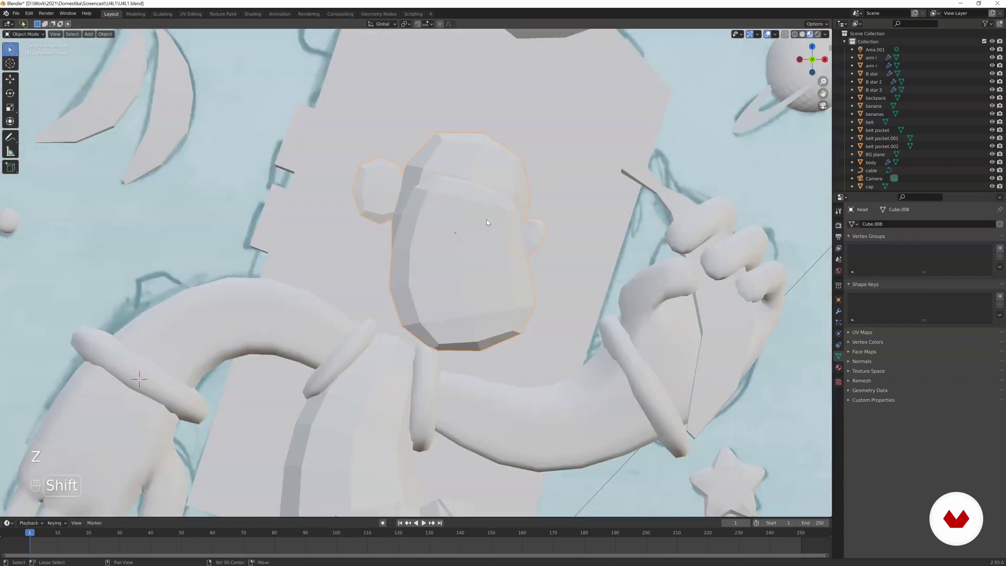
key(z)
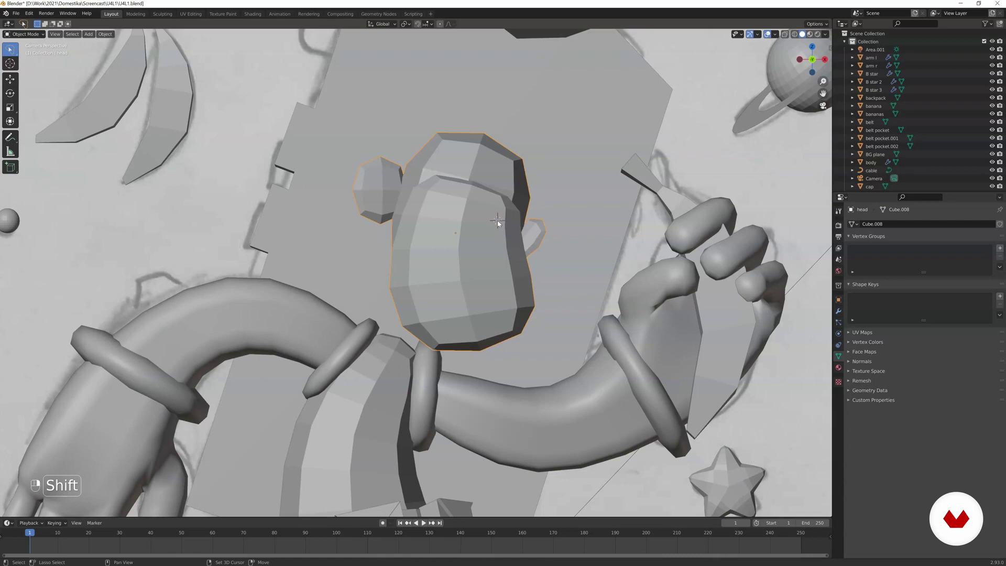
Place the 3D cursor on the head's smaller eye location, add a UV sphere there and rotate it 90° about X.
drag(485, 227, 492, 226)
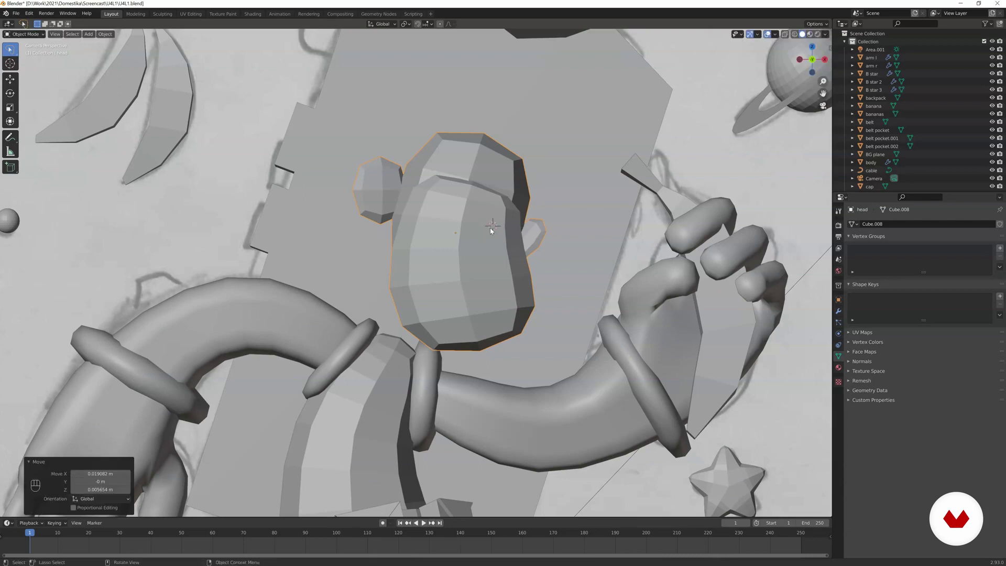
key(shift+a)
click(528, 248)
key(r)
key(x)
key(9)
key(0)
key(Return)
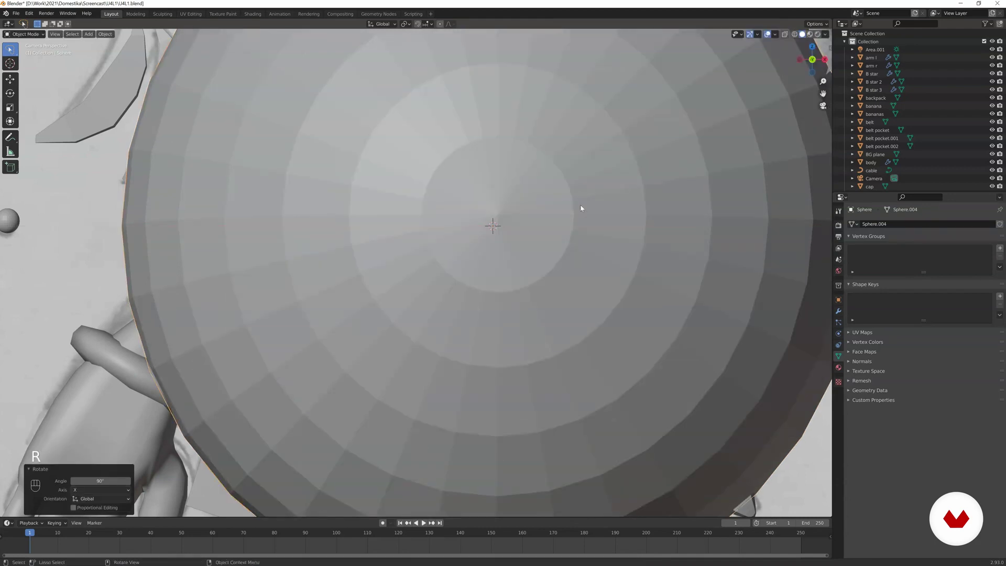
Scale the sphere down to 0.058, then fit its size and position over the sketch's smaller eye in wireframe.
key(s)
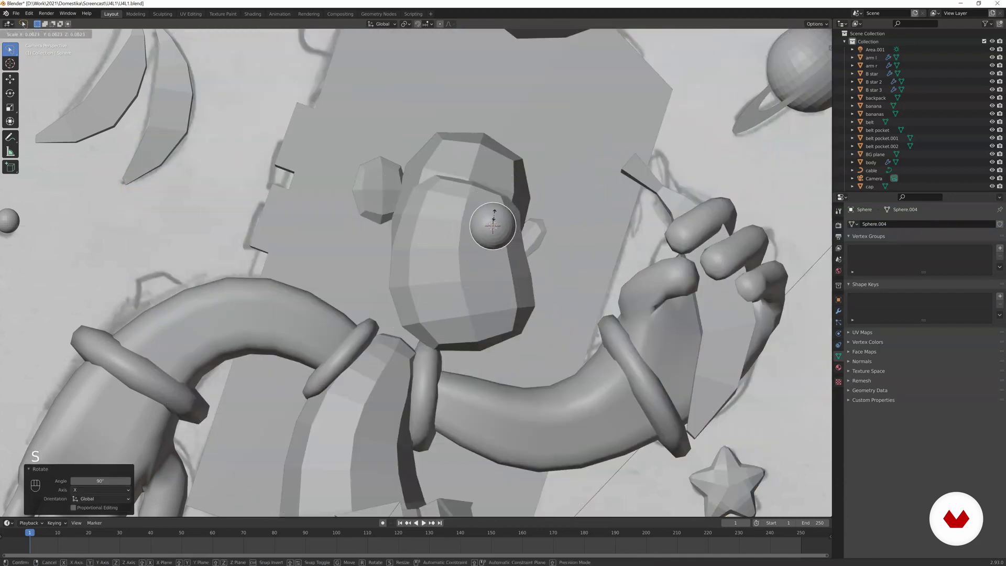
click(493, 219)
key(z)
key(s)
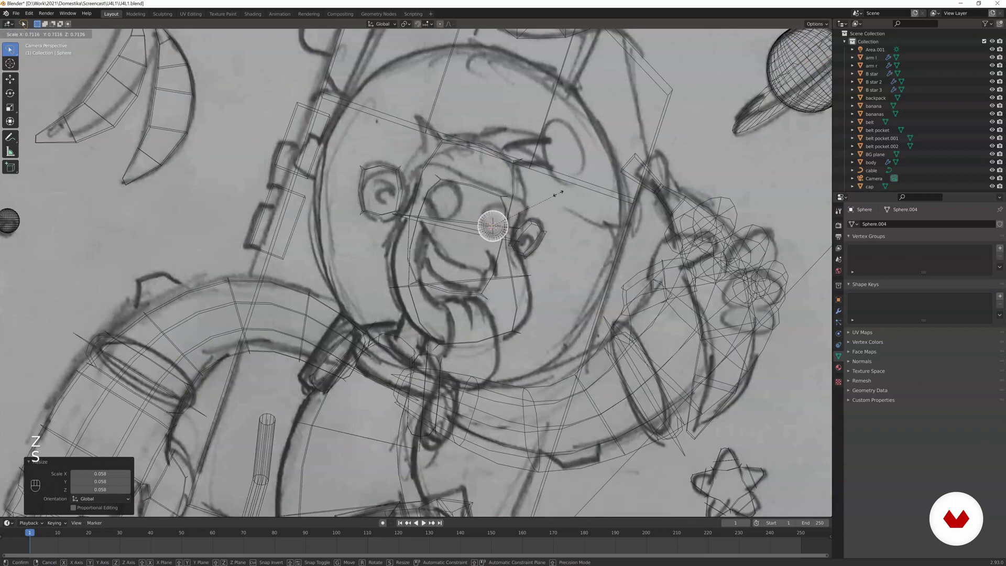
click(540, 207)
key(g)
click(565, 168)
key(s)
click(566, 169)
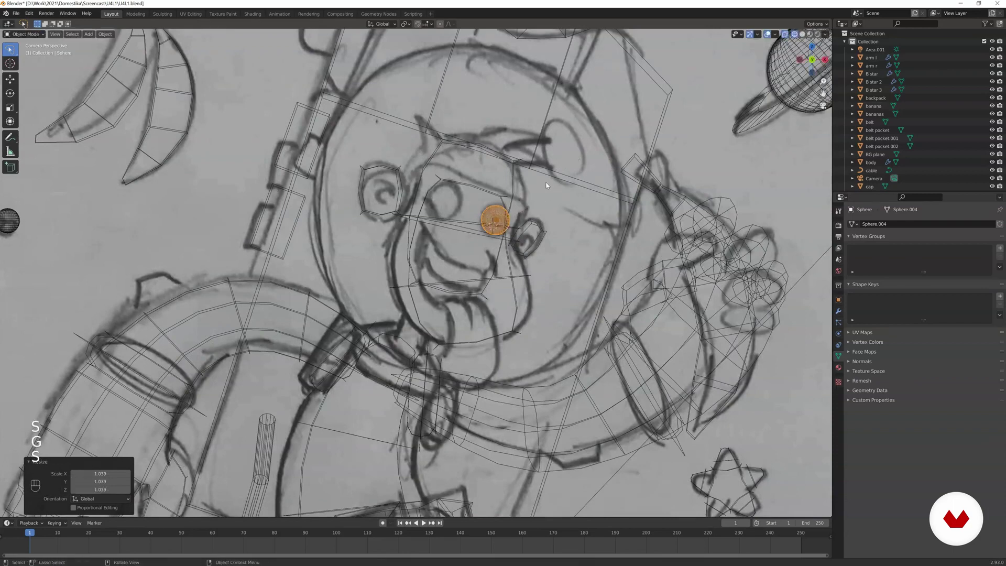
In mesh editing, duplicate the eye sphere onto the sketch's larger eye and scale the copy to 1.380.
scroll(552, 207, up, 4)
key(Tab)
key(g)
right_click(564, 250)
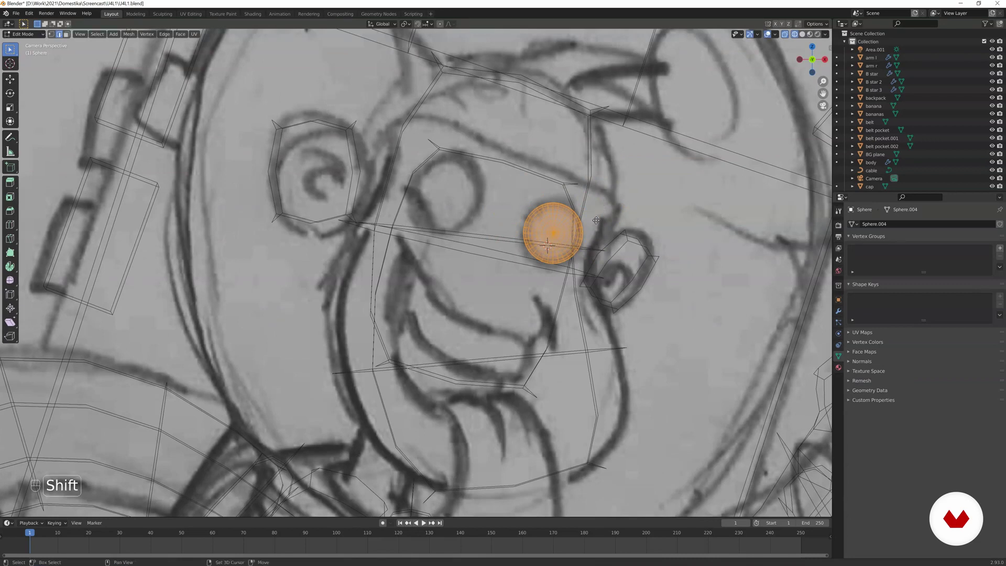
key(shift+d)
click(490, 182)
key(s)
click(505, 171)
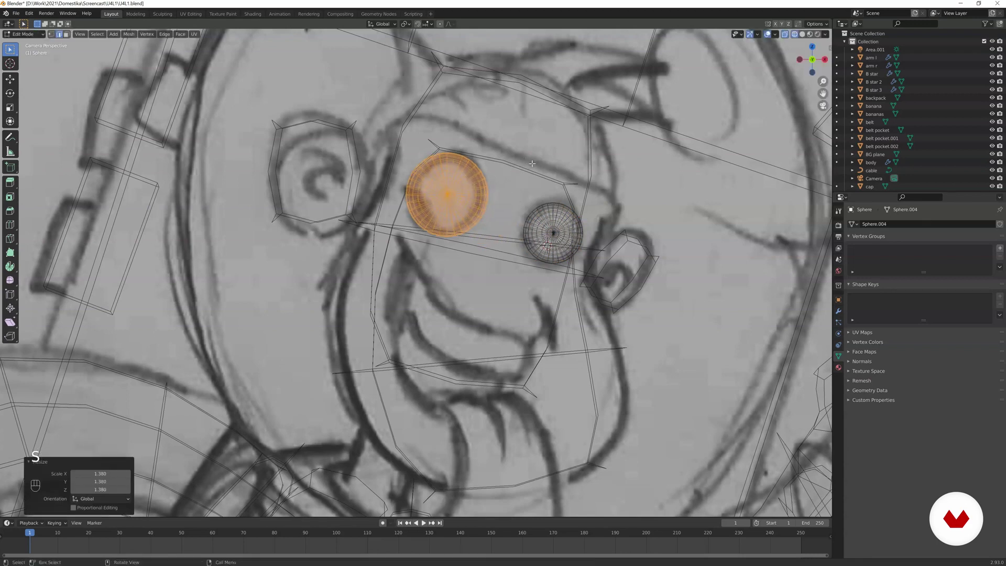
Leave mesh editing, return to solid view and apply smooth shading to both eyes.
key(Tab)
scroll(555, 181, down, 1)
key(z)
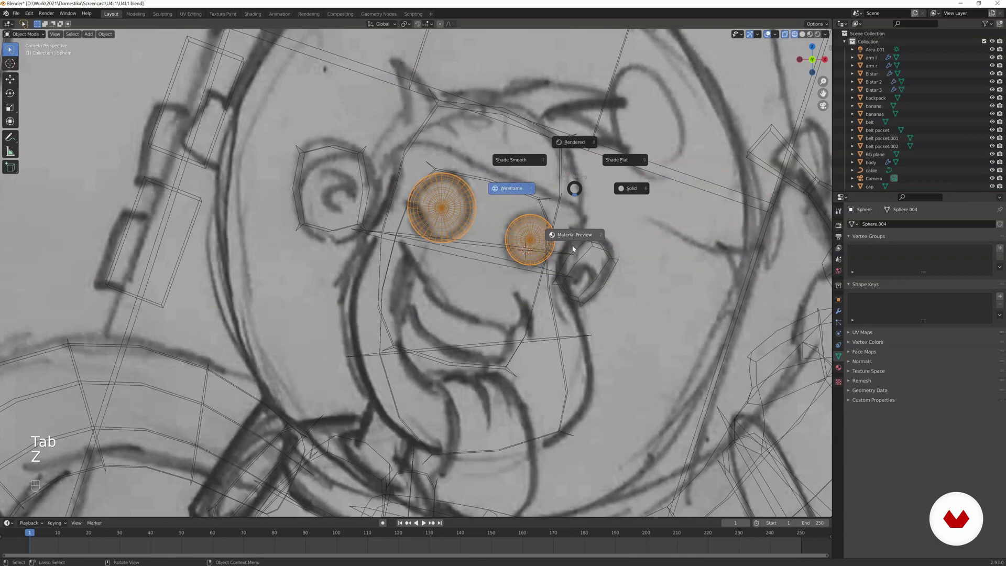
click(661, 205)
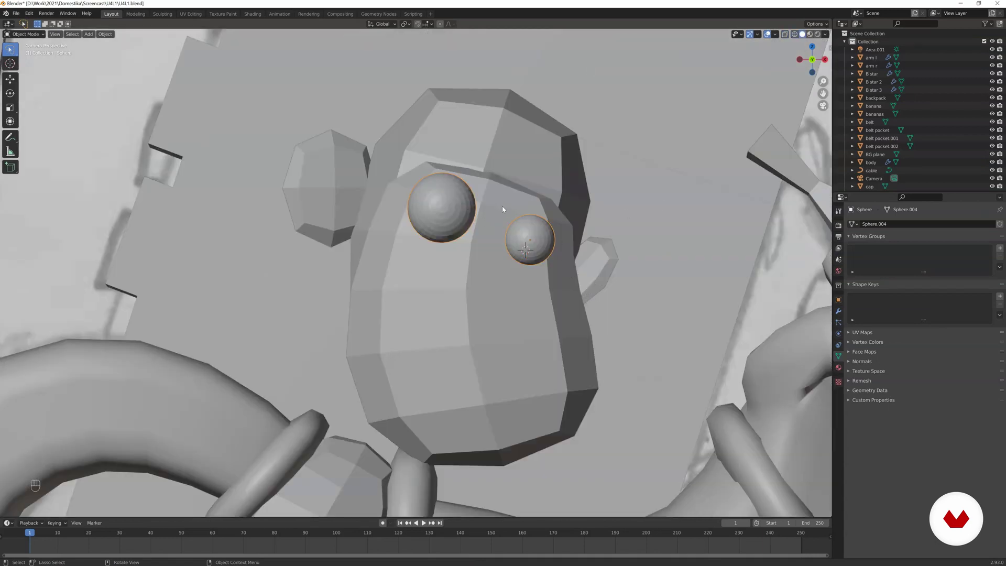
key(z)
click(450, 178)
From a side view, move the eyes about 0.017 m along Y into the face and return to the camera view.
scroll(493, 230, down, 6)
scroll(427, 285, up, 1)
middle_drag(476, 255, 393, 278)
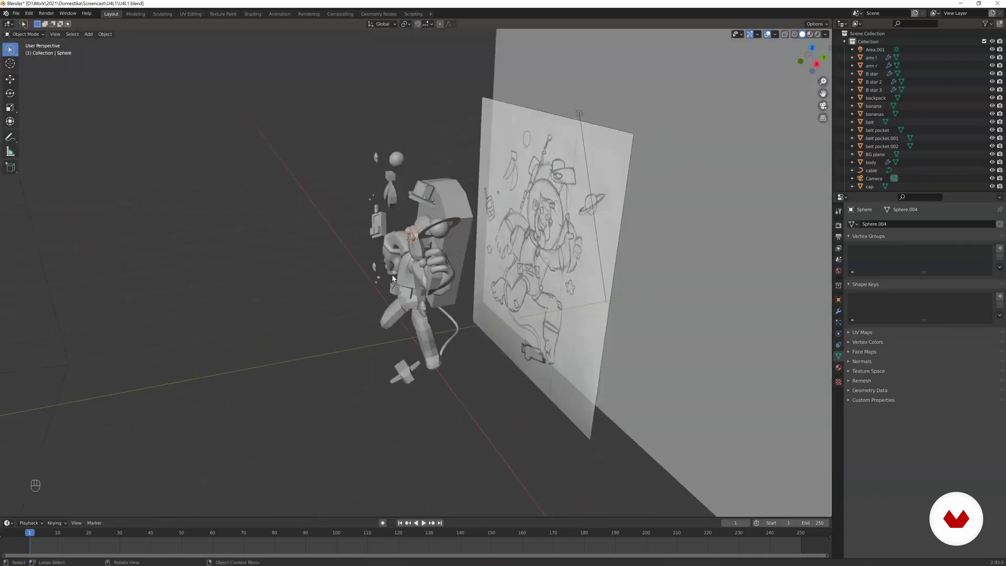
scroll(417, 233, up, 6)
key(g)
click(464, 302)
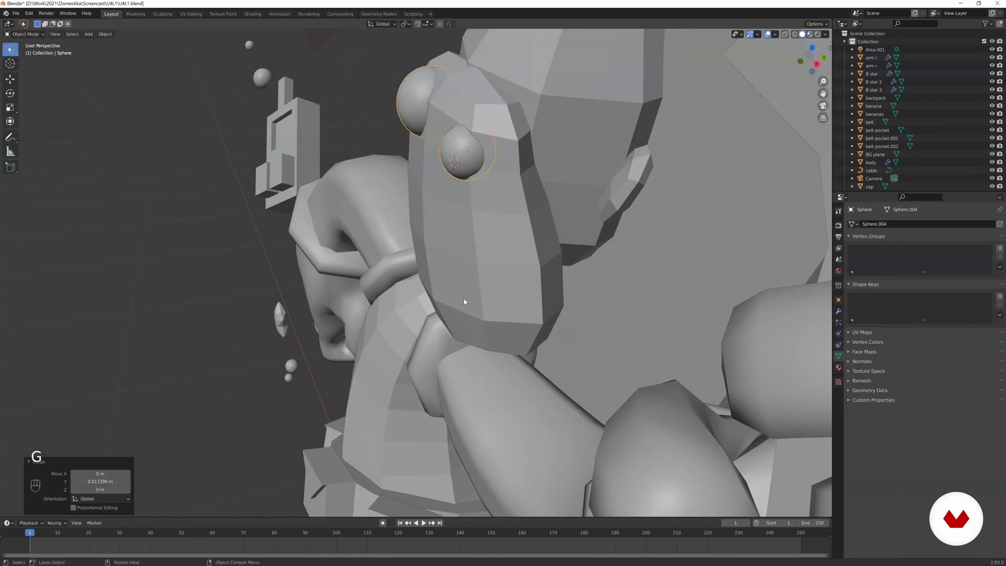
scroll(495, 245, down, 4)
key(KP_0)
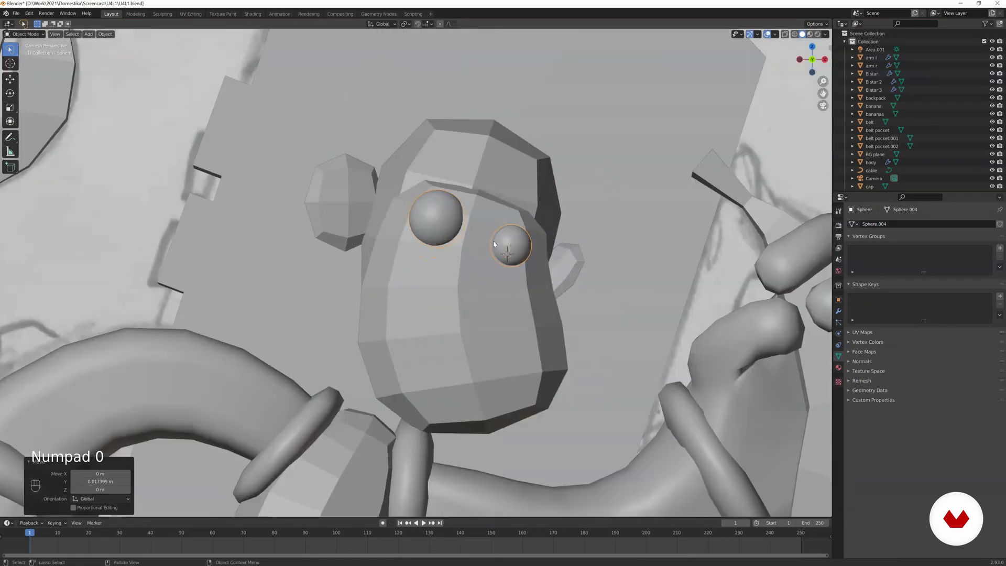
Select the head and open its mesh for editing in wireframe view.
click(492, 245)
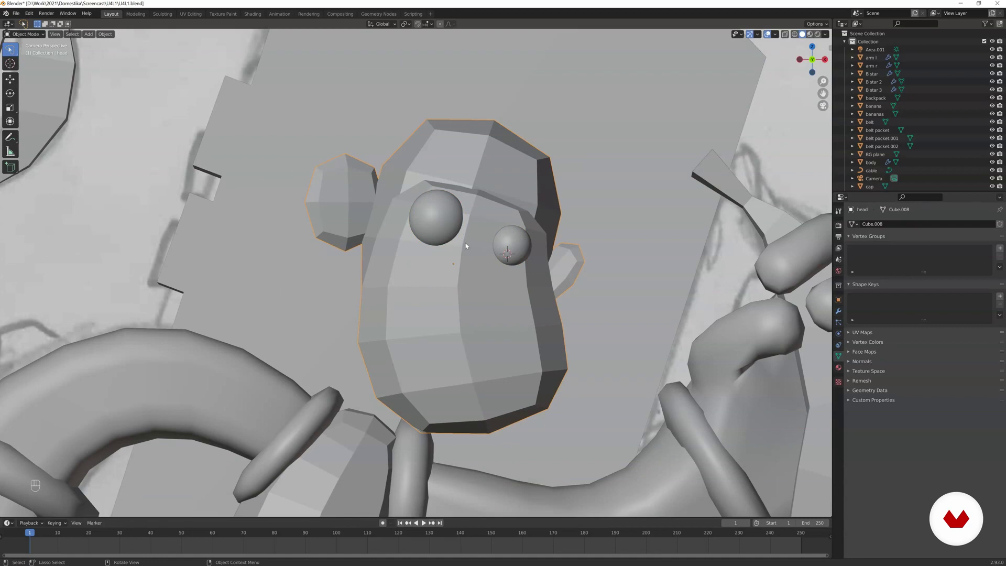
key(z)
key(z)
key(z)
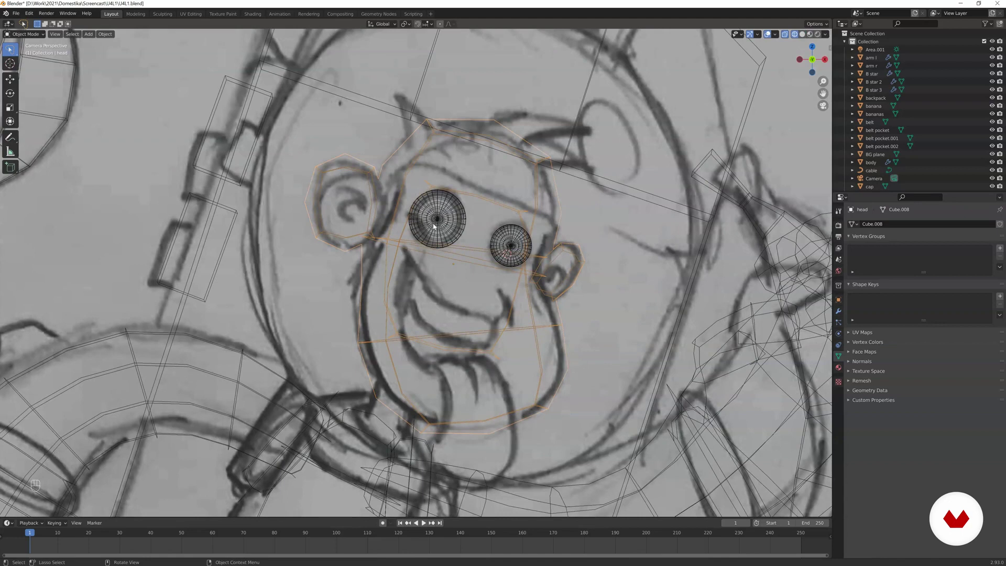
key(Tab)
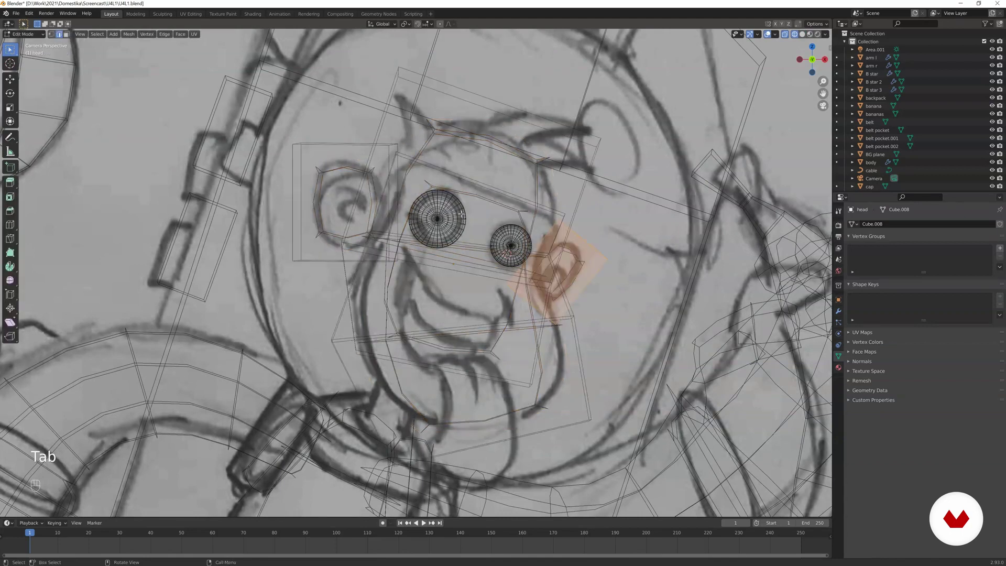
key(z)
click(449, 242)
Switch to face selection on the head's face block and compare its selected upper face in solid view with the wireframe.
key(3)
key(g)
key(z)
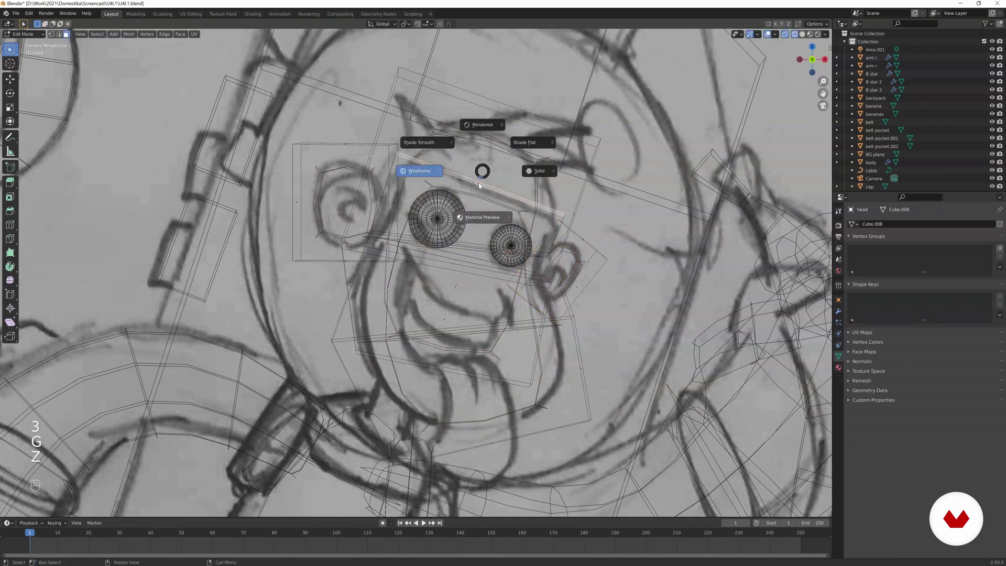
click(527, 181)
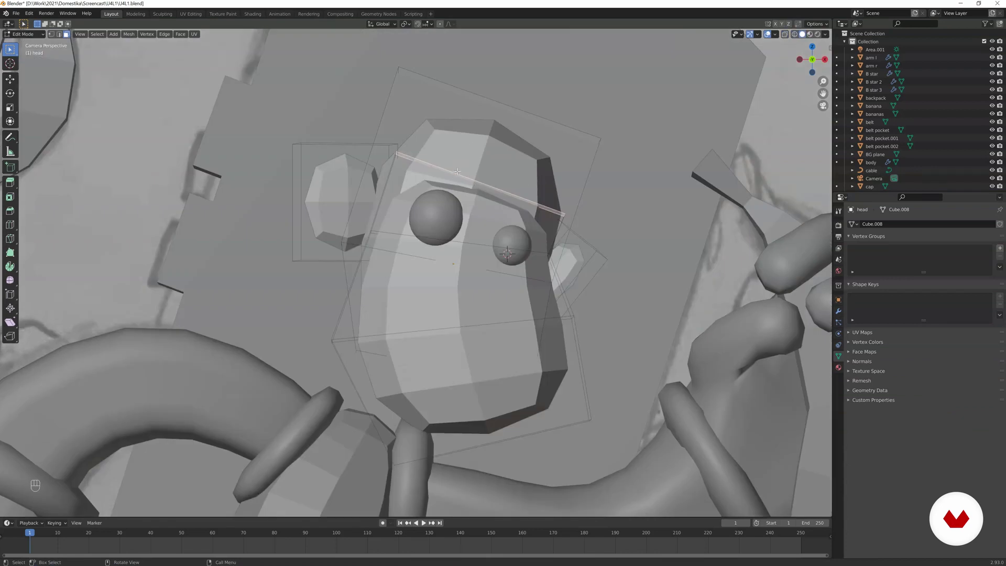
key(z)
key(z)
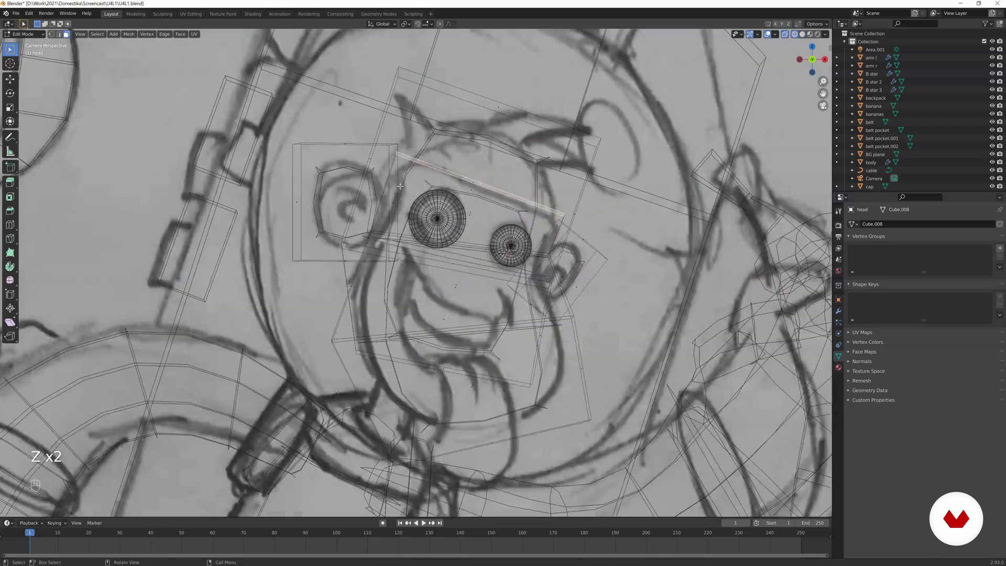
Move, rotate and scale the face block's upper face down across the upper part of both eyes.
key(g)
key(r)
click(524, 195)
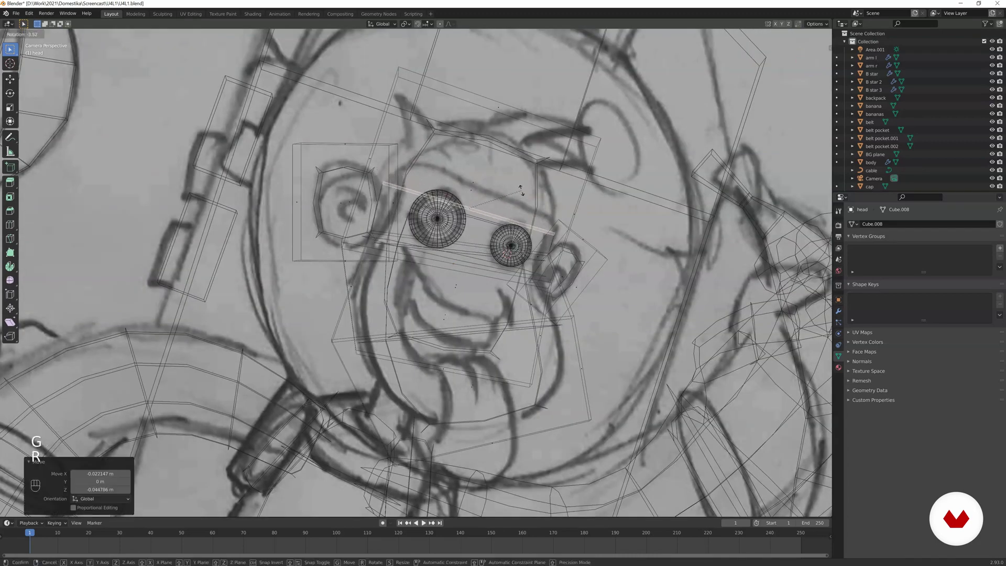
key(s)
click(528, 195)
key(r)
click(532, 189)
key(g)
click(536, 196)
Extrude the upper face up to the sketch's brow line, rotating it about 5.46° and widening it to 1.147 along X.
key(r)
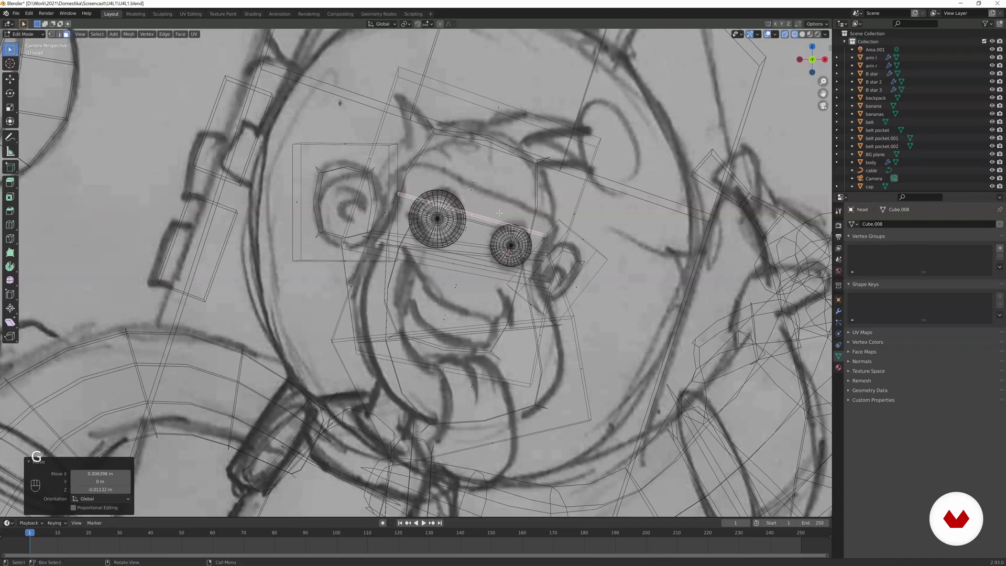
click(516, 201)
scroll(508, 195, up, 2)
scroll(507, 195, up, 1)
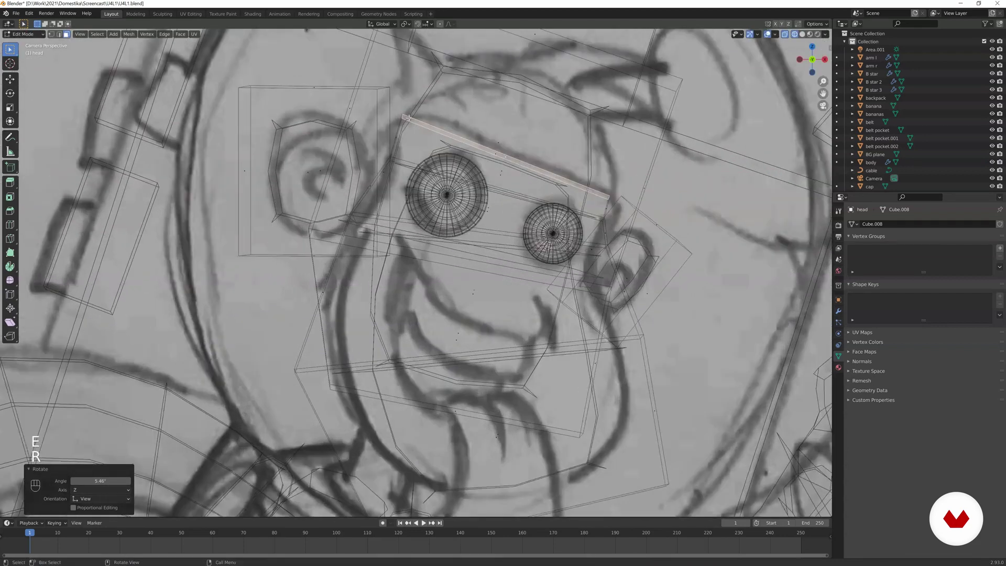
key(g)
click(526, 175)
key(s)
key(x)
click(584, 163)
Reposition the brow face and extrude it again above the brow line, scaling the new end to 0.870.
key(g)
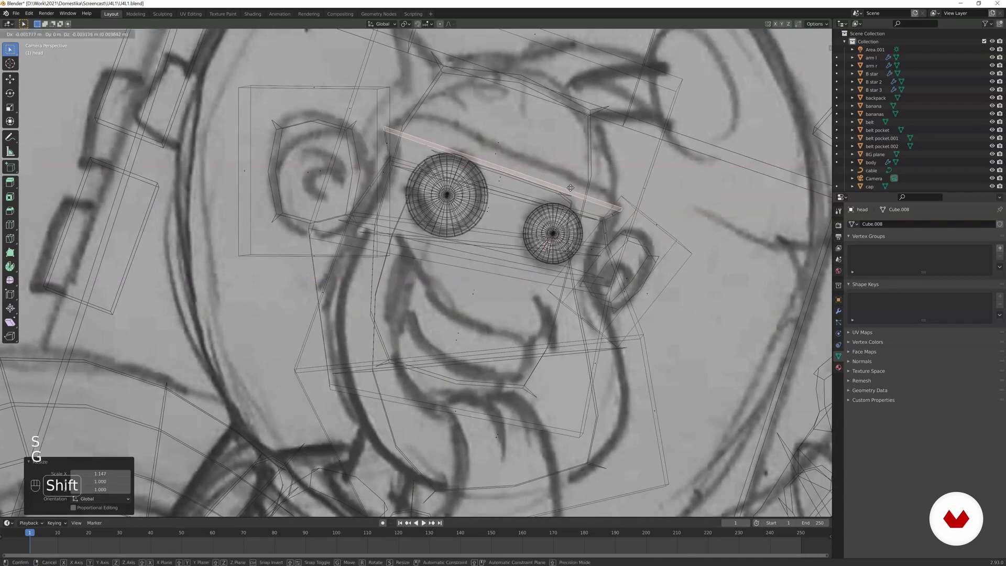
key(e)
click(624, 163)
key(s)
click(623, 162)
key(s)
click(598, 167)
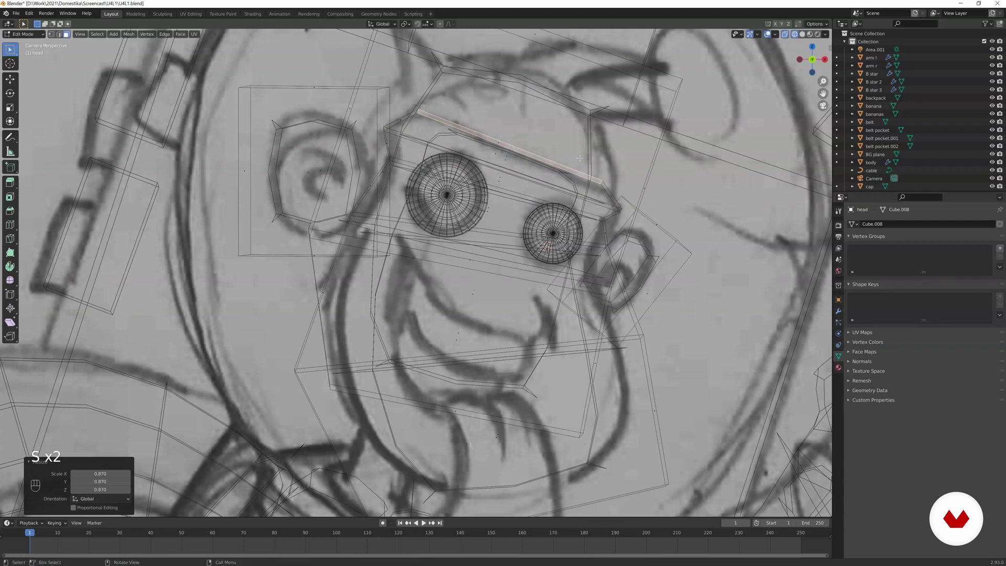
Review the head in solid view, reopen its mesh and add a single centred vertical loop cut through the face block.
key(z)
key(Tab)
scroll(524, 173, down, 4)
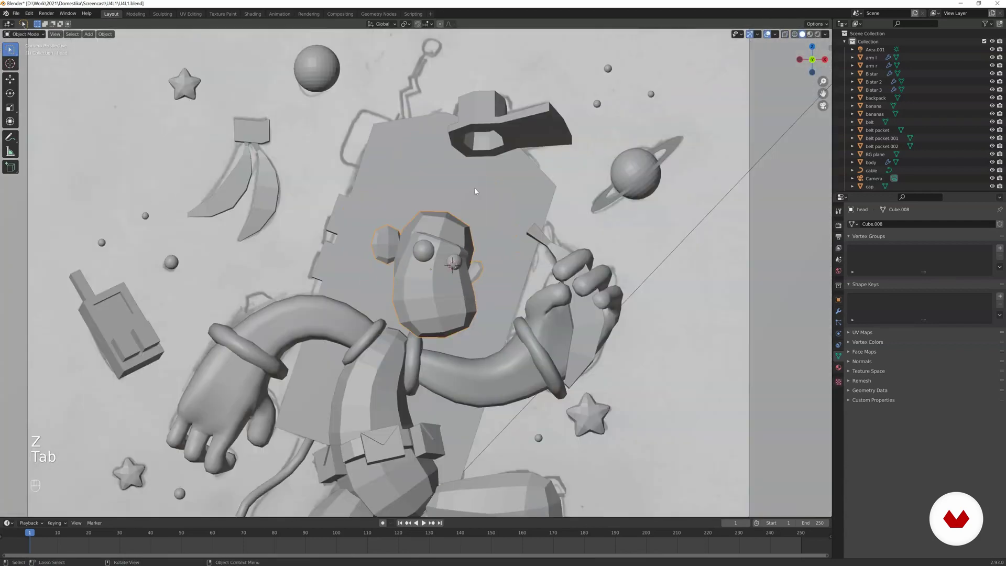
scroll(475, 191, up, 5)
key(Tab)
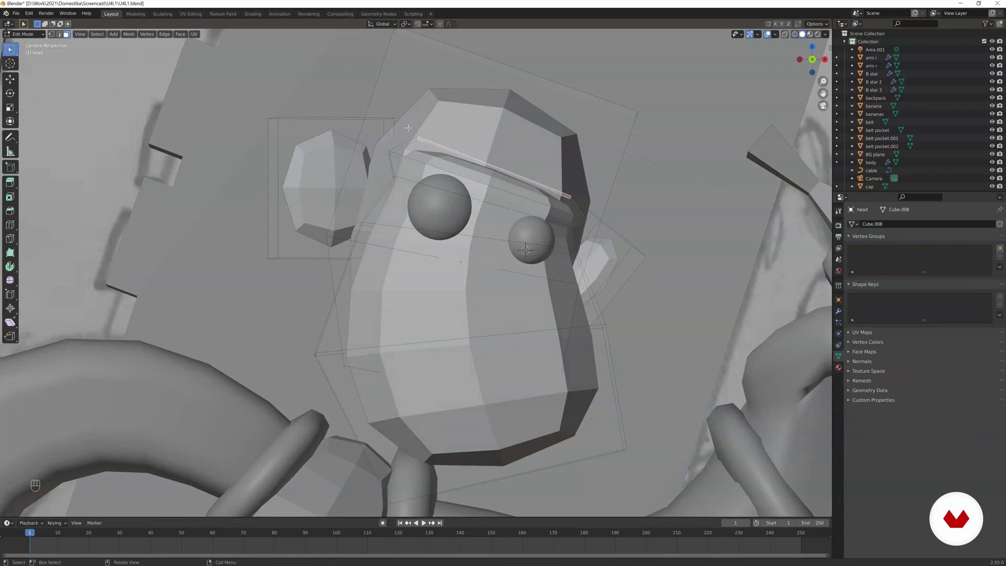
key(ctrl+r)
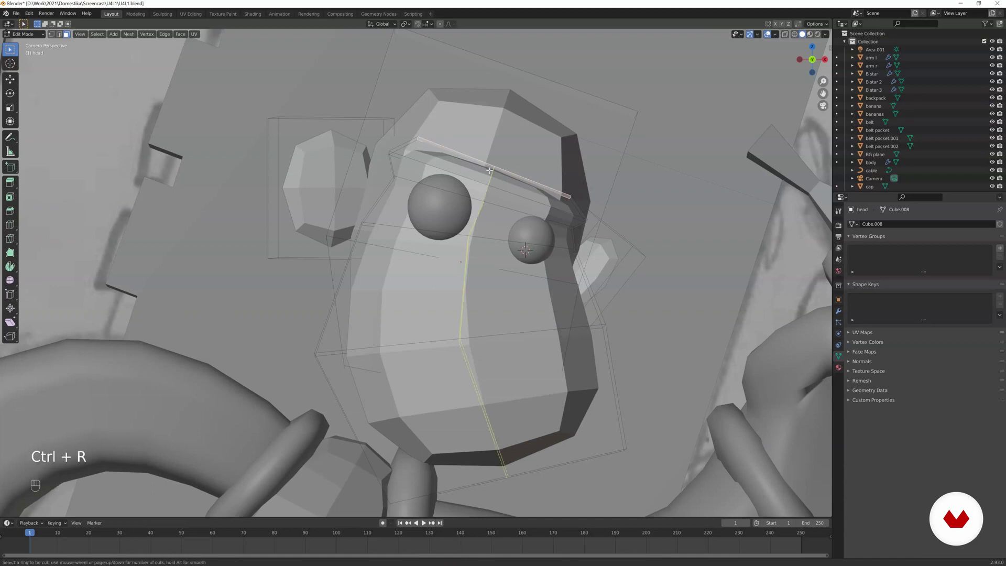
click(490, 170)
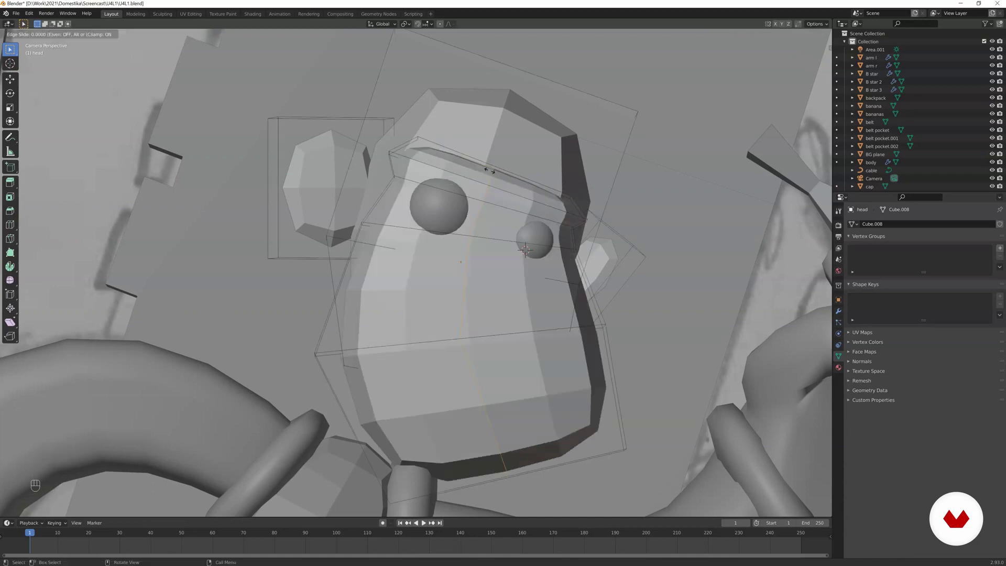
right_click(490, 171)
scroll(471, 113, up, 3)
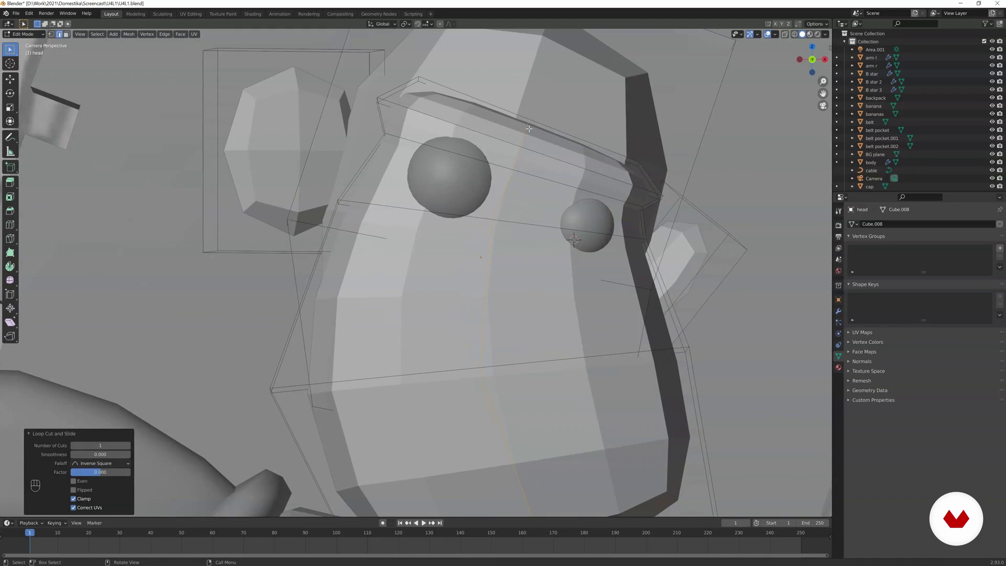
In wireframe vertex selection, move the middle of the face block's lower edge to the sketch's chin line.
scroll(529, 128, down, 5)
shift+middle_drag(499, 388, 484, 352)
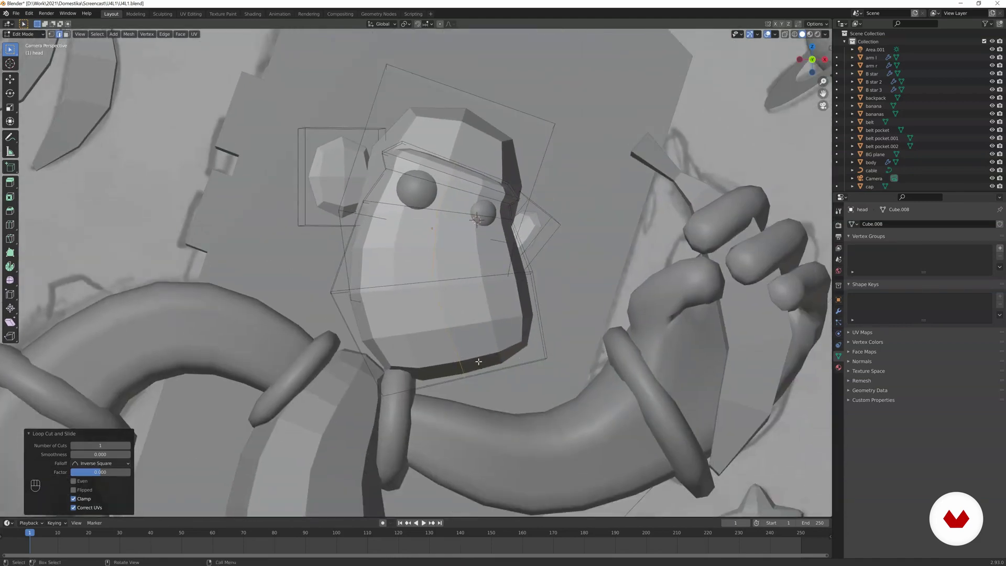
key(1)
key(z)
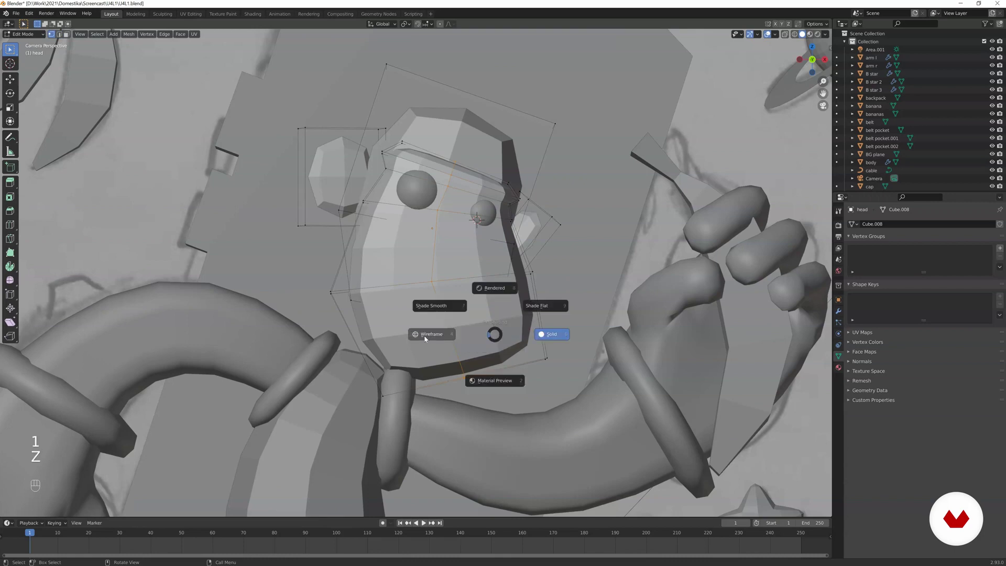
click(425, 339)
key(g)
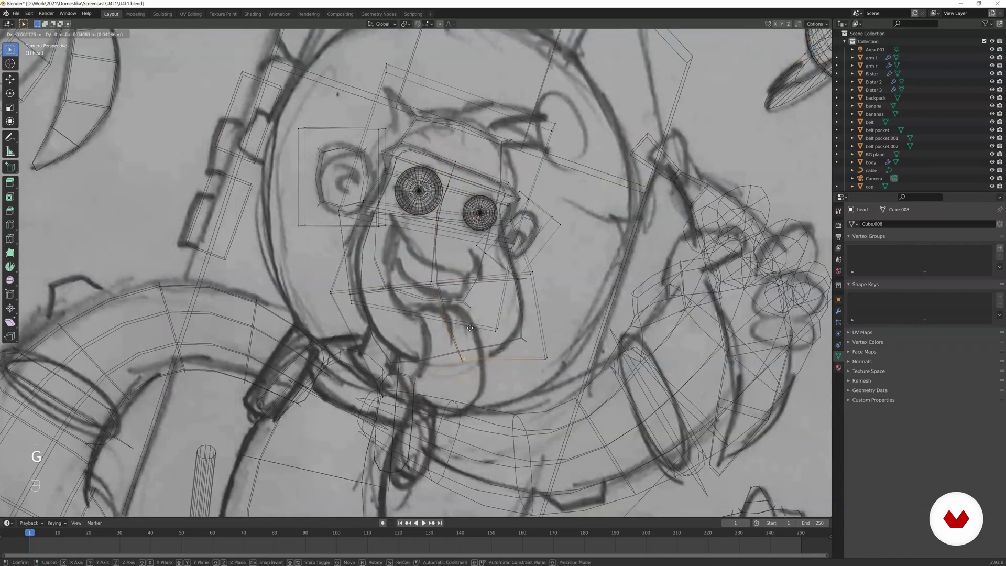
click(473, 340)
Pull the chin corner beneath the smaller eye up and inward along the sketched jaw, and check the shape in solid view.
click(546, 356)
key(g)
click(547, 358)
shift+click(549, 359)
key(g)
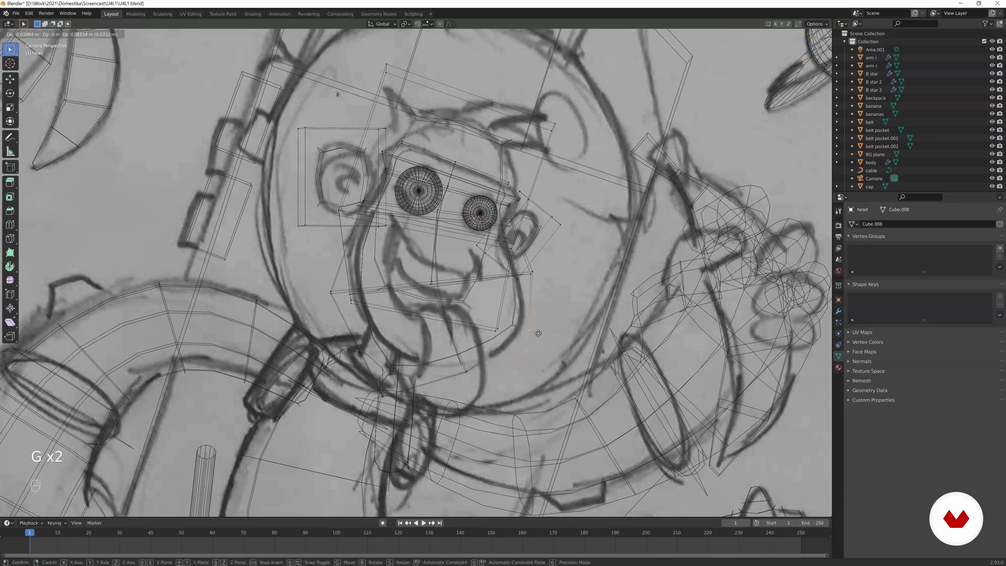
click(538, 333)
key(z)
click(617, 330)
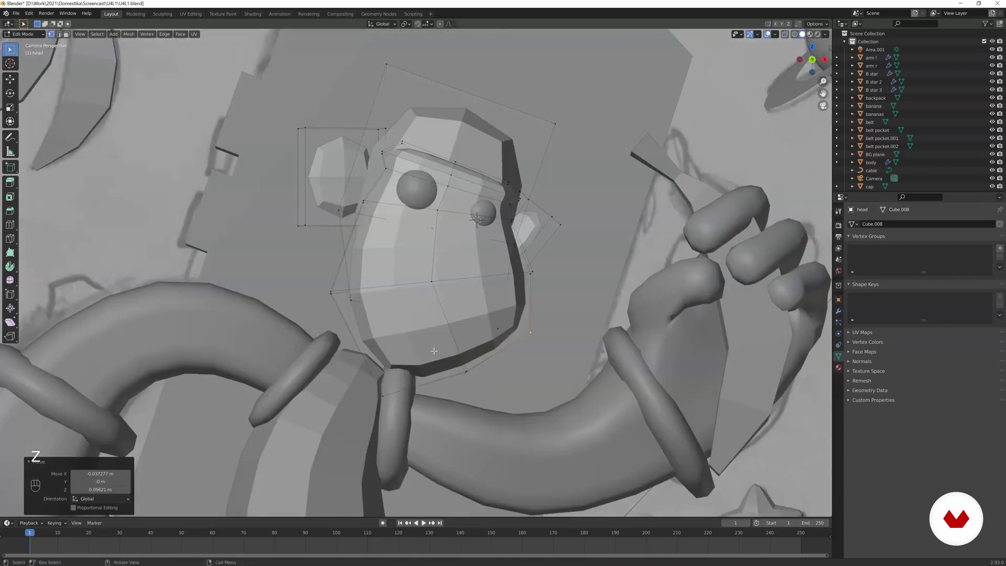
In wireframe, move the chin corner nearest the neck up to the sketched jaw and leave mesh editing in solid view.
key(z)
click(369, 354)
click(385, 398)
shift+click(387, 398)
key(g)
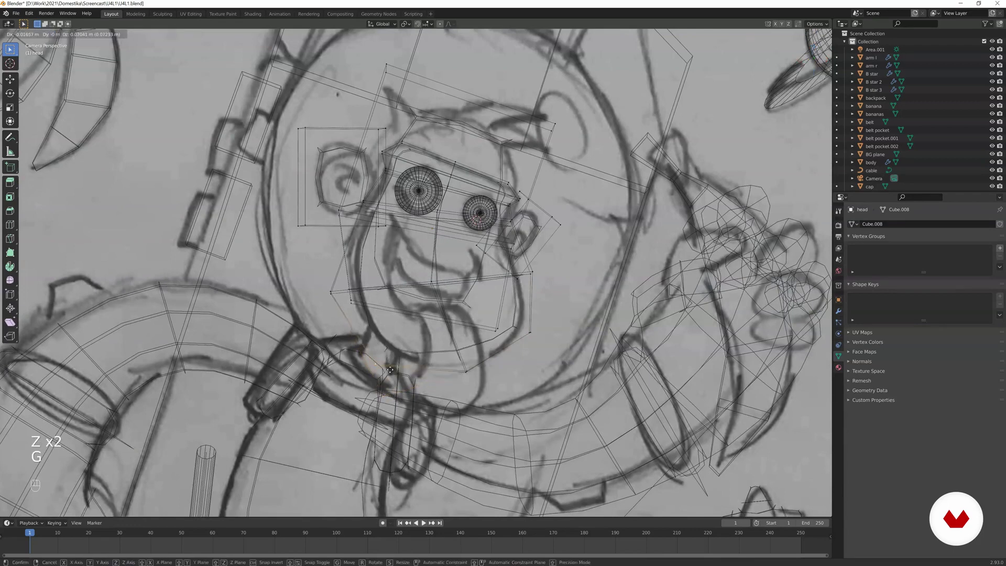
click(370, 327)
key(Tab)
key(z)
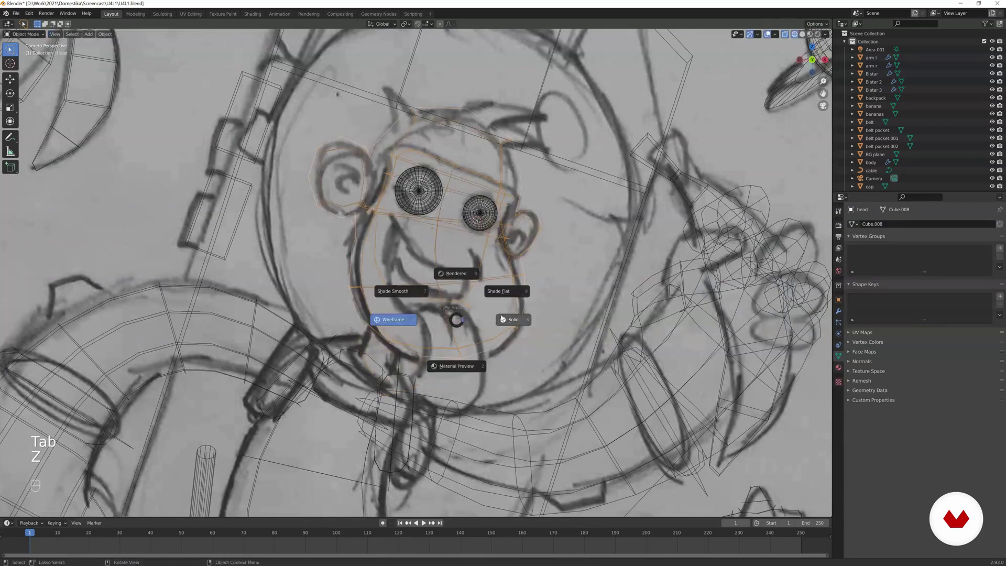
click(496, 307)
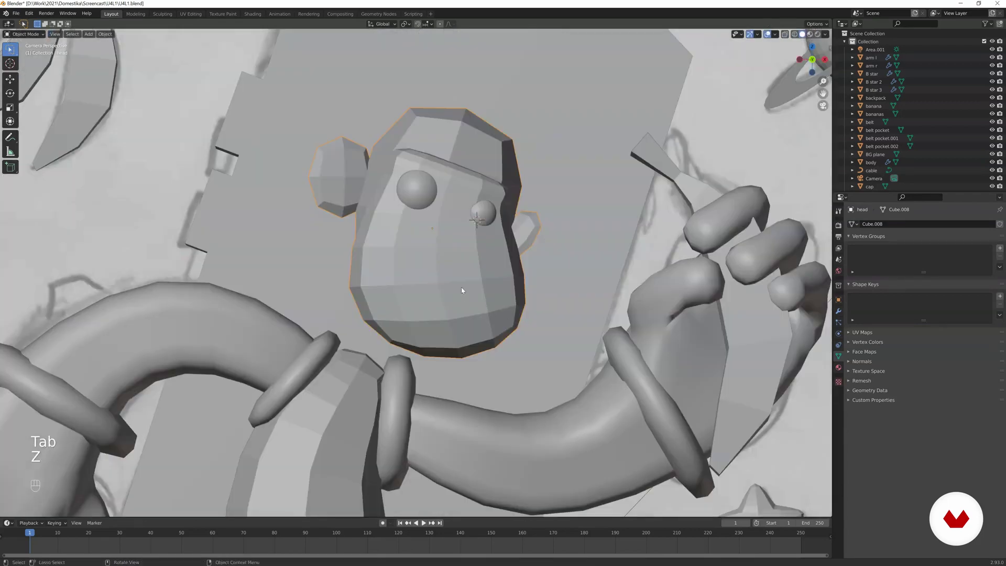
Orbit out of the camera view to see the head from the side and reopen the head's mesh for editing.
middle_drag(465, 272, 553, 292)
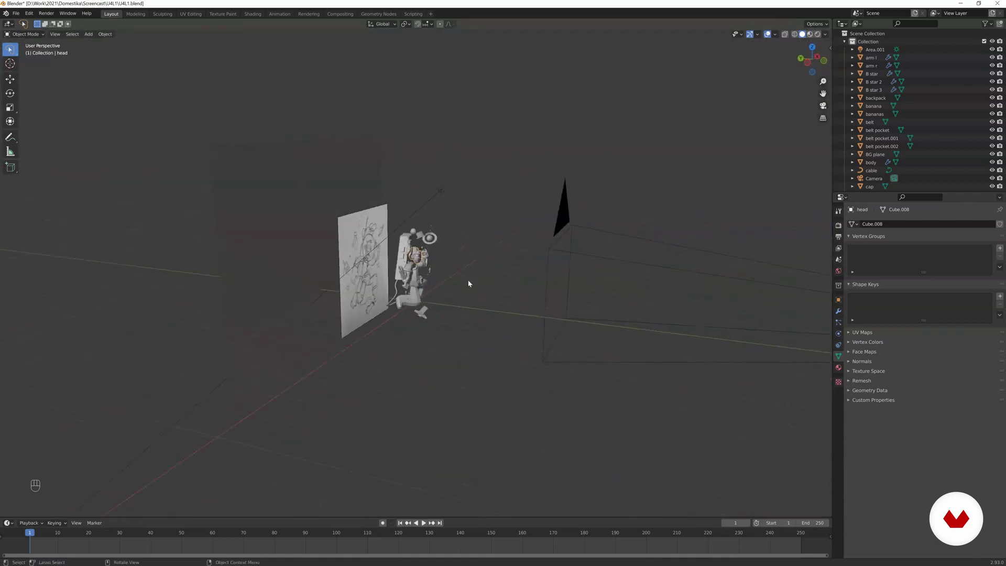
scroll(469, 284, up, 4)
click(343, 231)
mouse_move(427, 237)
middle_down()
mouse_move(255, 204)
mouse_move(447, 238)
mouse_move(414, 234)
middle_up()
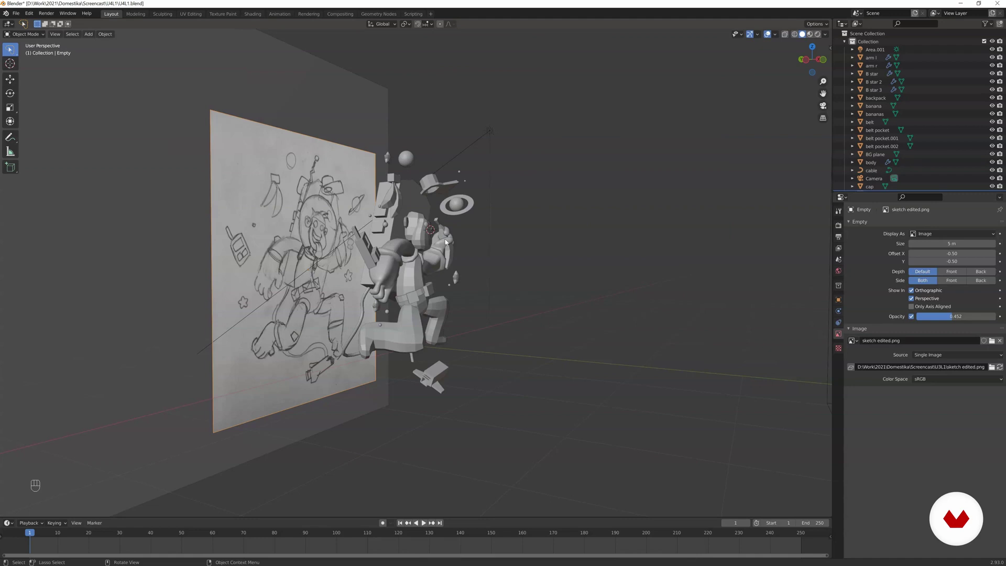
mouse_move(410, 259)
middle_down()
mouse_move(436, 247)
mouse_move(449, 313)
mouse_move(474, 298)
mouse_move(400, 293)
middle_up()
scroll(449, 313, up, 4)
key(Tab)
click(433, 291)
key(Tab)
scroll(400, 292, up, 4)
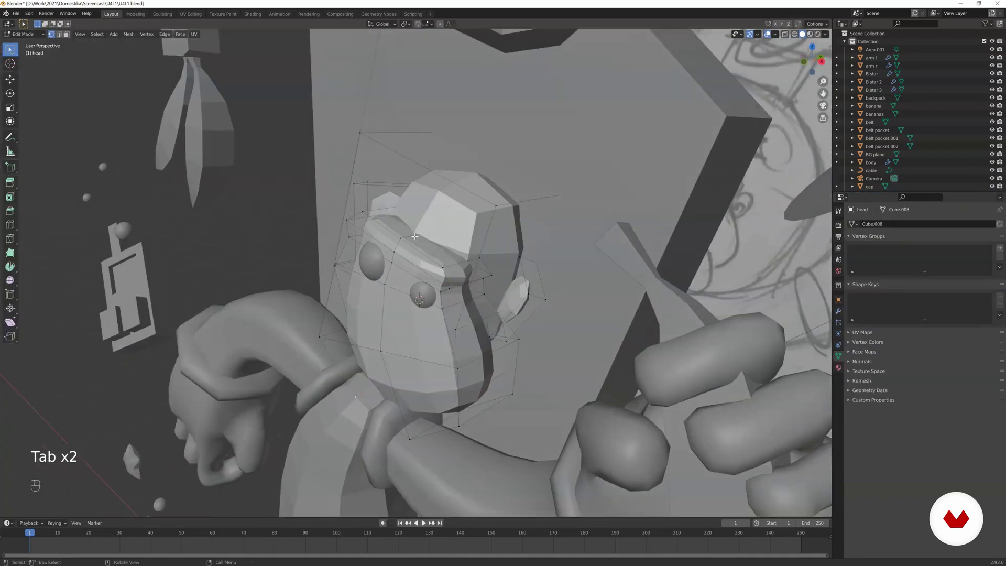
Select the face block's central vertical edge loop and move it forward about 0.039 m along Y.
key(2)
alt+click(415, 259)
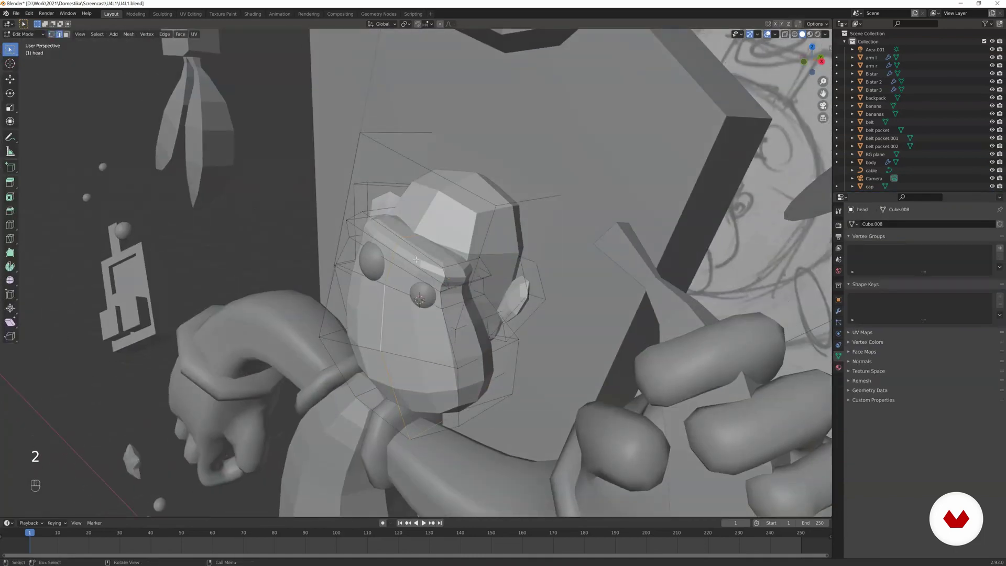
middle_drag(407, 252, 368, 237)
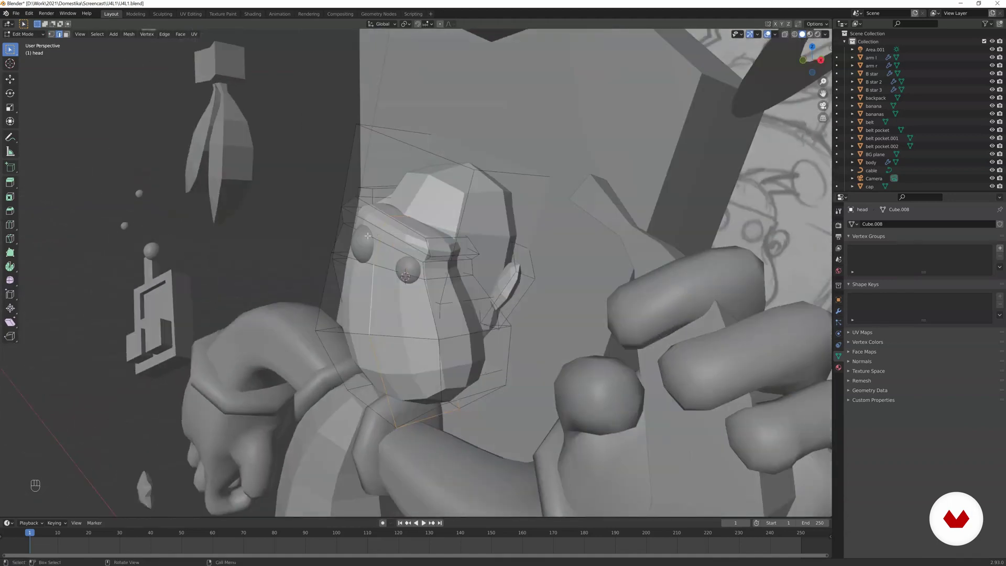
middle_drag(488, 245, 440, 297)
key(g)
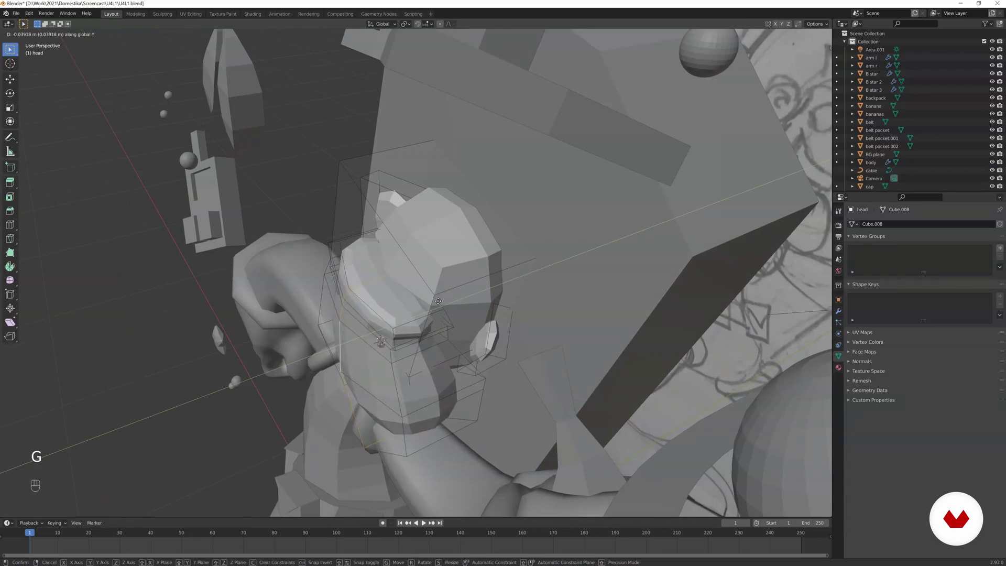
click(435, 303)
Select the whole linked face block and move it about 0.069 m along Y toward the back of the head.
middle_drag(435, 302, 427, 269)
key(a)
key(l)
key(g)
key(y)
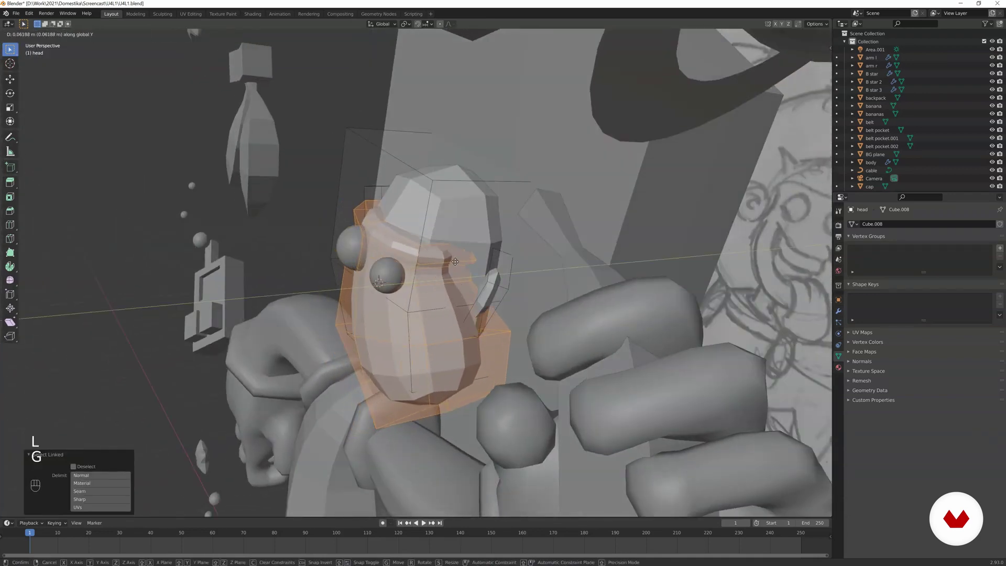
click(455, 261)
middle_drag(456, 260, 508, 264)
Leave mesh editing, apply smooth shading to the head and return to the camera view.
key(z)
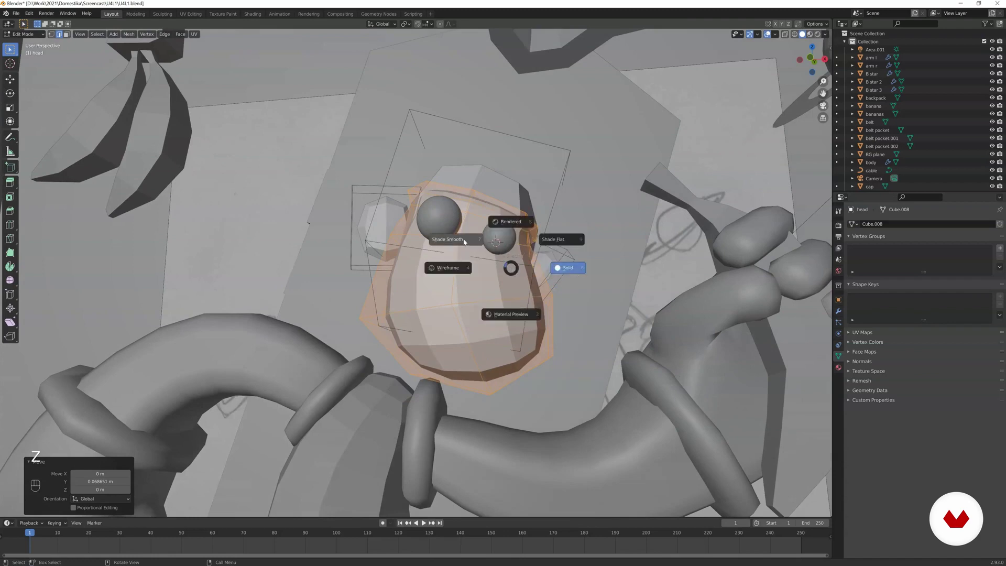
click(558, 268)
key(Tab)
scroll(479, 278, down, 4)
middle_drag(478, 279, 454, 267)
key(z)
click(404, 238)
mouse_move(492, 230)
middle_down()
mouse_move(419, 223)
mouse_move(428, 225)
middle_up()
key(KP_0)
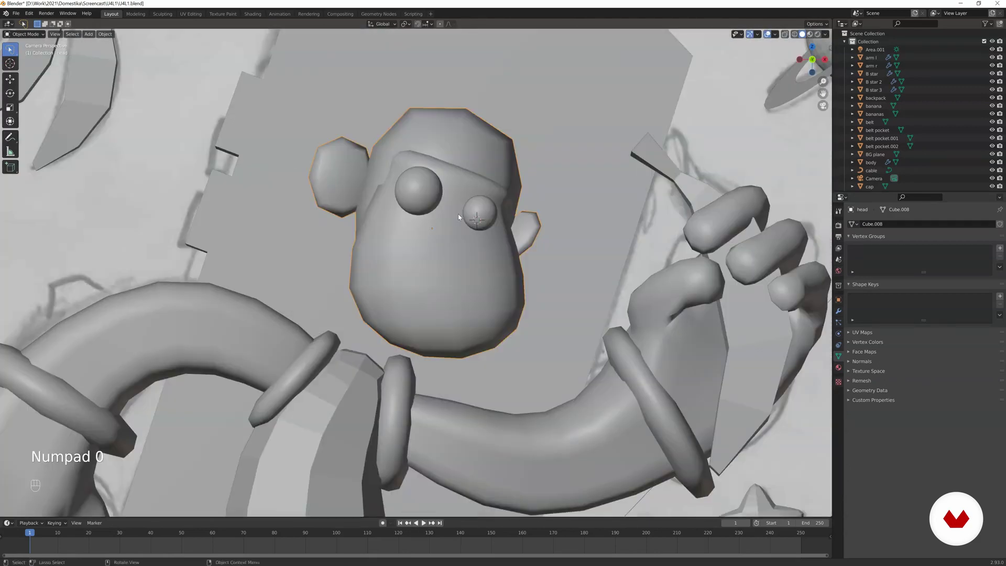
Compare the smoothed face and jaw shape with the sketch in wireframe view.
scroll(459, 214, up, 1)
scroll(460, 215, down, 2)
key(z)
click(434, 232)
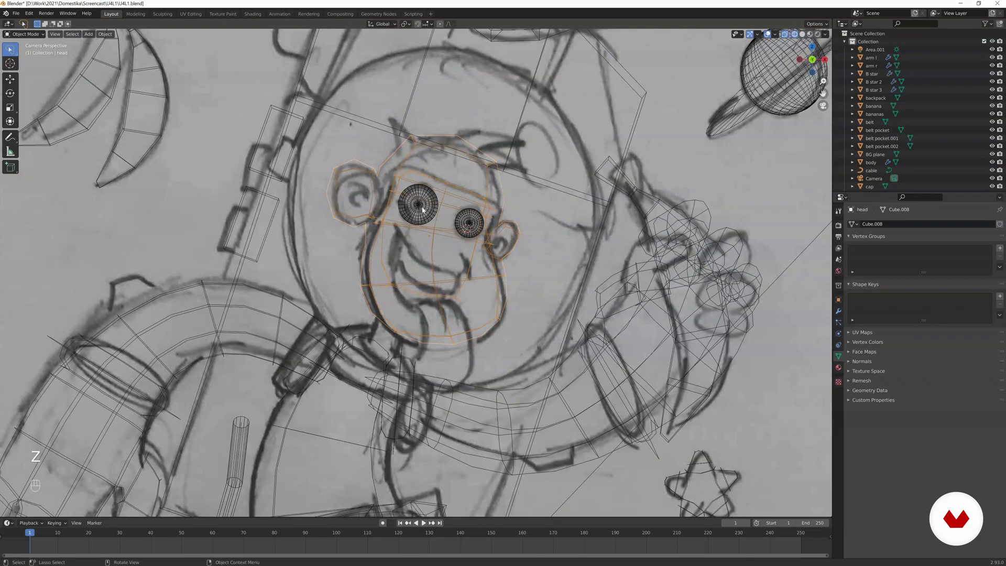
scroll(420, 199, up, 4)
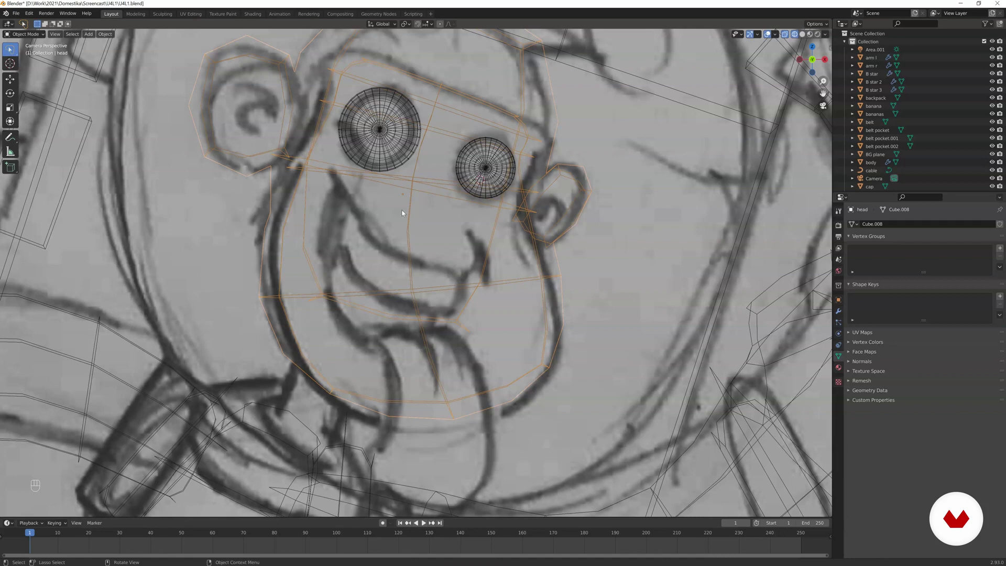
Reopen the head's mesh with vertex selection in solid view and show its Subdivision modifier settings.
key(Tab)
key(z)
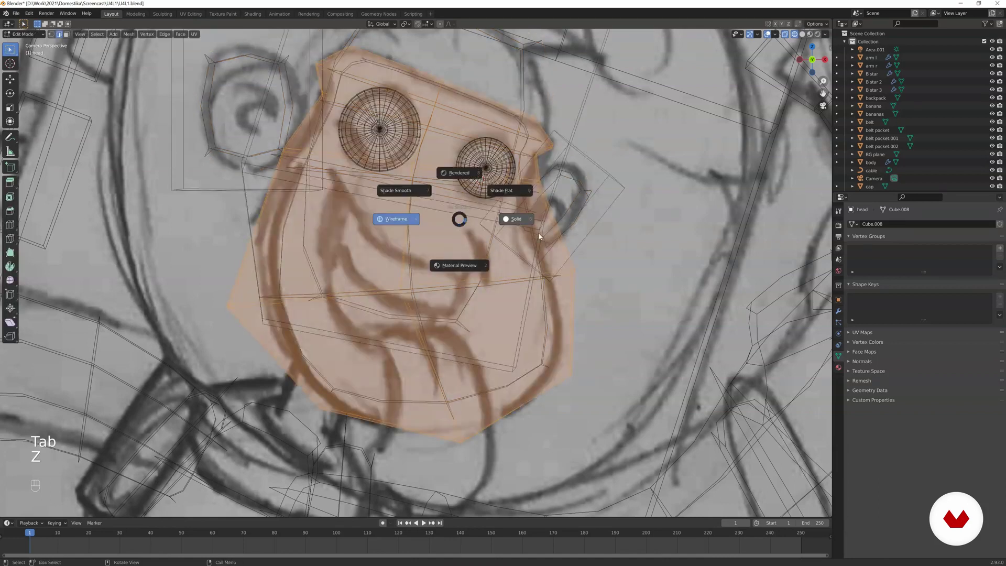
click(516, 219)
key(1)
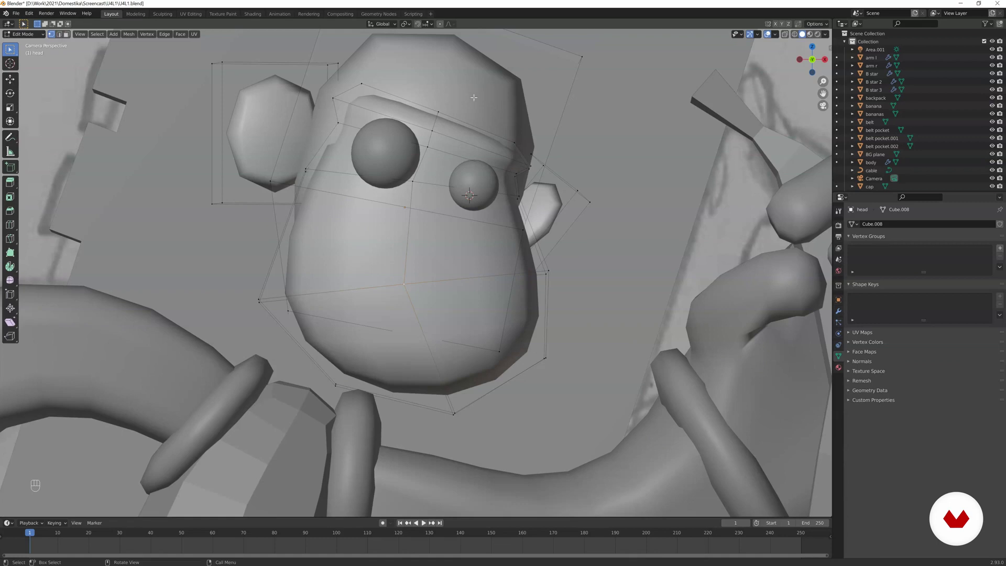
click(838, 310)
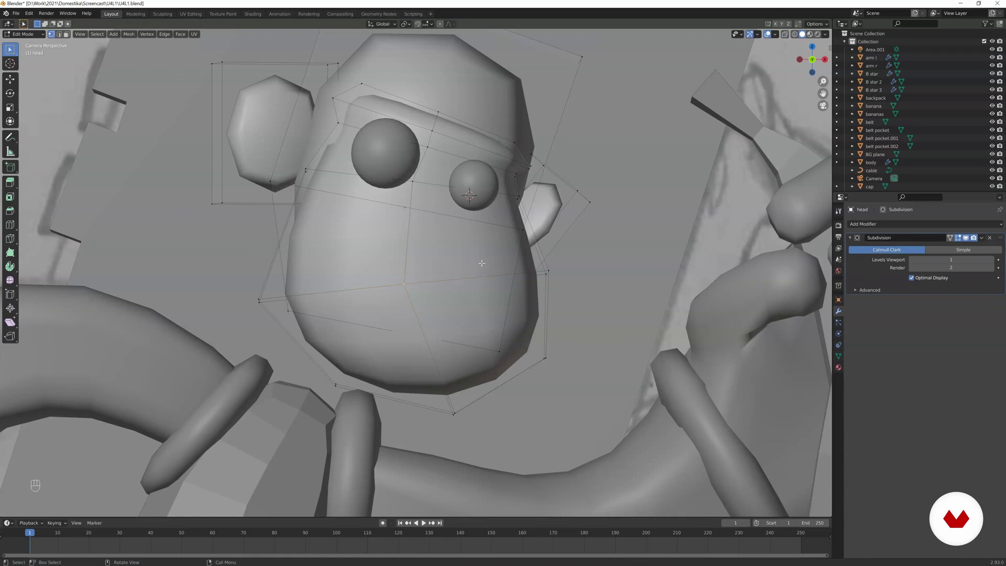
Apply the head's Subdivision modifier and reopen the subdivided mesh for editing.
key(Tab)
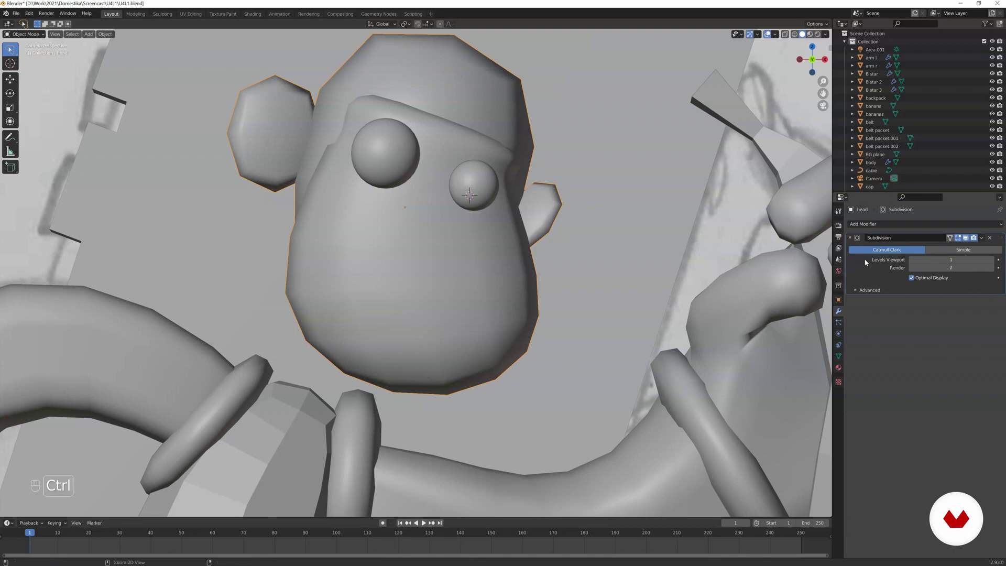
key(ctrl+a)
key(Tab)
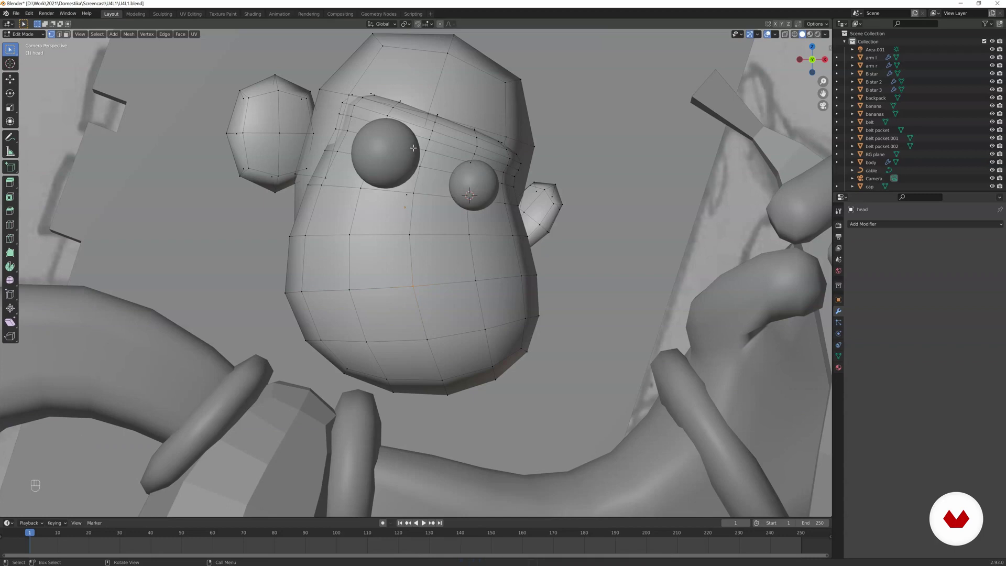
scroll(324, 211, up, 2)
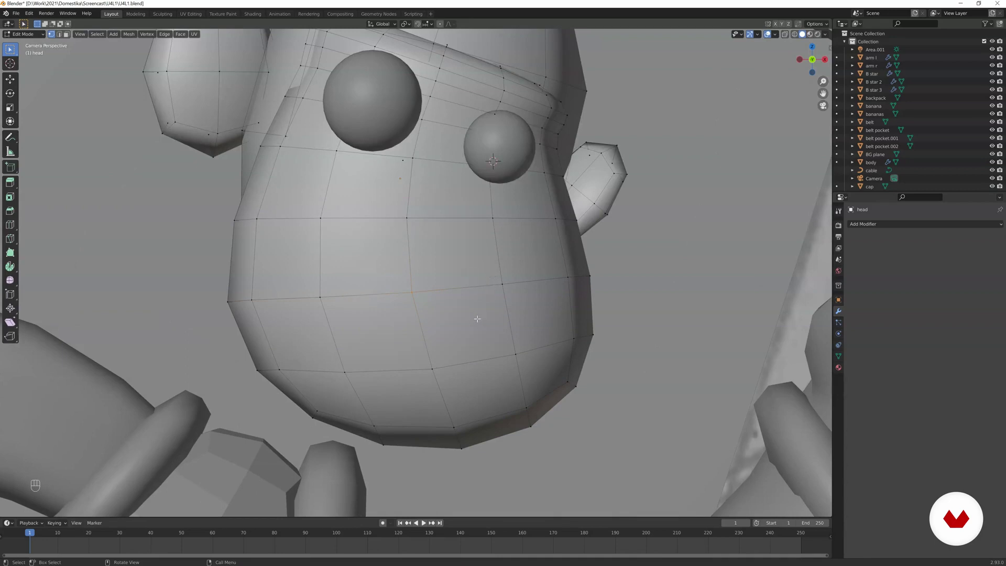
Over the sketch in wireframe view, cut a closed outline of the open smiling mouth into the face with the Knife tool.
key(z)
key(a)
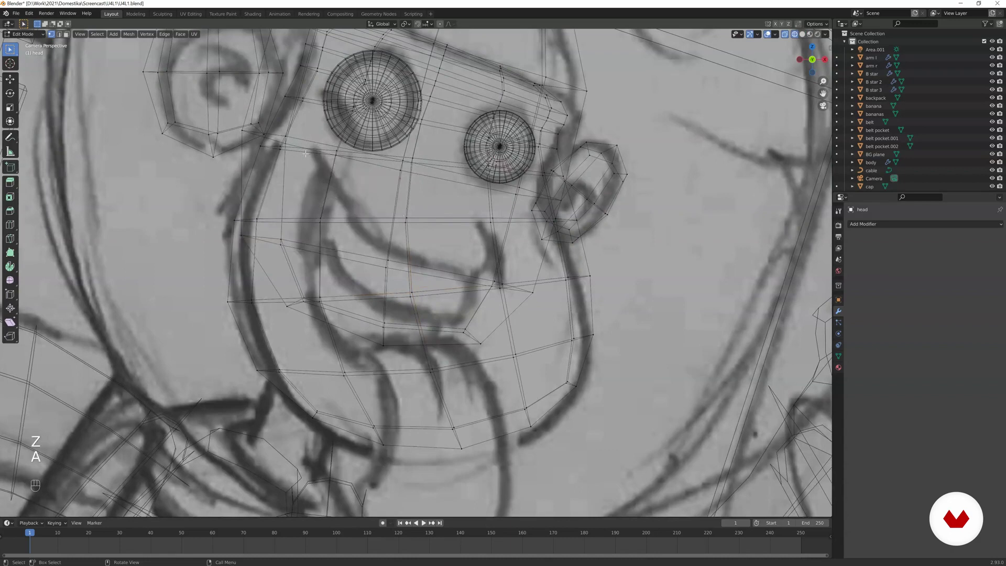
key(a)
click(307, 145)
key(a)
key(k)
click(315, 170)
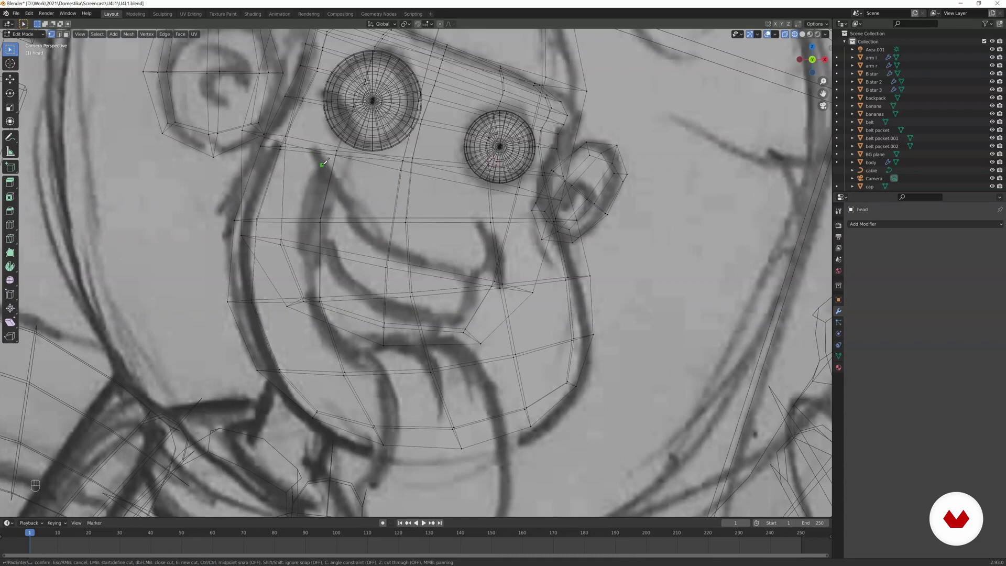
click(323, 165)
click(330, 178)
click(361, 218)
click(382, 251)
click(410, 257)
click(479, 265)
click(498, 256)
click(488, 285)
click(450, 366)
click(376, 371)
click(336, 346)
click(299, 298)
click(298, 217)
click(321, 165)
key(Return)
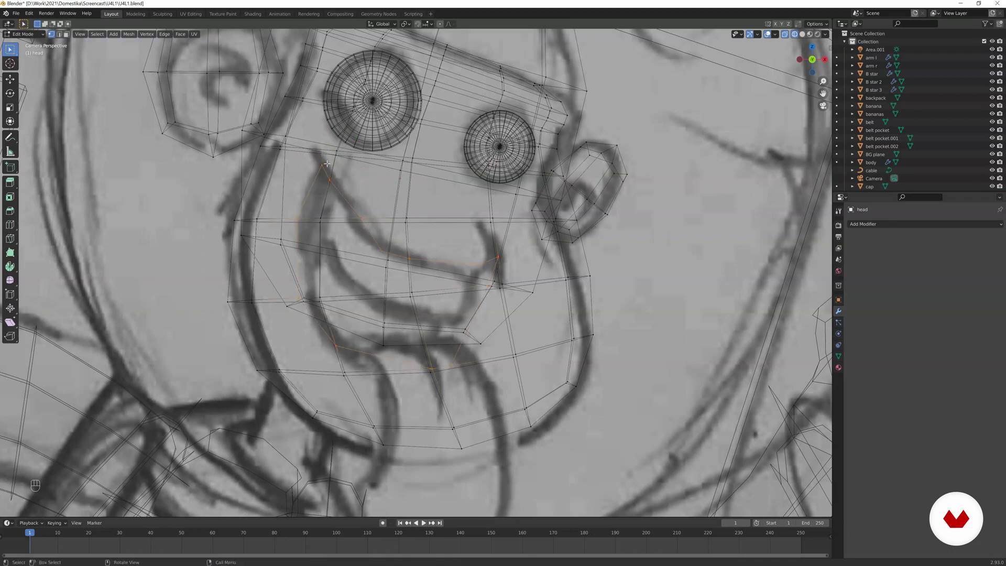
In solid view, select all the faces inside the cut mouth outline using face selection.
key(z)
click(448, 222)
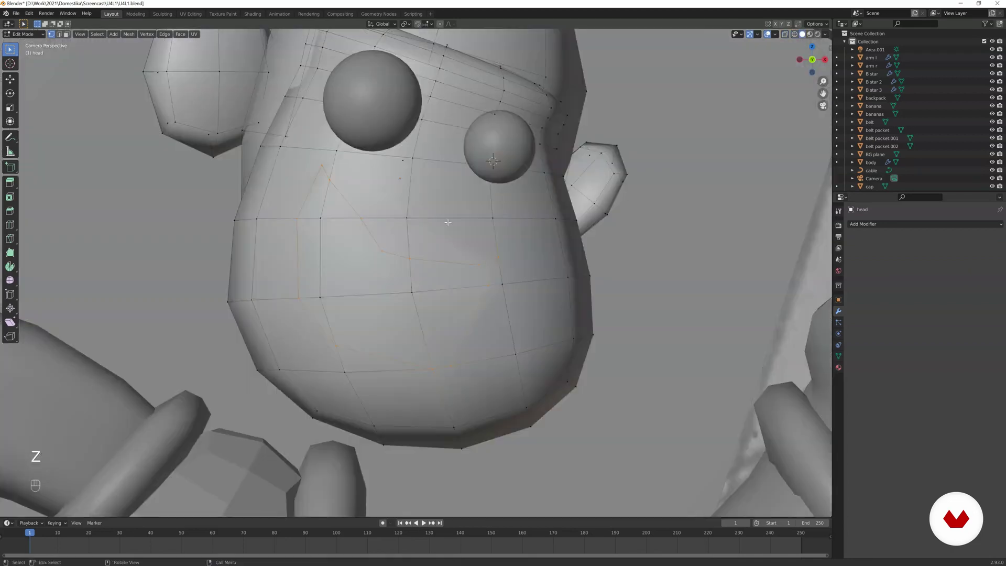
key(3)
shift+click(380, 280)
shift+click(317, 306)
shift+click(310, 272)
shift+click(331, 208)
shift+click(315, 203)
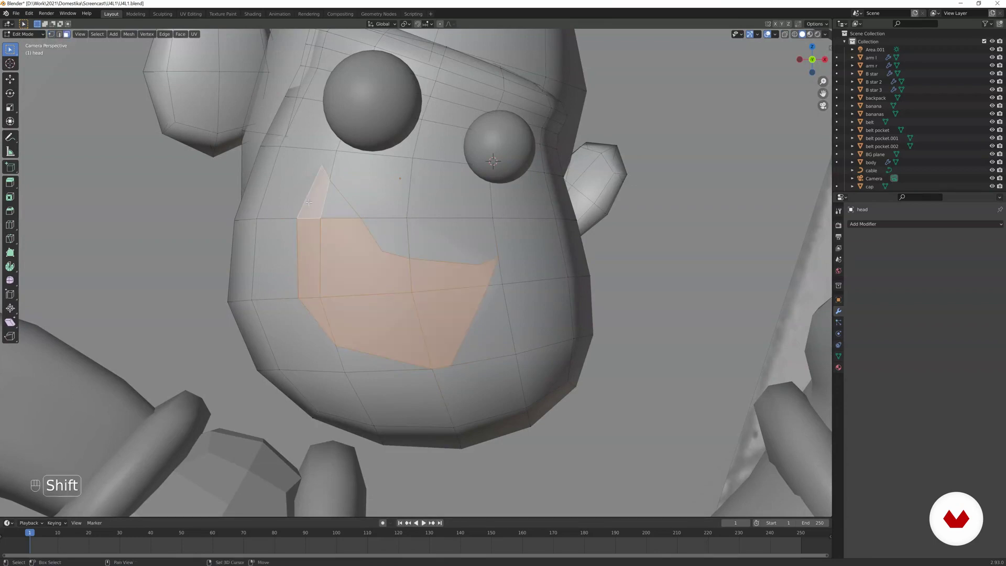
Try extruding the mouth faces about 0.049 m into the head, and undo the extrusion.
middle_drag(380, 212, 357, 220)
scroll(361, 223, up, 10)
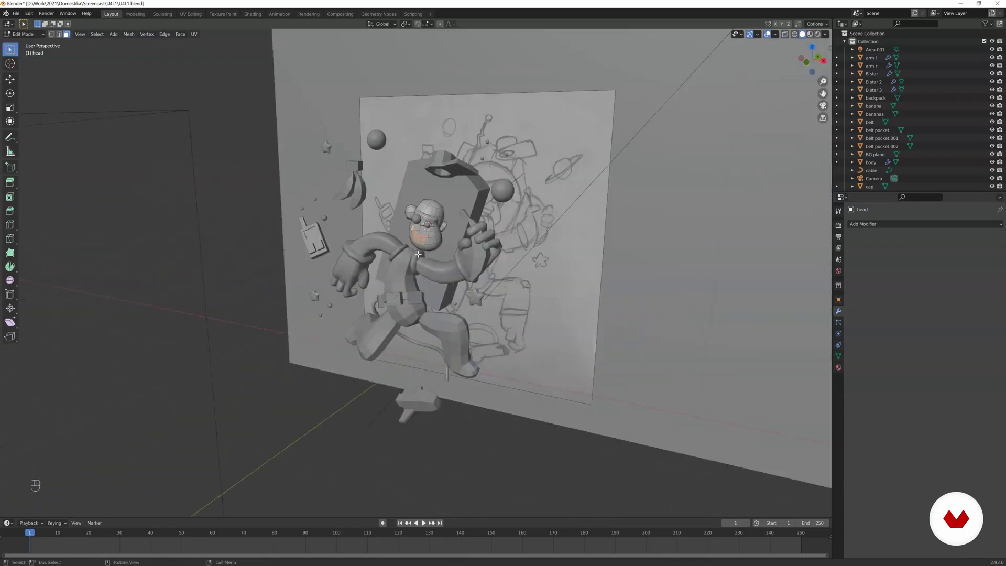
middle_drag(424, 265, 452, 271)
scroll(492, 225, up, 4)
middle_drag(498, 218, 488, 272)
scroll(472, 215, up, 2)
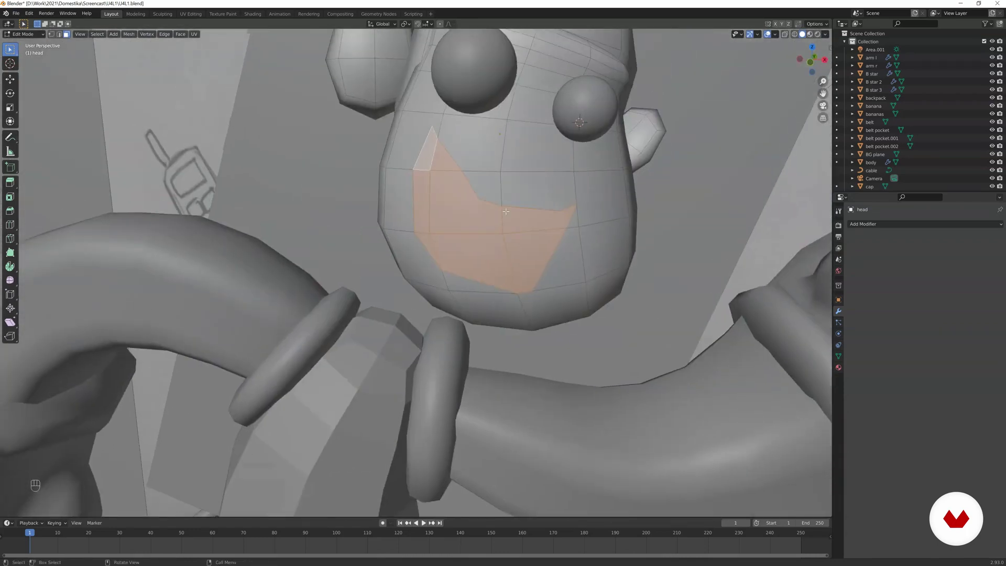
middle_drag(511, 201, 524, 156)
key(e)
click(464, 212)
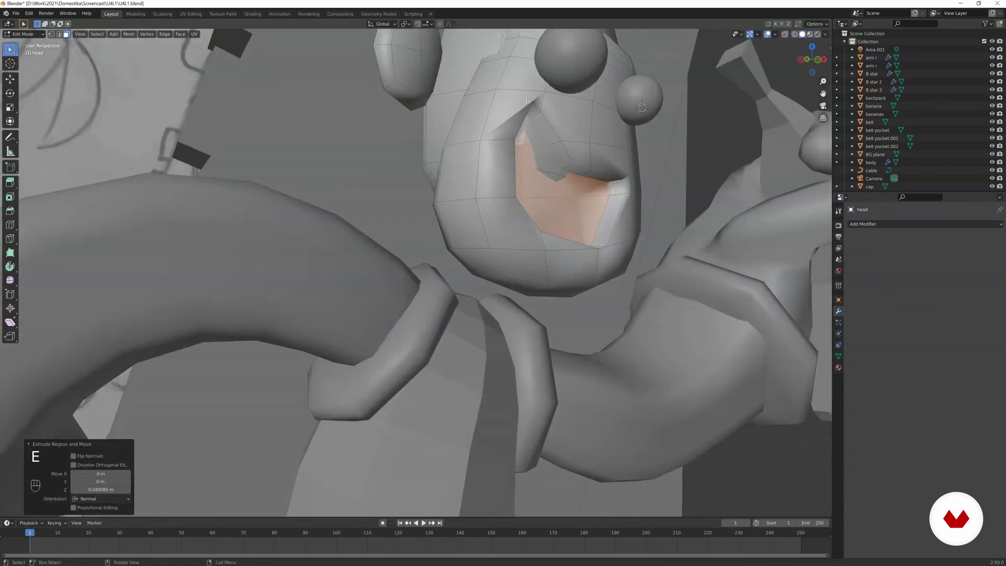
middle_drag(593, 181, 566, 205)
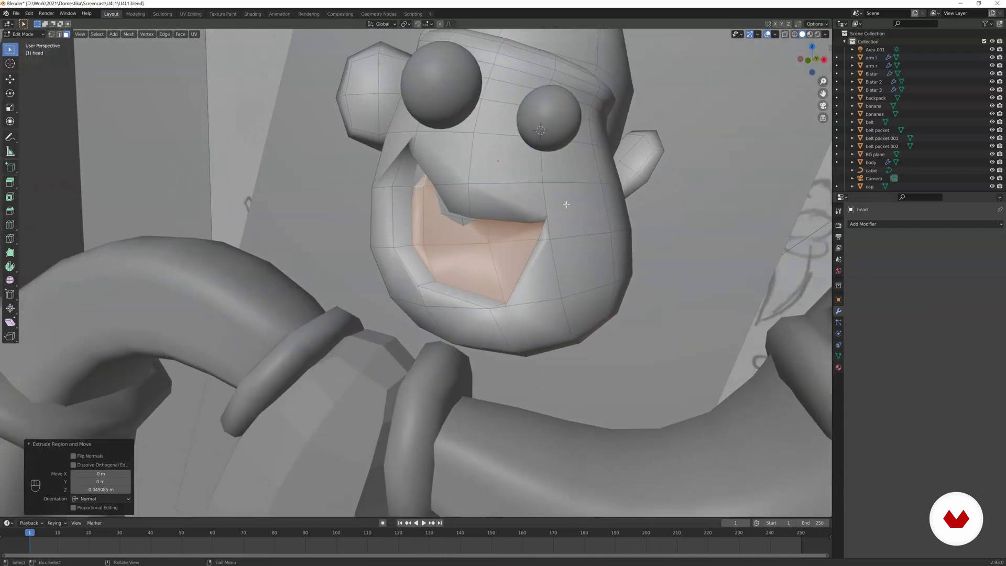
key(ctrl+z)
Try insetting the mouth faces by about 0.028 m and extruding them into the head.
ctrl+middle_drag(567, 204, 431, 251)
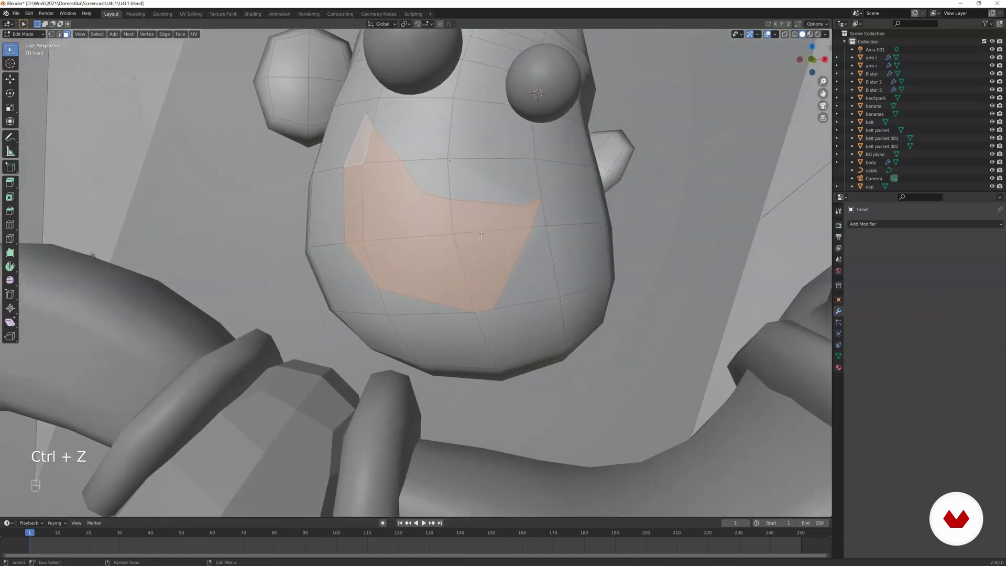
key(i)
click(503, 211)
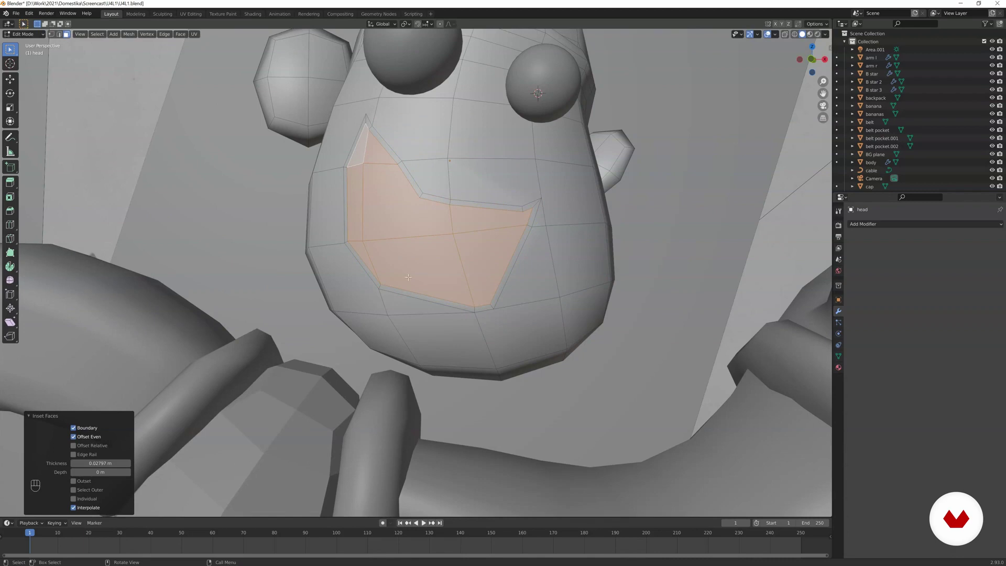
scroll(476, 203, down, 3)
key(e)
click(434, 213)
scroll(433, 213, up, 4)
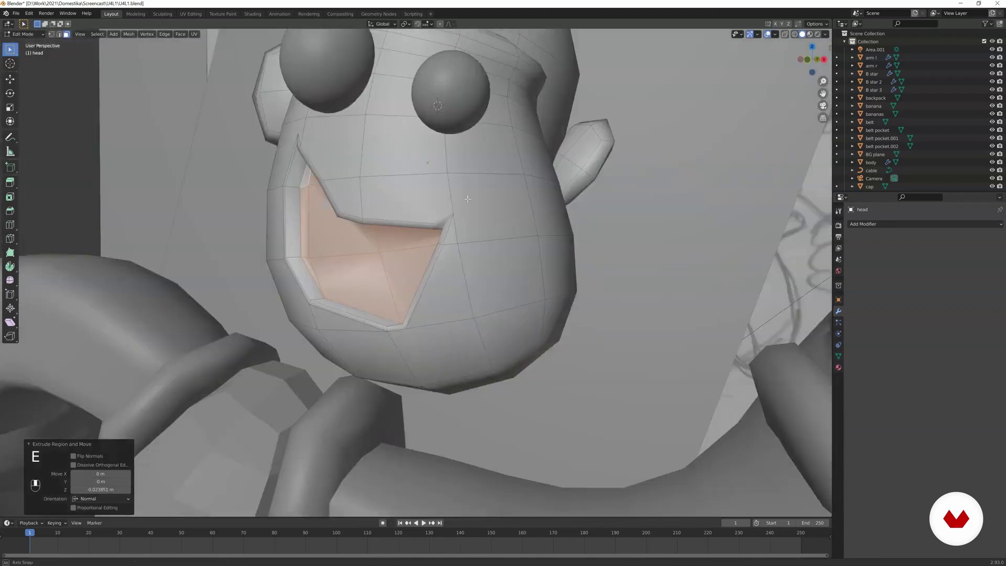
Inspect the recessed mouth outside mesh editing, and undo the extrusion and inset.
key(Tab)
scroll(472, 196, down, 3)
mouse_move(440, 193)
middle_down()
mouse_move(495, 199)
mouse_move(427, 187)
middle_up()
scroll(427, 187, up, 2)
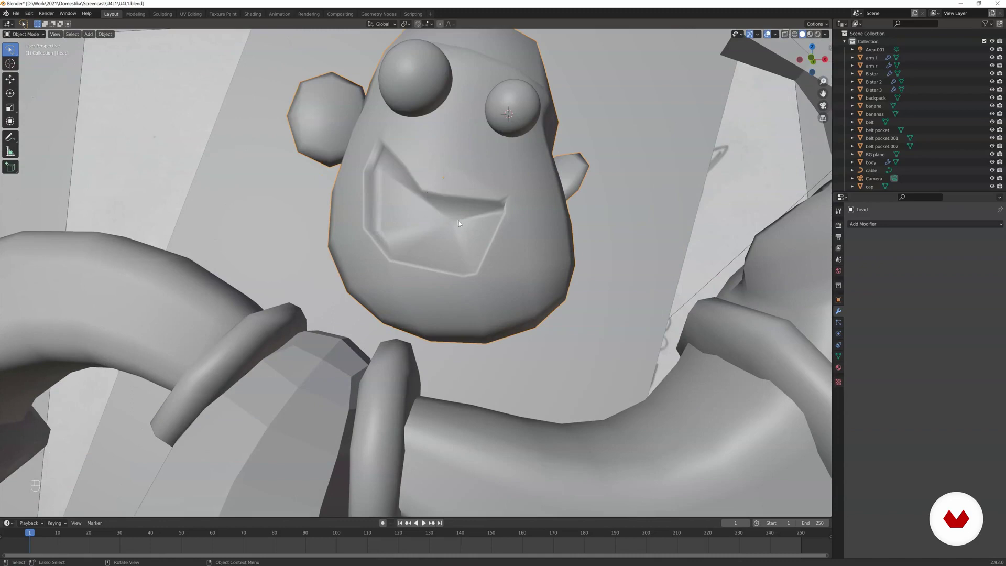
key(ctrl+z)
key(ctrl+z)
key(ctrl+z)
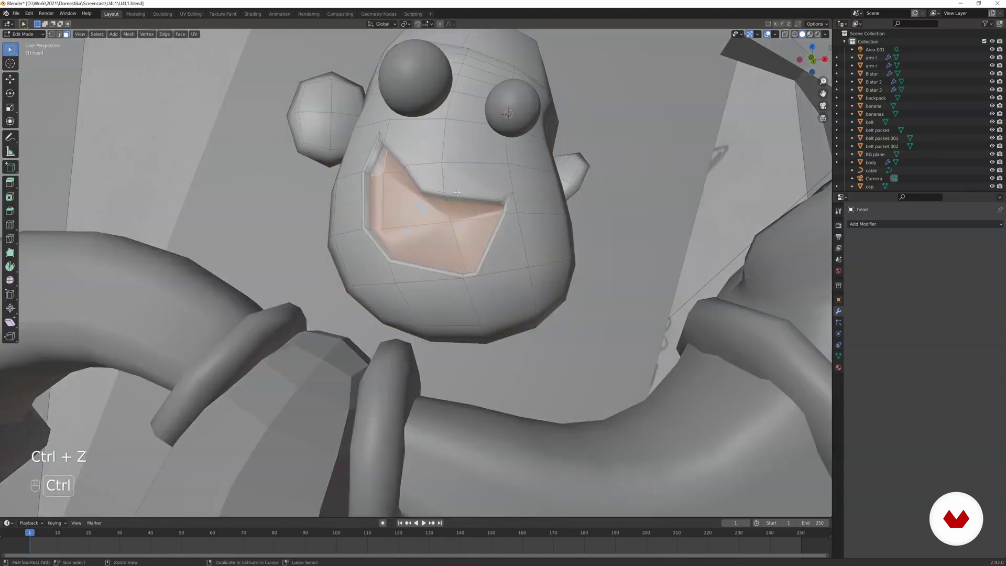
middle_drag(456, 193, 468, 214)
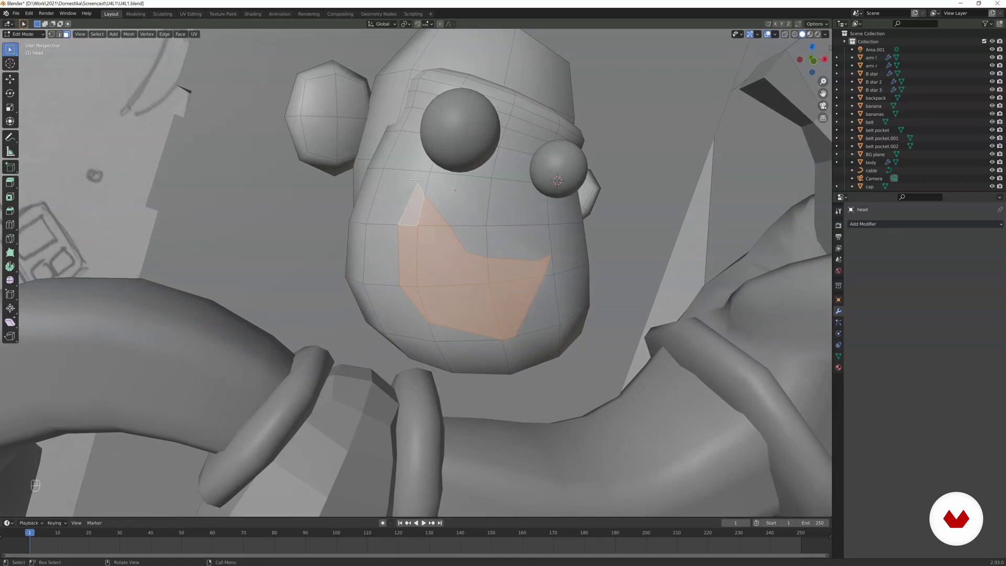
With vertex selection, connect the mouth outline's raised upper corner to the cheek vertex beside it with a new edge.
key(1)
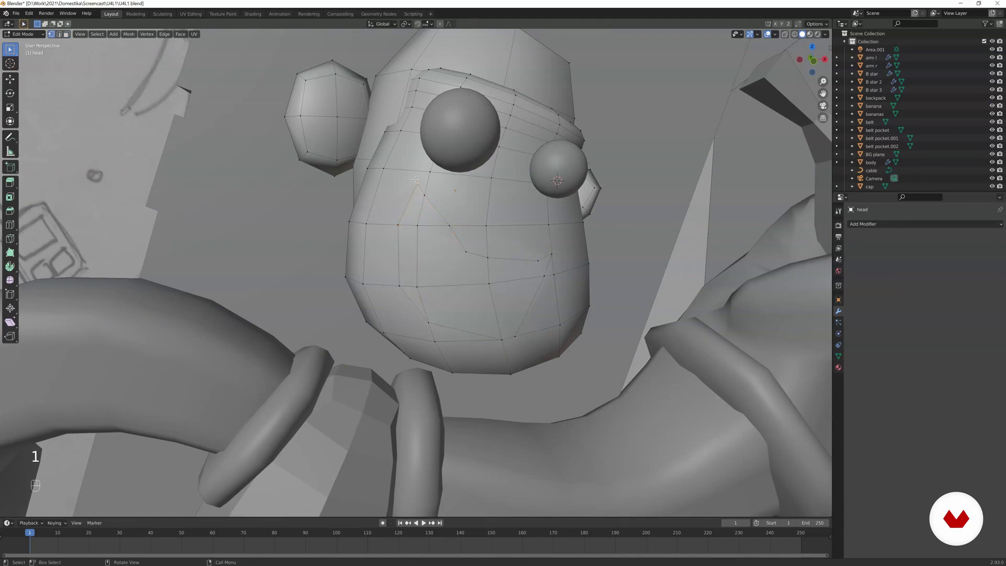
shift+click(386, 169)
middle_drag(402, 156, 404, 164)
scroll(404, 165, up, 3)
key(g)
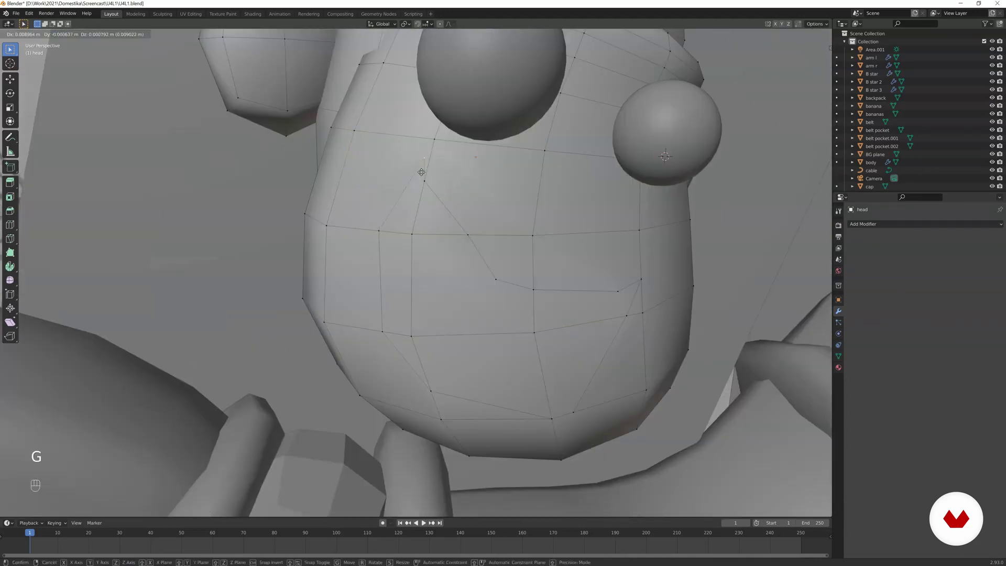
right_click(387, 161)
click(355, 132)
shift+click(412, 159)
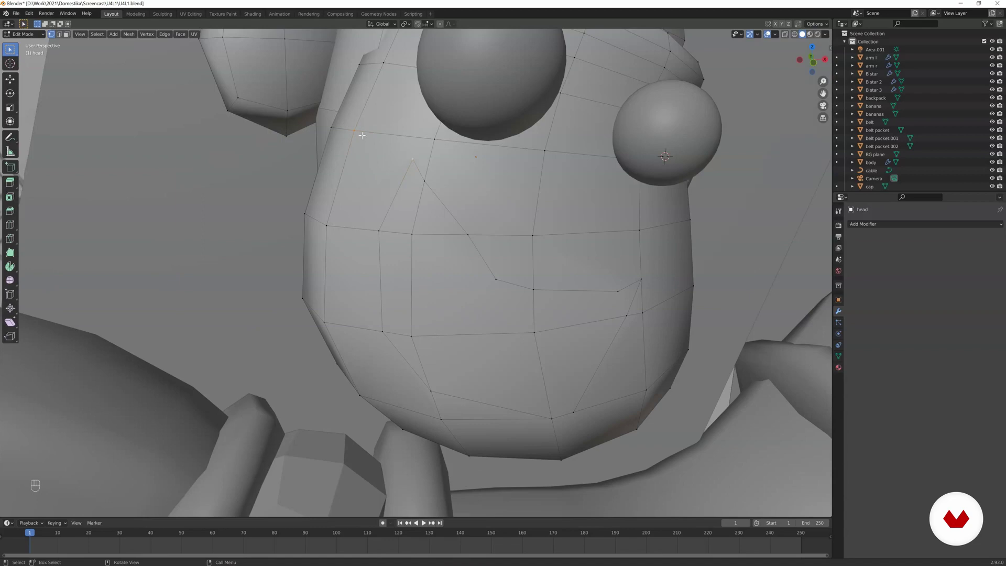
shift+click(413, 159)
key(j)
Nudge the raised mouth corner, connect it to the vertex below the larger eye and join the upper lip's bend across the mouth.
key(g)
click(443, 135)
shift+click(441, 137)
key(j)
shift+click(417, 316)
key(j)
shift+click(537, 234)
key(j)
key(ctrl+z)
Connect the upper lip near the smaller eye to the vertex above it and the lower mouth corners to the jaw vertices.
click(637, 226)
shift+click(618, 289)
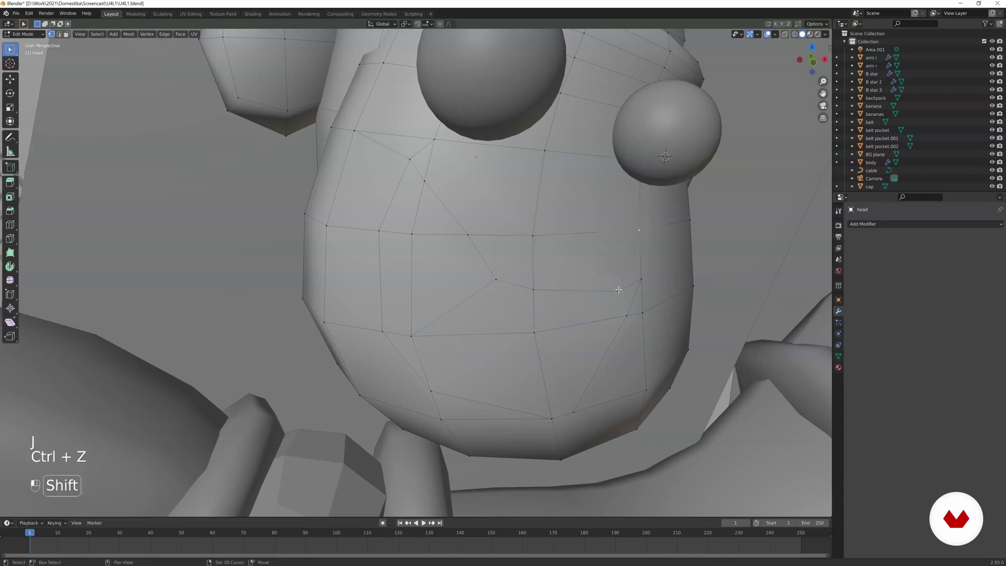
shift+click(637, 431)
middle_drag(517, 353, 422, 317)
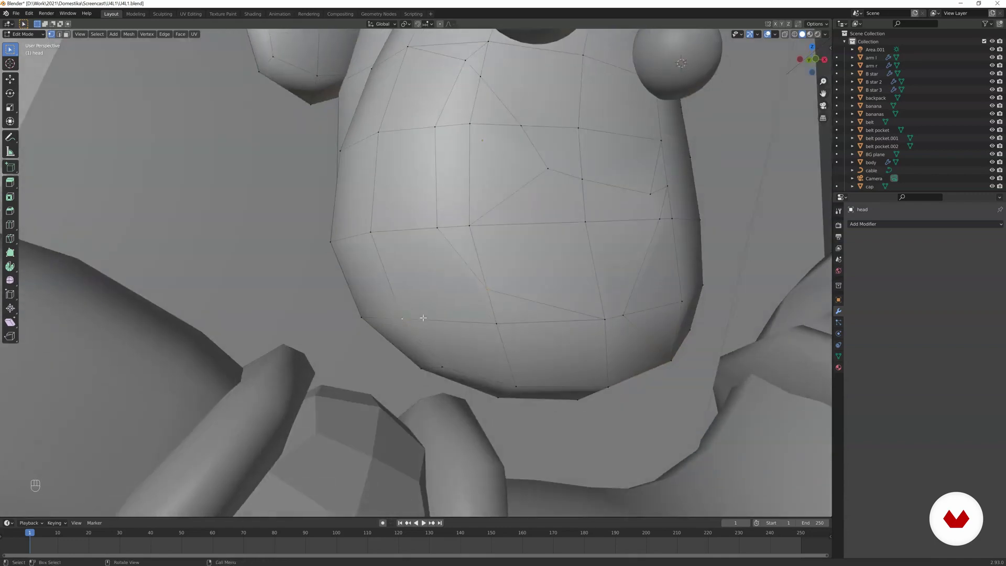
key(j)
Connect the vertex on the sloping upper lip to the face vertex between the eyes.
scroll(426, 314, down, 3)
shift+middle_drag(474, 230, 438, 252)
key(g)
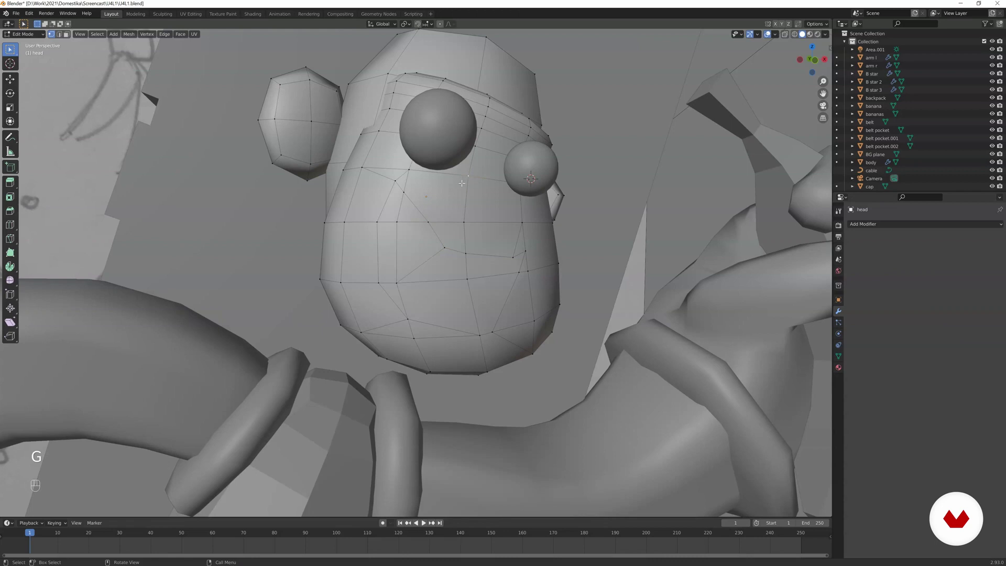
shift+click(470, 176)
key(j)
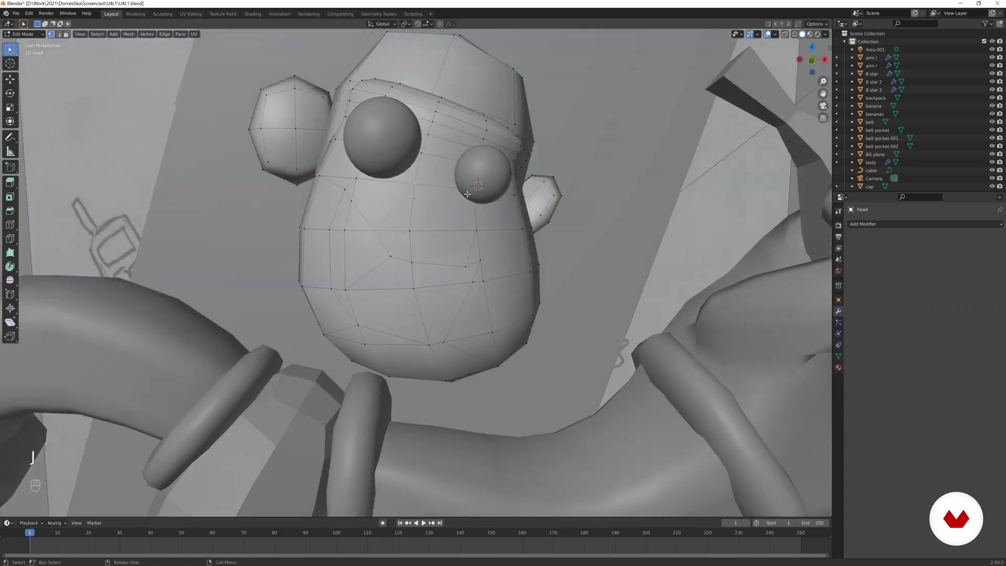
Return to the camera view and select the faces inside the mouth outline.
key(KP_0)
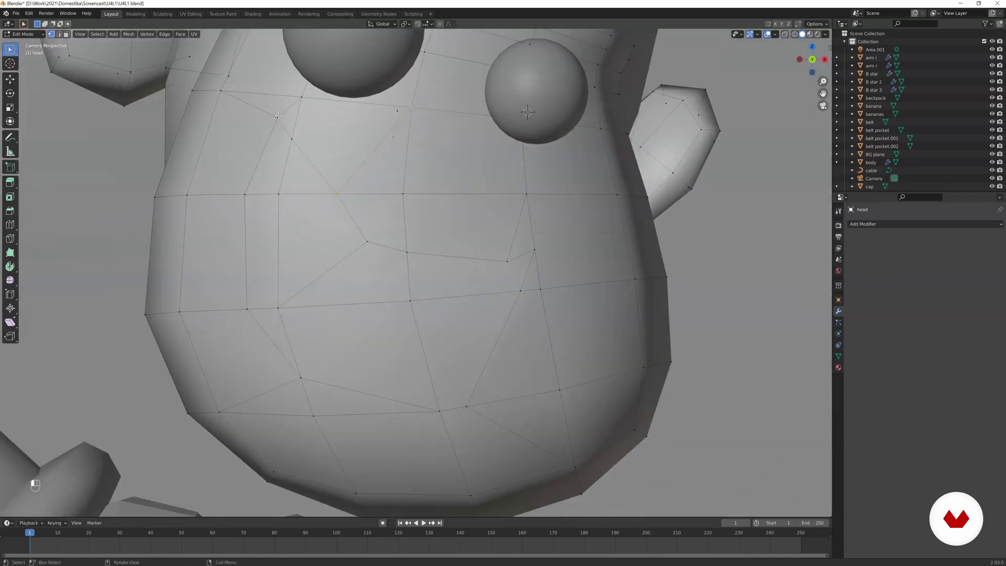
key(3)
click(299, 171)
shift+click(272, 173)
shift+click(265, 214)
shift+click(309, 216)
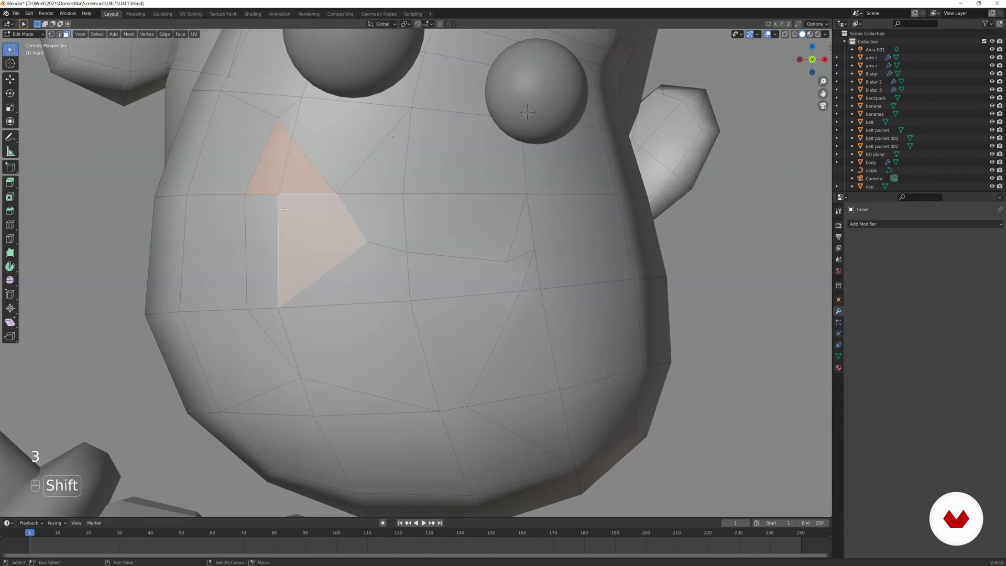
shift+click(356, 356)
shift+click(362, 275)
shift+click(471, 346)
shift+click(467, 275)
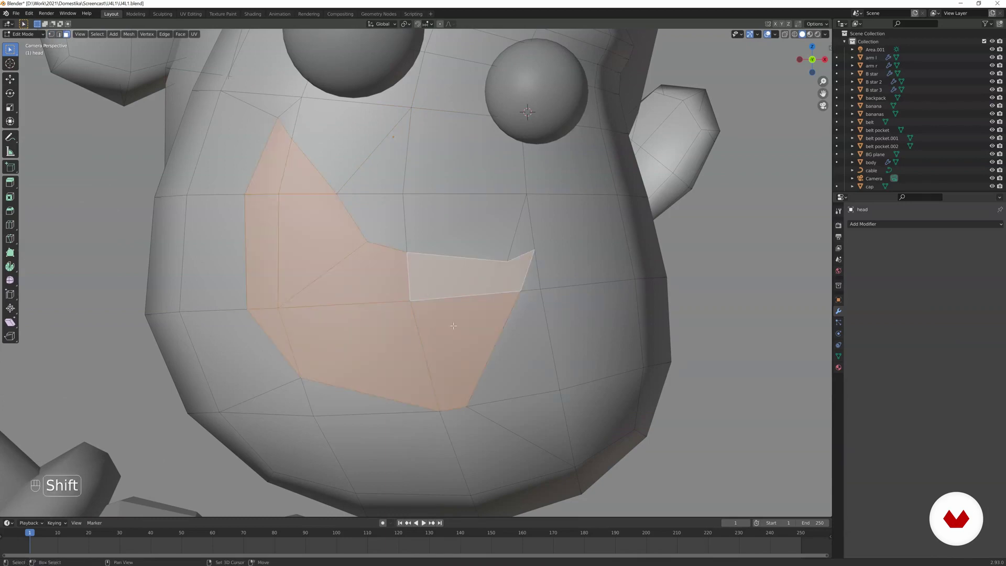
Split the narrow mouth-corner face under the smaller eye with a new edge and reselect all faces inside the mouth outline.
key(1)
key(j)
key(3)
shift+click(520, 277)
shift+click(461, 278)
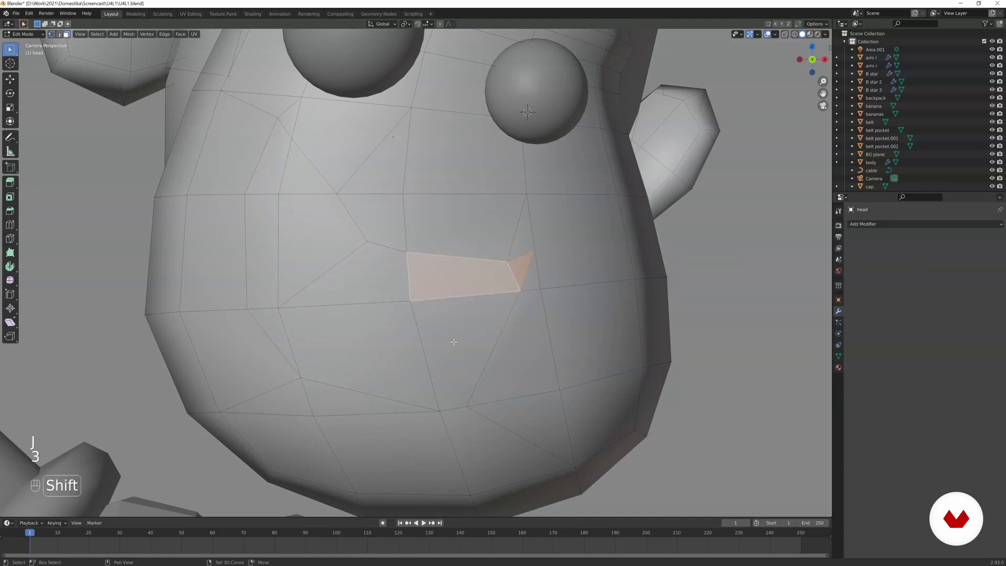
shift+click(461, 351)
shift+click(356, 356)
shift+click(325, 262)
shift+click(301, 173)
shift+click(278, 152)
shift+click(262, 251)
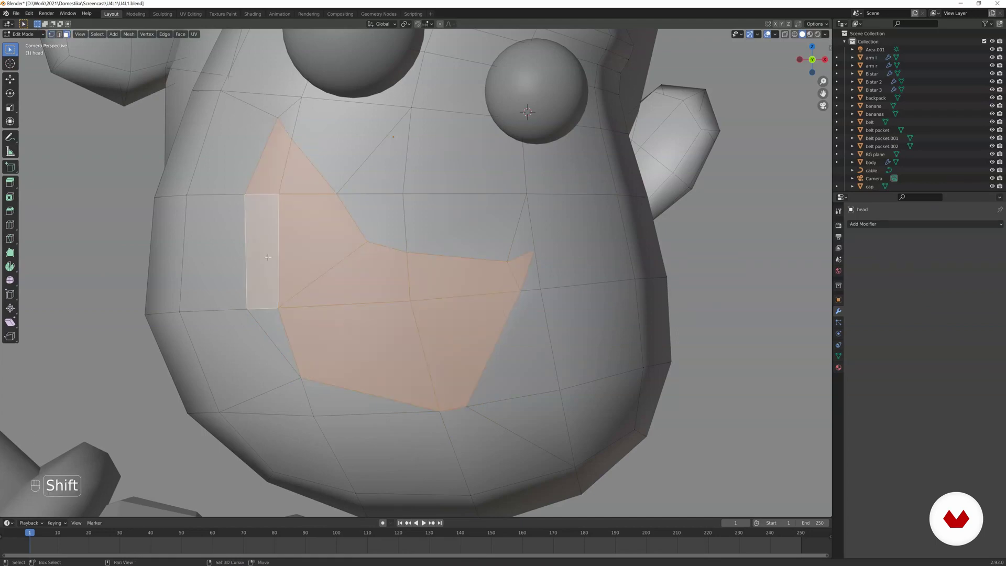
shift+click(275, 330)
Inset the mouth faces by about 0.012 m and extrude them about 0.03 m into the head.
key(i)
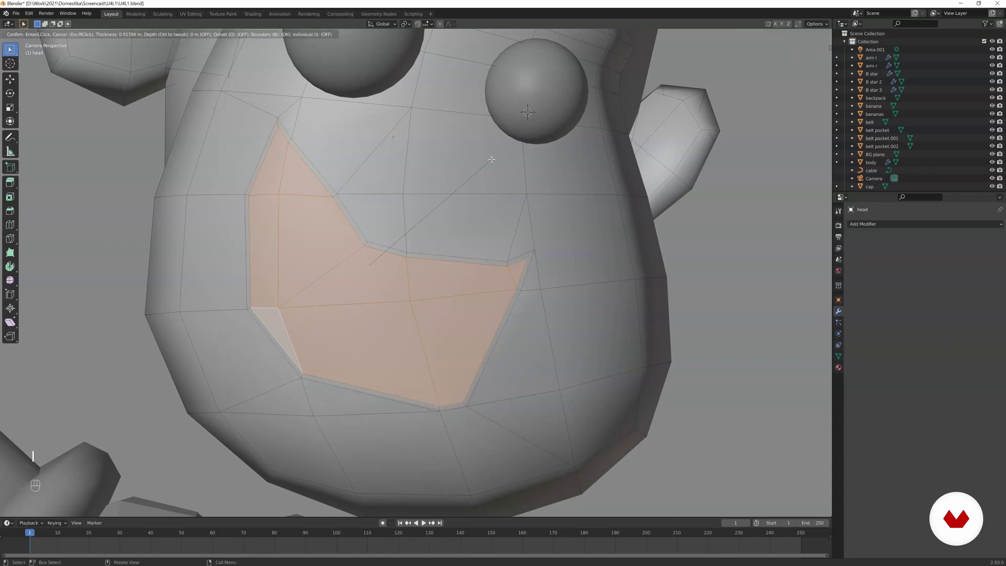
click(482, 168)
middle_drag(463, 215, 416, 212)
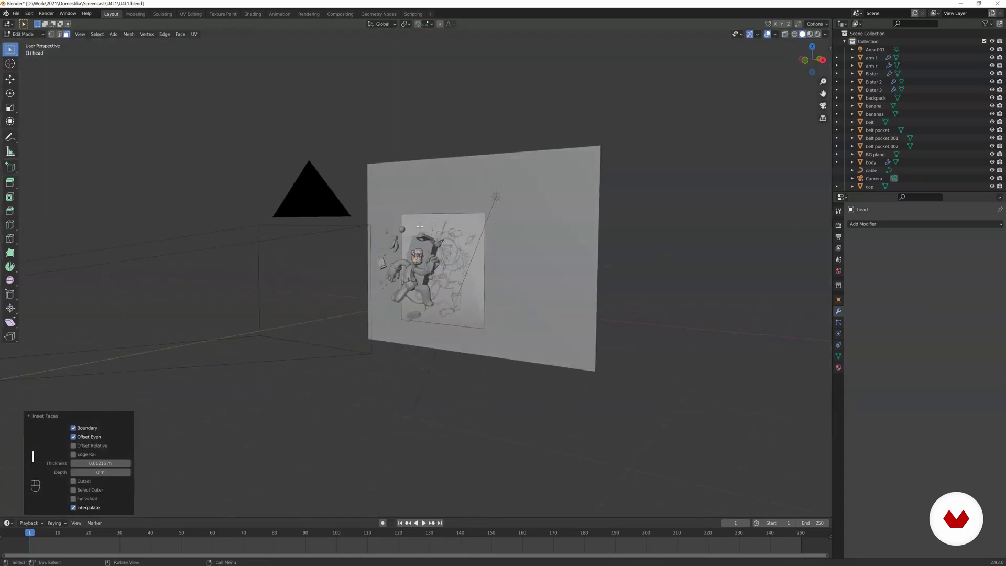
scroll(414, 184, up, 8)
shift+middle_drag(385, 87, 410, 149)
scroll(410, 149, up, 4)
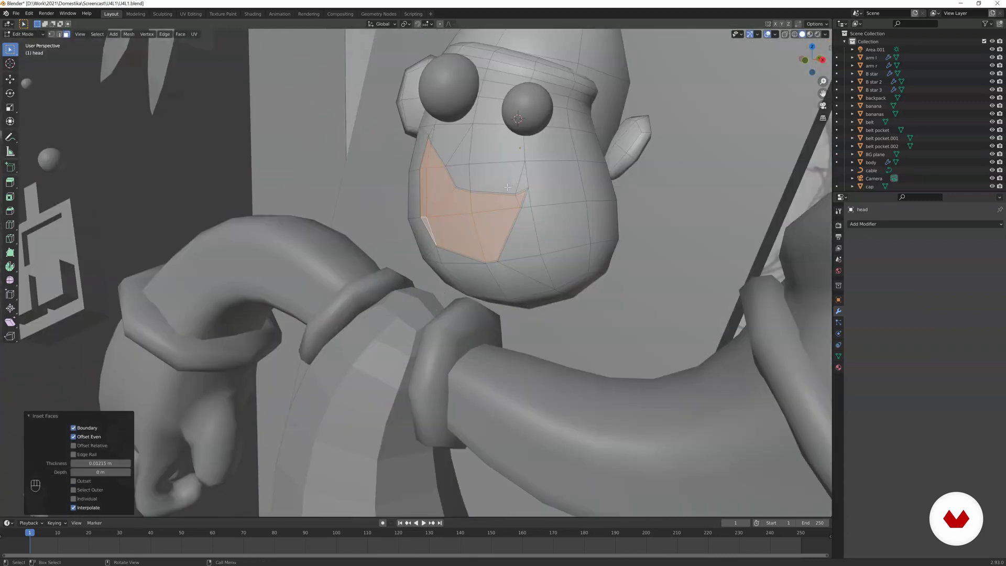
middle_drag(507, 187, 470, 188)
key(e)
click(505, 191)
Extrude the mouth's inner faces deeper into the head and scale them down to about 0.68.
key(e)
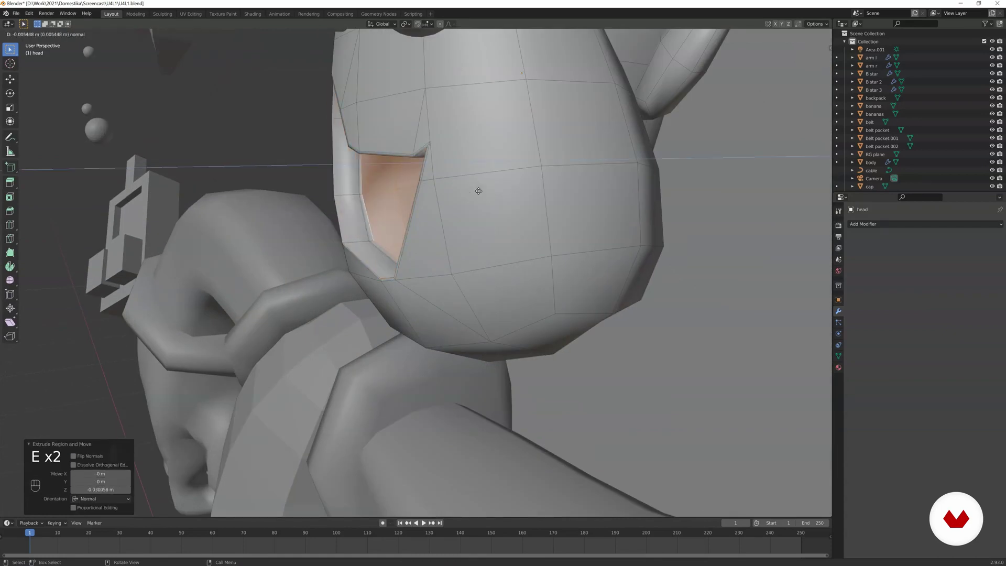
click(479, 191)
key(s)
click(452, 173)
middle_drag(452, 173, 521, 155)
shift+middle_drag(562, 115, 508, 174)
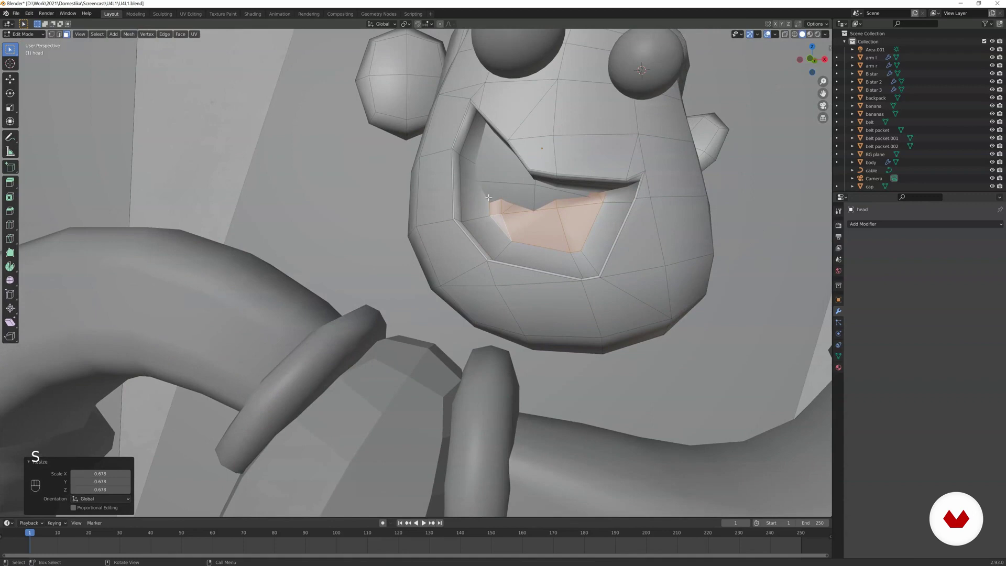
Select the upper inner faces of the mouth cavity and move them about 0.025 m along the global Y axis, deeper into the head.
click(503, 169)
middle_drag(547, 174, 559, 144)
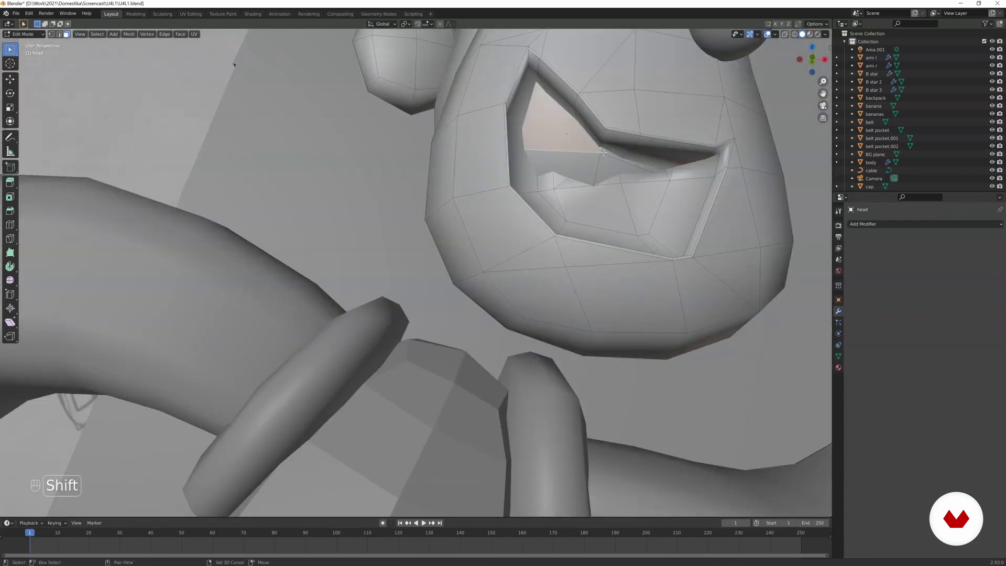
shift+click(574, 163)
shift+click(626, 168)
middle_drag(629, 166, 667, 165)
scroll(576, 163, down, 4)
key(g)
key(y)
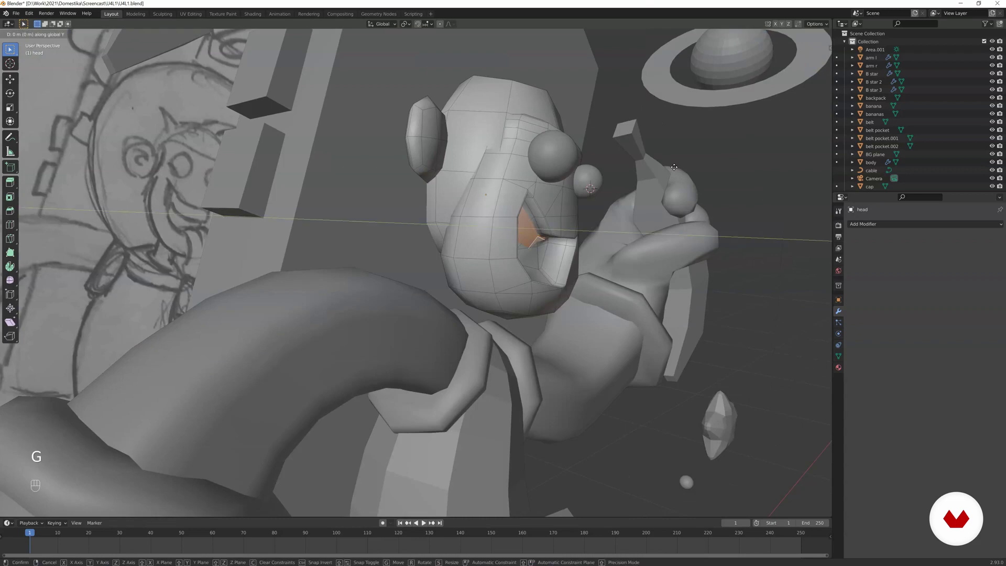
click(665, 165)
Flatten the selected inner mouth faces by scaling them along Y, and check the mouth in object mode from the camera view.
key(s)
key(y)
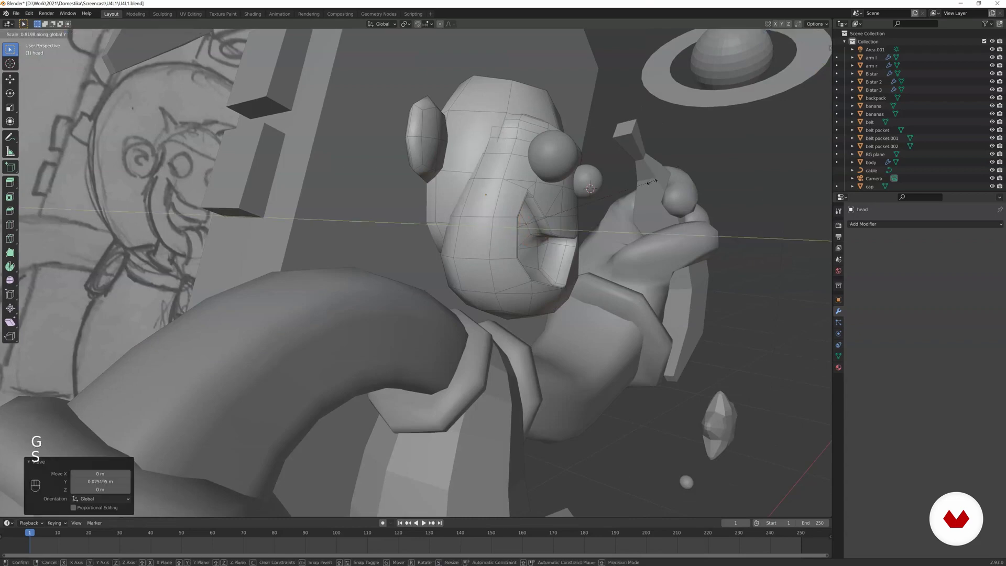
click(592, 203)
middle_drag(568, 175, 577, 126)
key(Tab)
scroll(505, 136, down, 2)
key(KP_0)
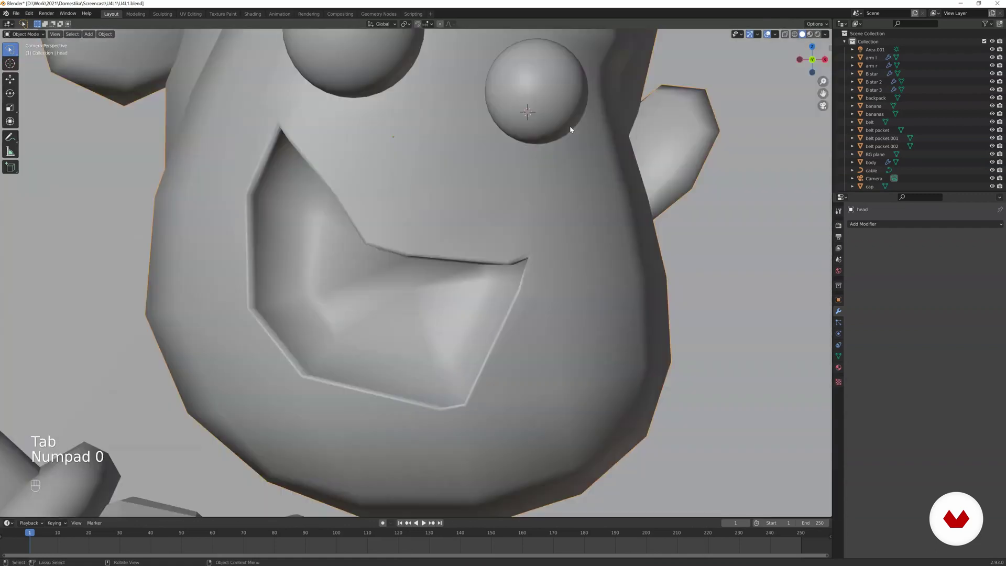
scroll(555, 200, up, 2)
scroll(547, 202, down, 3)
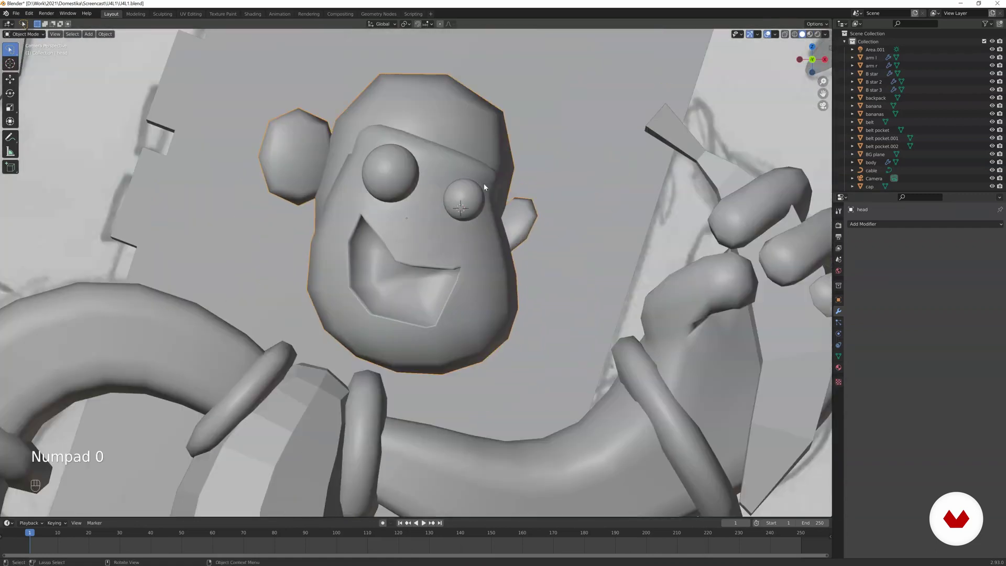
Reopen the head mesh for editing, shift the inner mouth faces about 0.01 m along Y, and inspect the mouth in object mode.
key(KP_0)
key(Tab)
middle_drag(517, 198, 539, 164)
scroll(513, 152, up, 8)
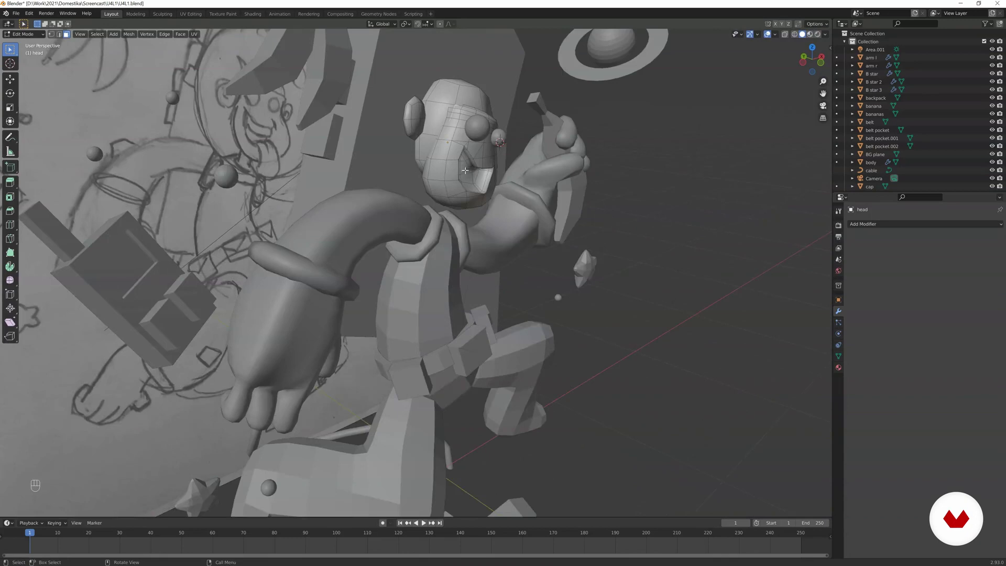
shift+middle_drag(476, 125, 464, 200)
scroll(472, 209, up, 5)
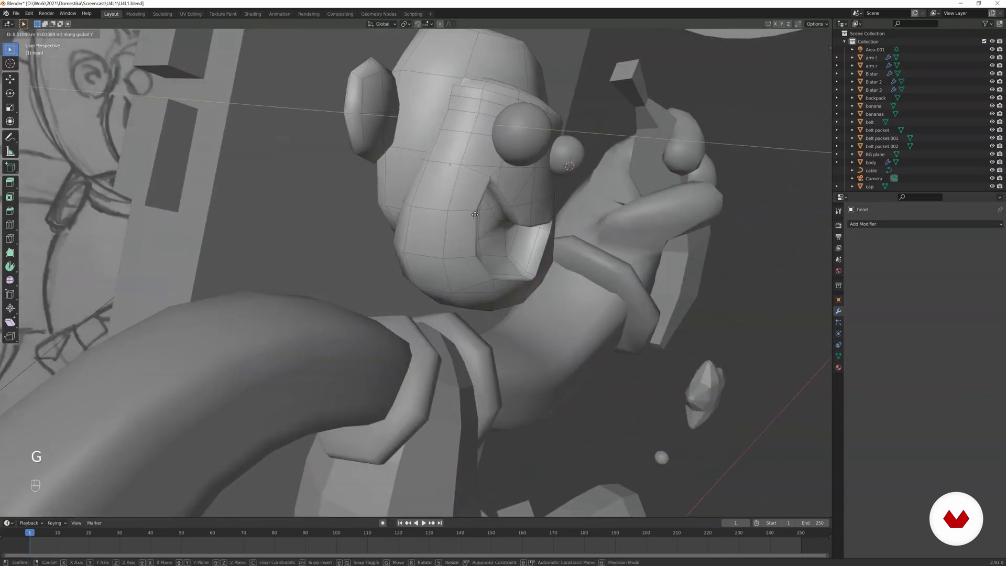
click(475, 215)
key(Tab)
middle_drag(456, 206, 392, 140)
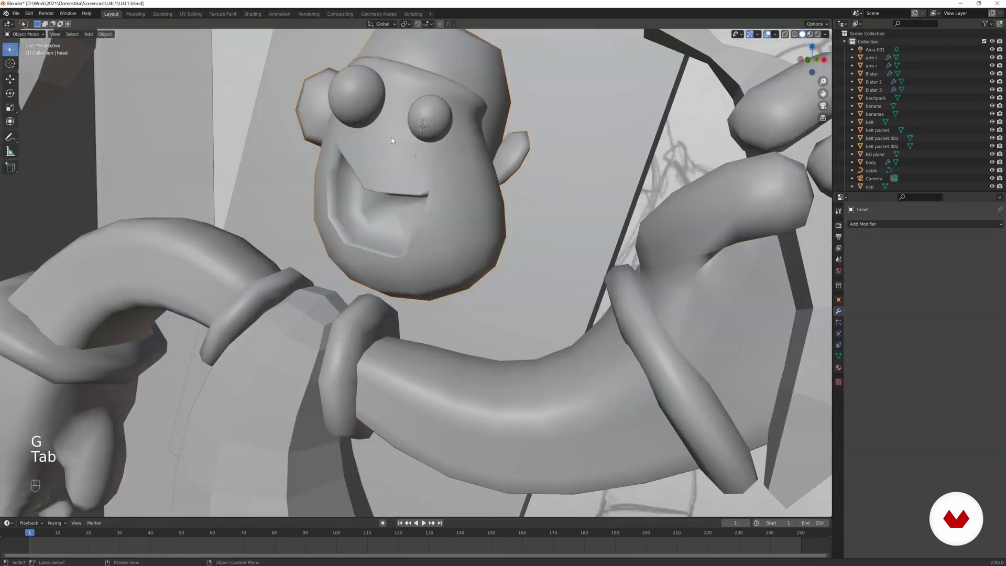